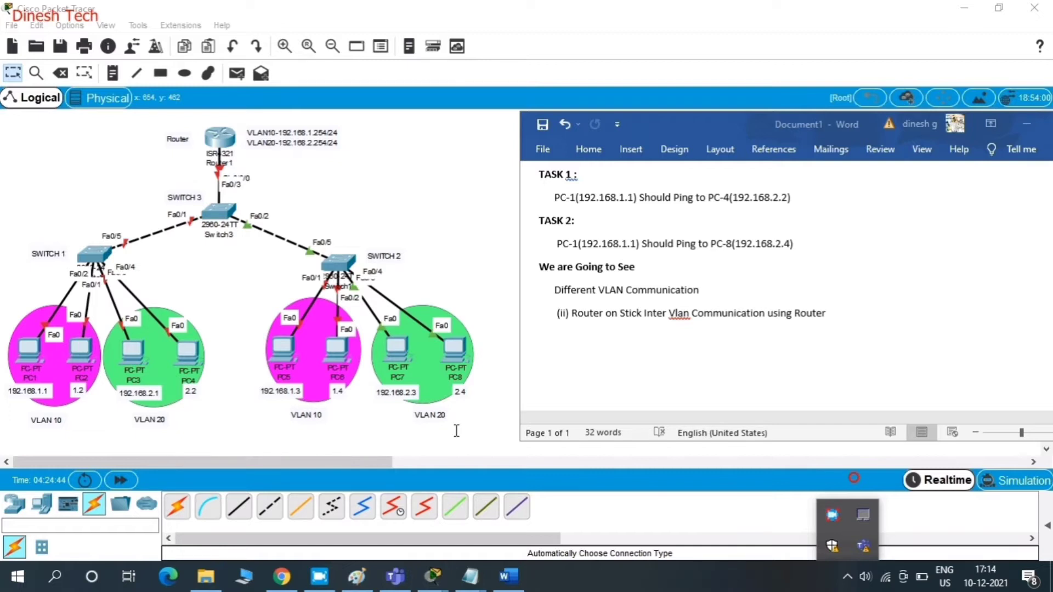
Step: Review the ping tasks in the Word document and the PCs in the VLAN 10 and VLAN 20 groups of the topology
{"action": "left_click", "coordinate": [456, 430]}
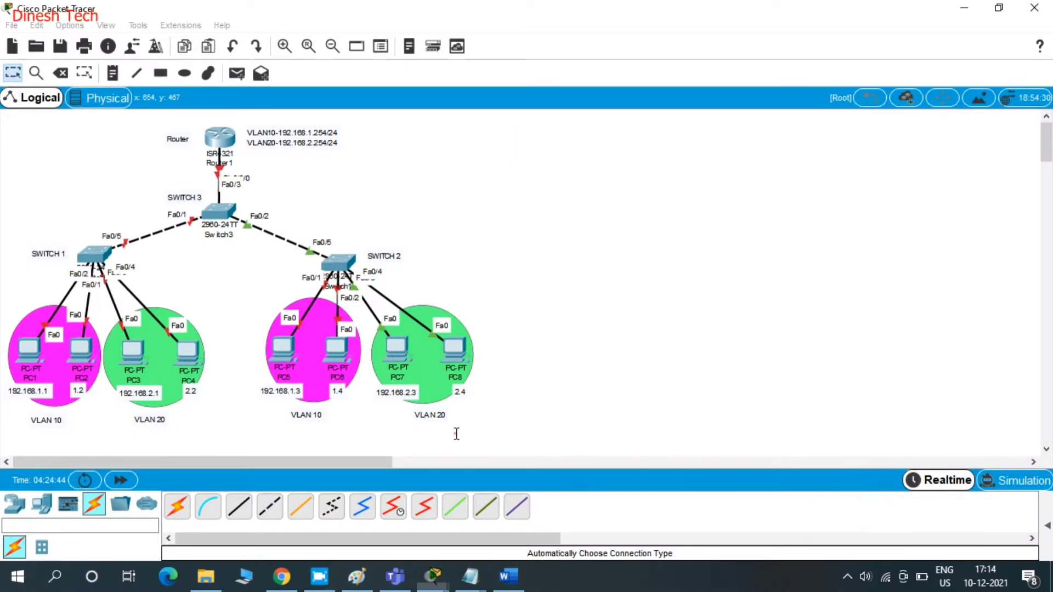
{"action": "left_click", "coordinate": [499, 583]}
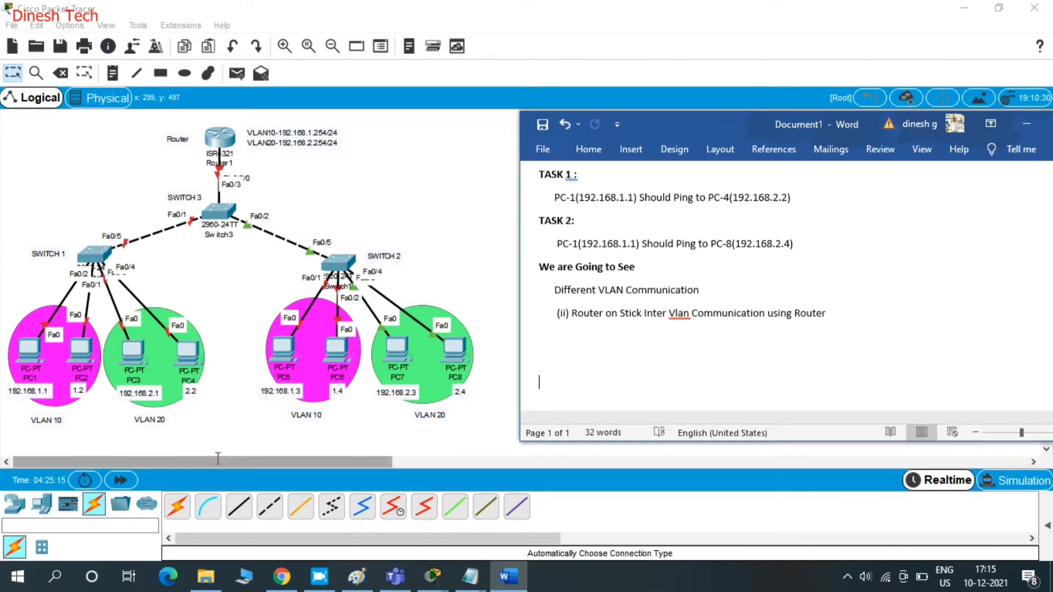
{"action": "left_click", "coordinate": [203, 442]}
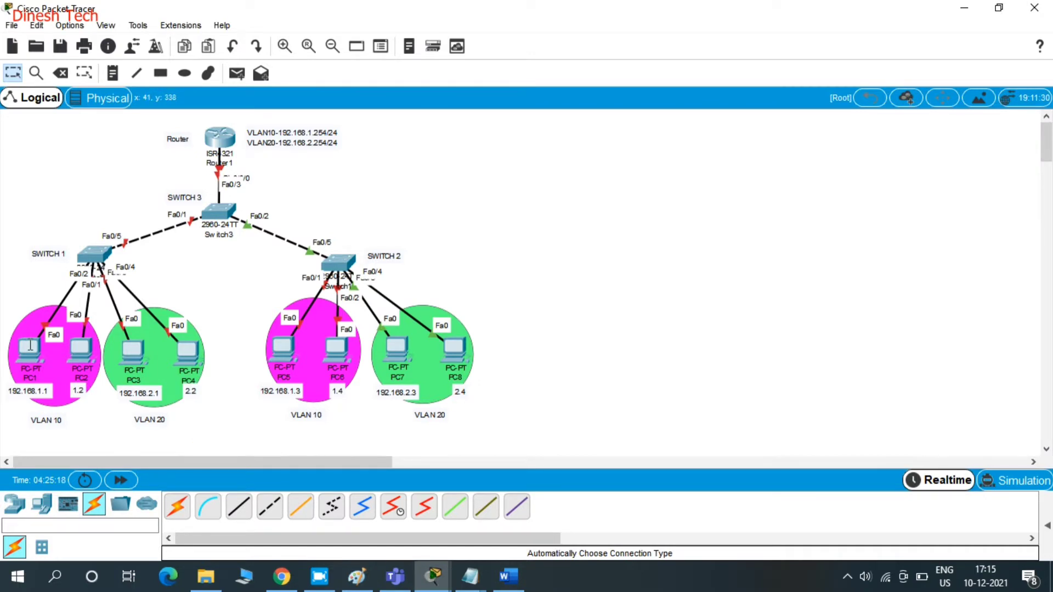
{"action": "mouse_move", "coordinate": [30, 347]}
{"action": "mouse_move", "coordinate": [82, 346]}
{"action": "mouse_move", "coordinate": [139, 351]}
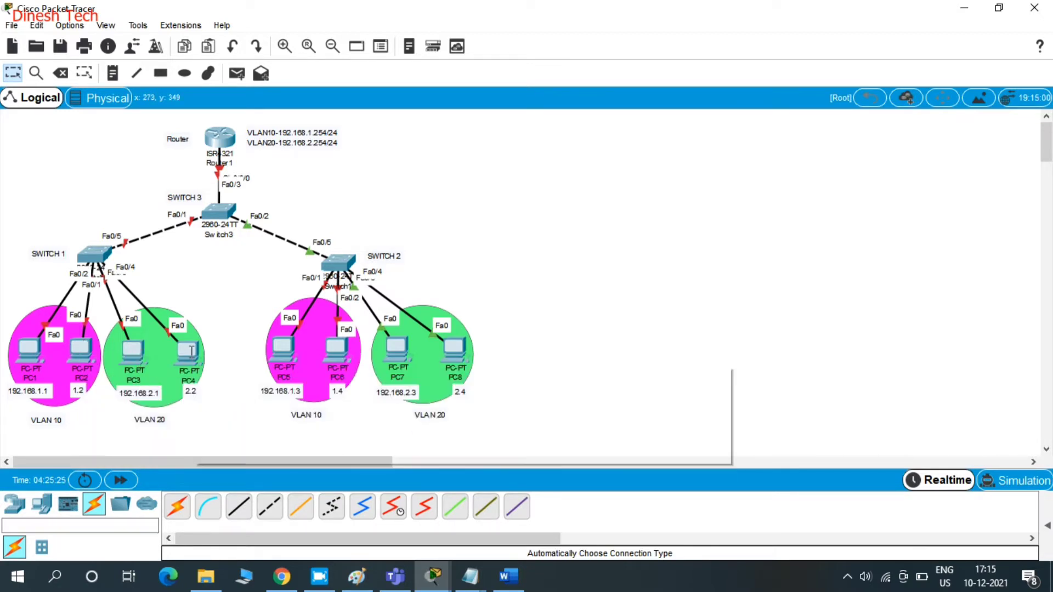
{"action": "mouse_move", "coordinate": [189, 352]}
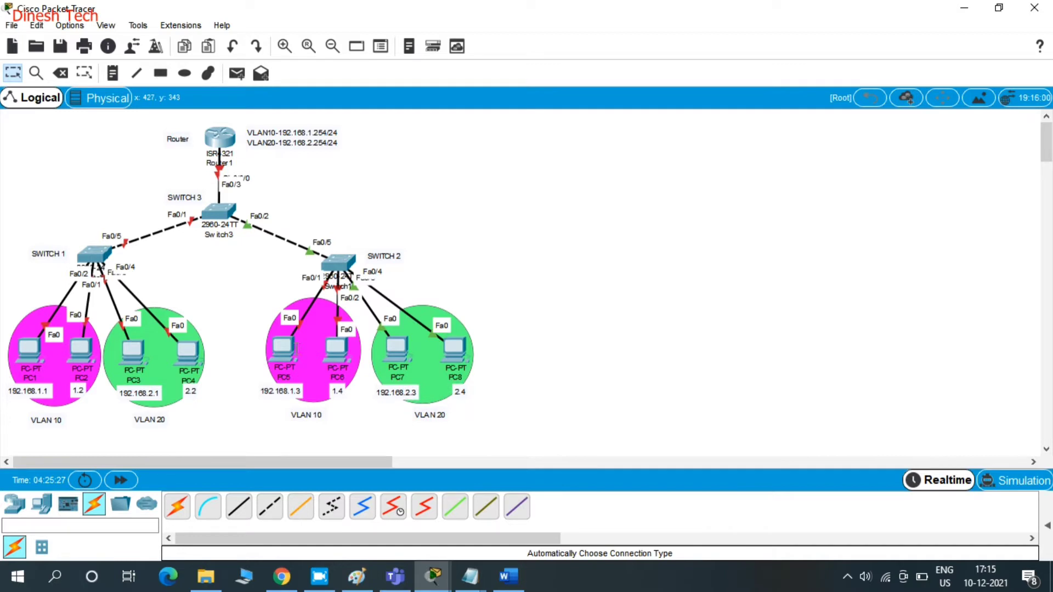
{"action": "mouse_move", "coordinate": [288, 348]}
{"action": "mouse_move", "coordinate": [337, 349]}
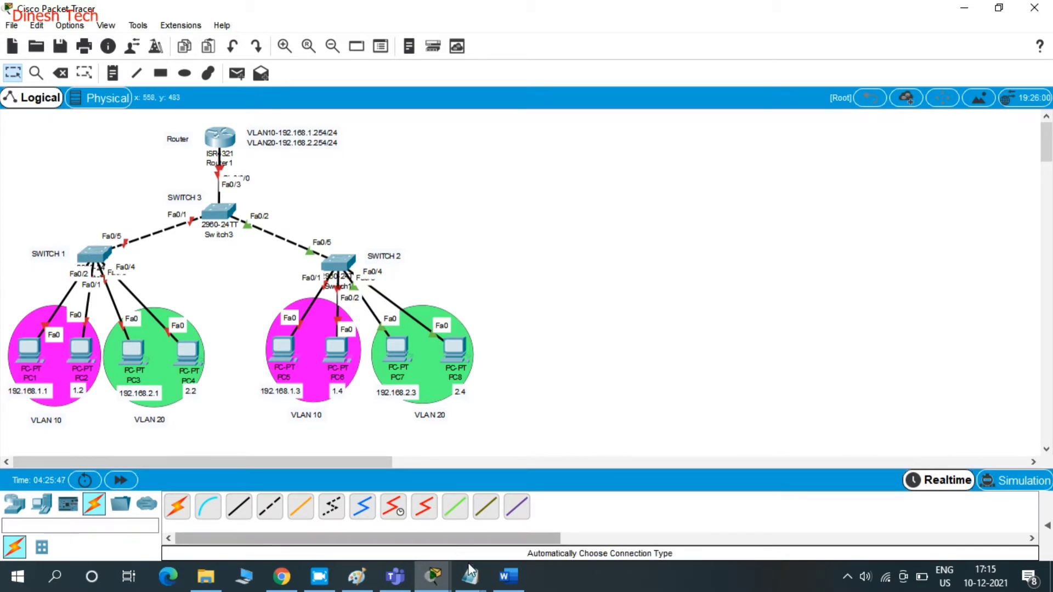
Step: Switch to Notepad and review the VLAN 10 and VLAN 20 access-port commands for Switch 1 and Switch 2
{"action": "mouse_move", "coordinate": [468, 564]}
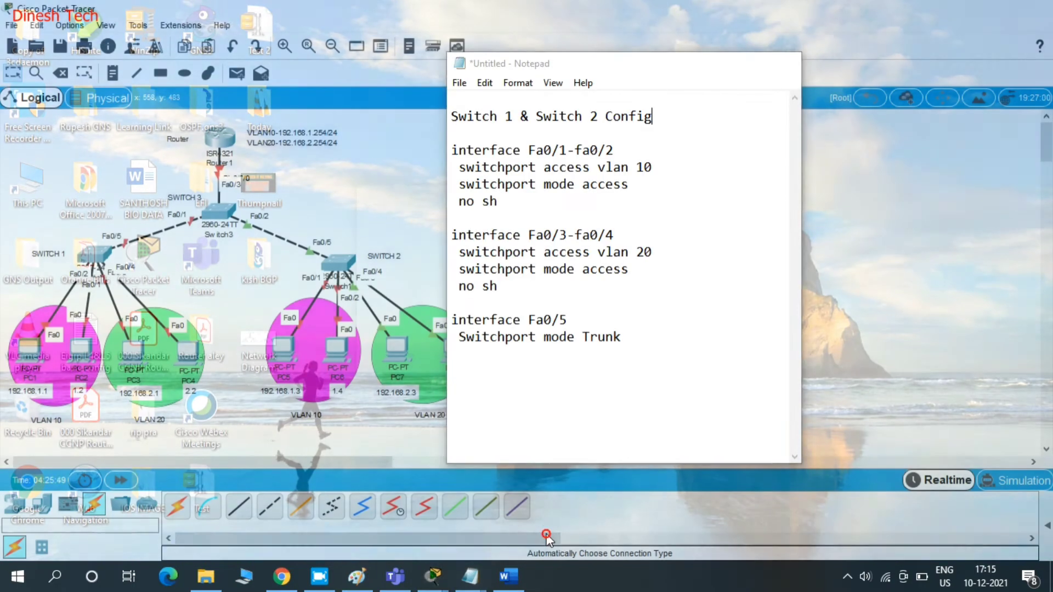
{"action": "left_click", "coordinate": [514, 513]}
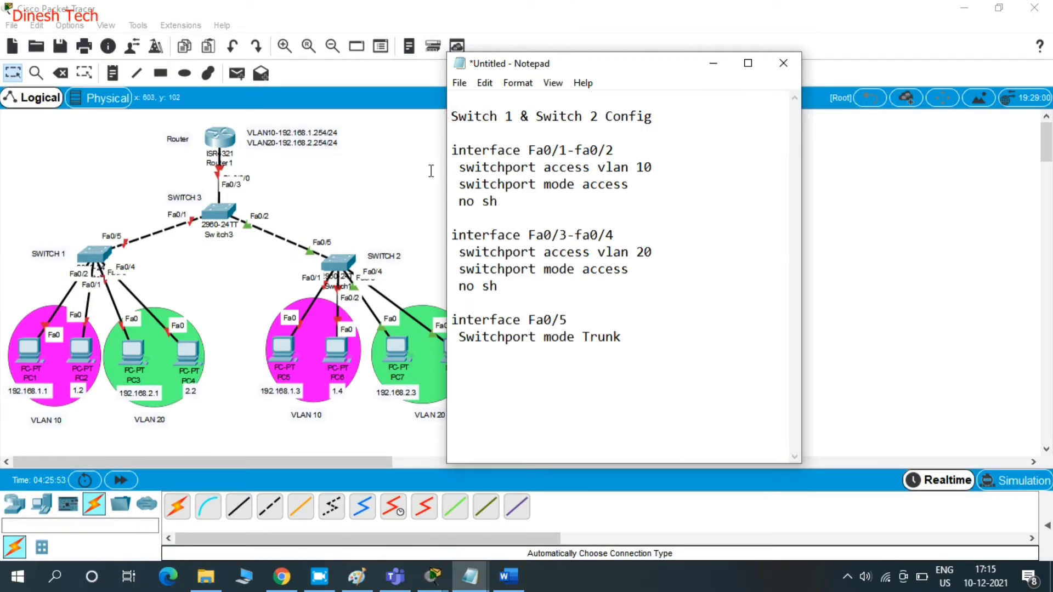
{"action": "left_click_drag", "start_coordinate": [451, 151], "coordinate": [671, 202]}
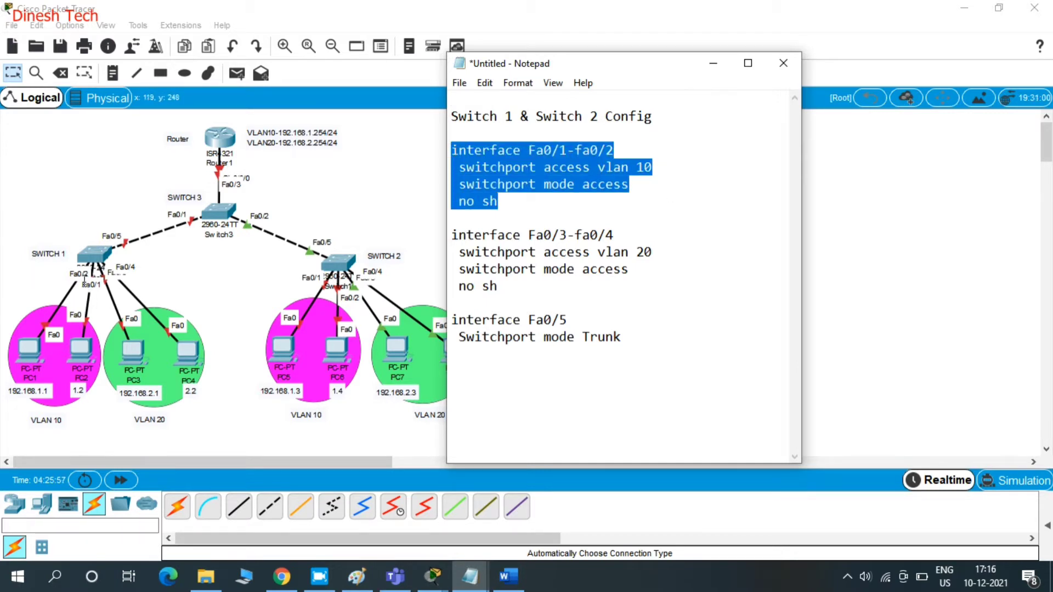
{"action": "left_click", "coordinate": [642, 172]}
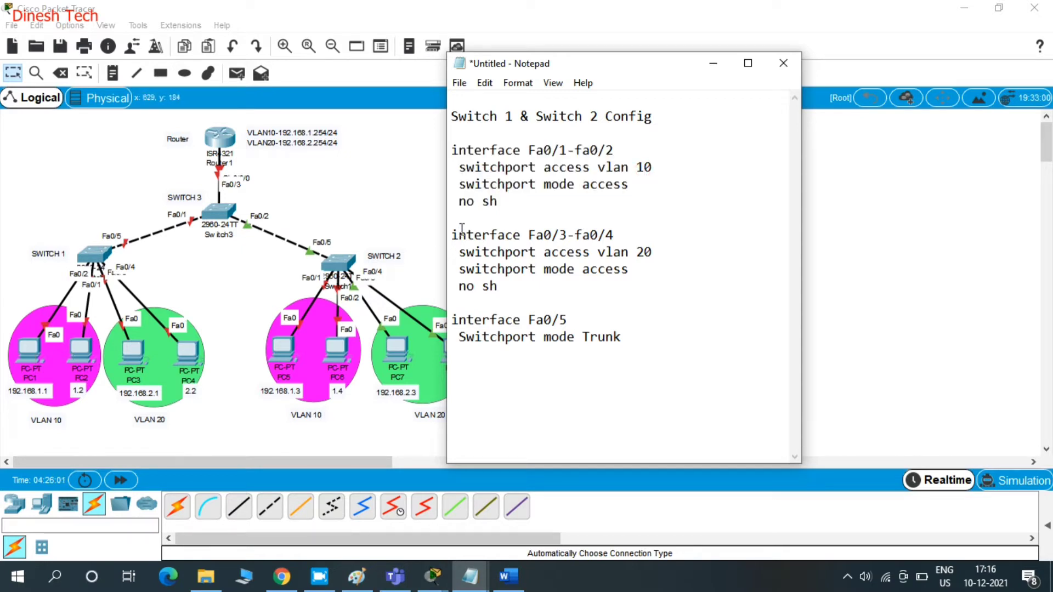
{"action": "left_click_drag", "start_coordinate": [451, 235], "coordinate": [497, 285]}
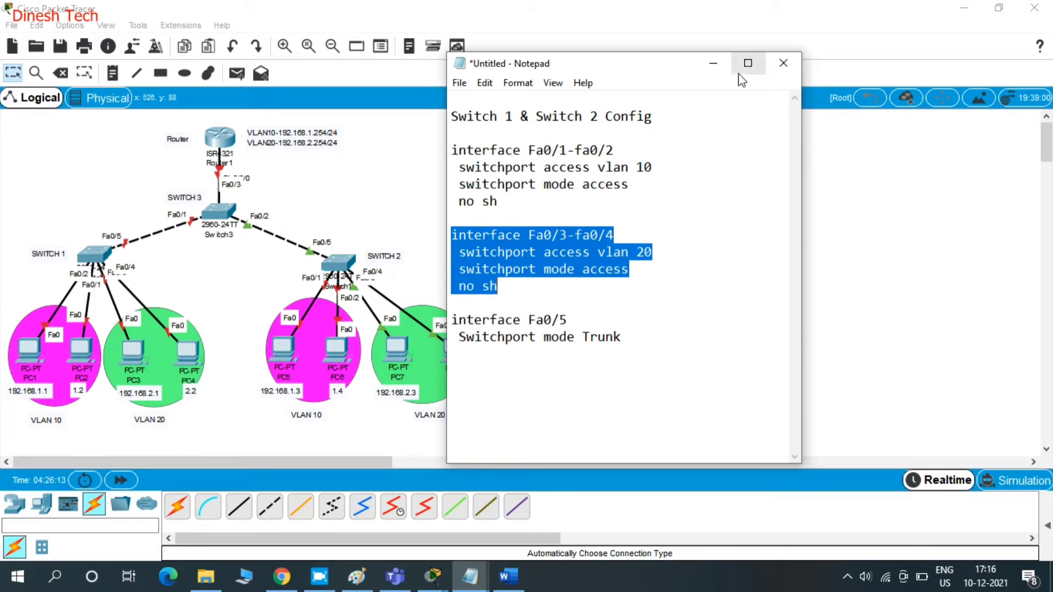
{"action": "left_click", "coordinate": [714, 64]}
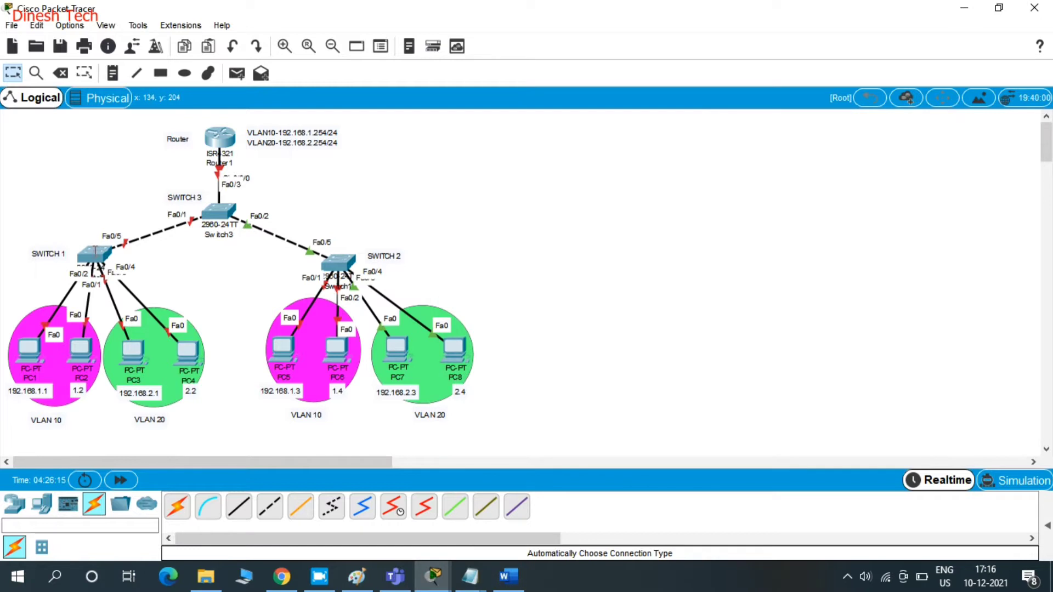
Step: Open the command line of Switch 1 and enter global configuration mode with en and conf t
{"action": "left_click", "coordinate": [94, 251]}
{"action": "left_click", "coordinate": [583, 331]}
{"action": "key", "text": "Return"}
{"action": "key", "text": "Return"}
{"action": "key", "text": "Return"}
{"action": "key", "text": "Return"}
{"action": "key", "text": "Return"}
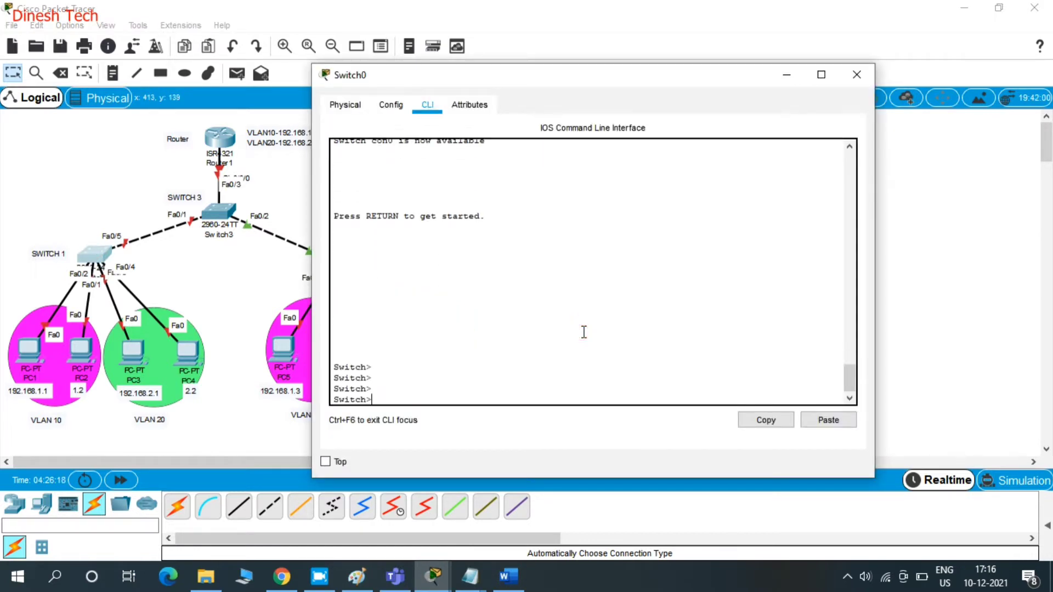
{"action": "type", "text": "en"}
{"action": "key", "text": "Return"}
{"action": "key", "text": "Return"}
{"action": "key", "text": "Return"}
{"action": "key", "text": "Return"}
{"action": "key", "text": "Return"}
{"action": "key", "text": "Return"}
{"action": "key", "text": "Return"}
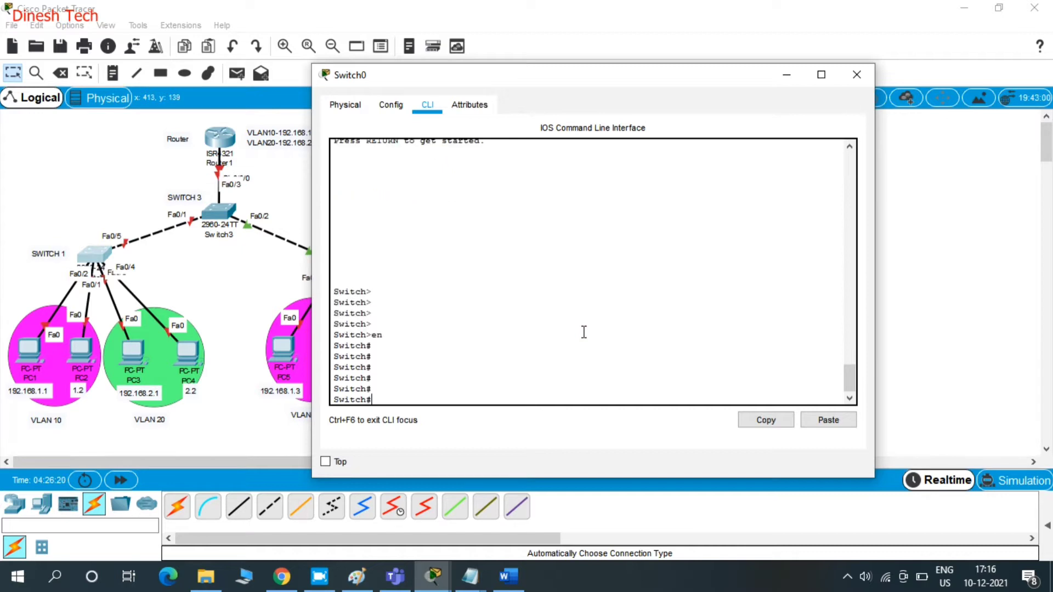
{"action": "type", "text": "conf t"}
{"action": "key", "text": "Return"}
{"action": "key", "text": "Return"}
{"action": "key", "text": "Return"}
{"action": "key", "text": "Return"}
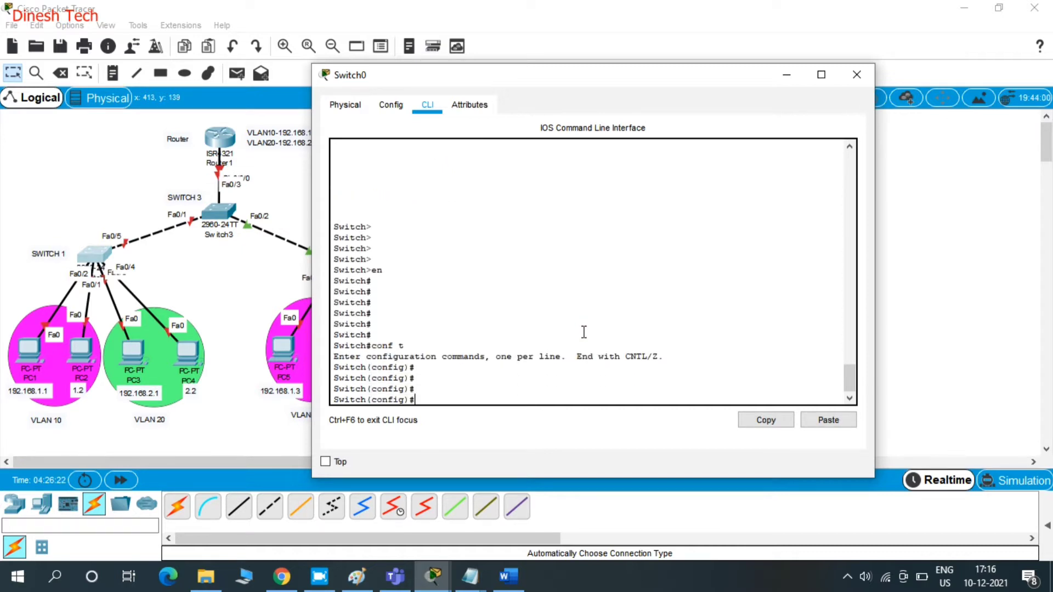
Step: Select the interface range fa0/1-fa0/2 on Switch 1 and enable it with no sh
{"action": "type", "text": "int range fa0/1-fa0/2"}
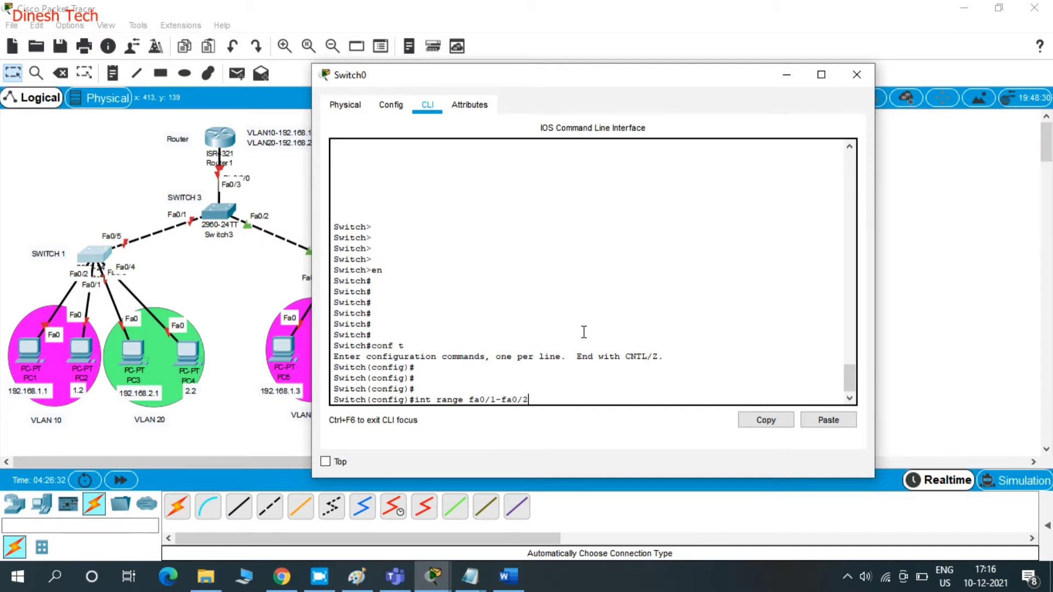
{"action": "key", "text": "Return"}
{"action": "key", "text": "Return"}
{"action": "key", "text": "Return"}
{"action": "type", "text": "no sh"}
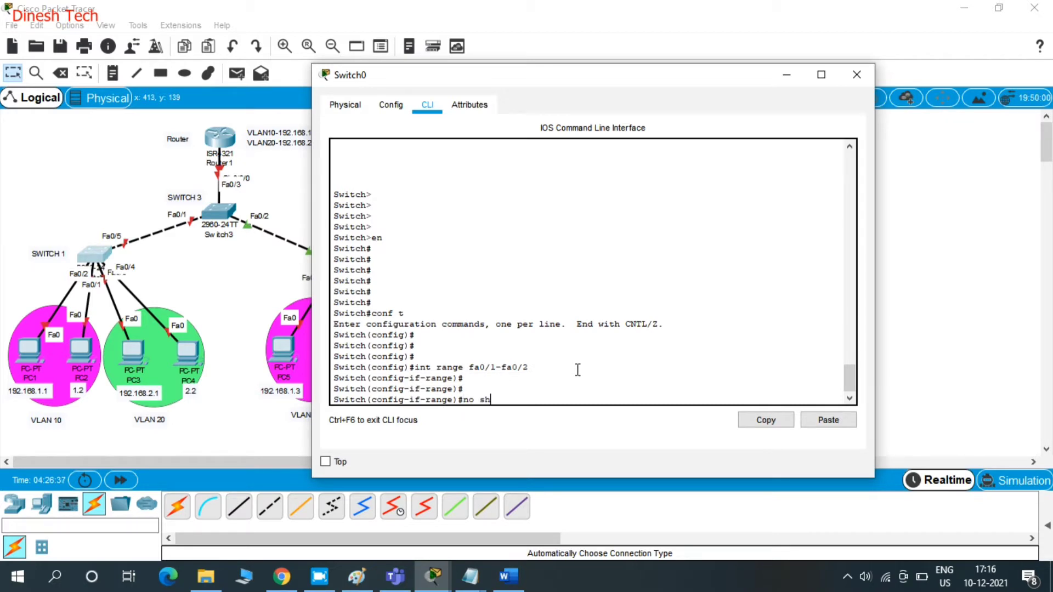
{"action": "key", "text": "Return"}
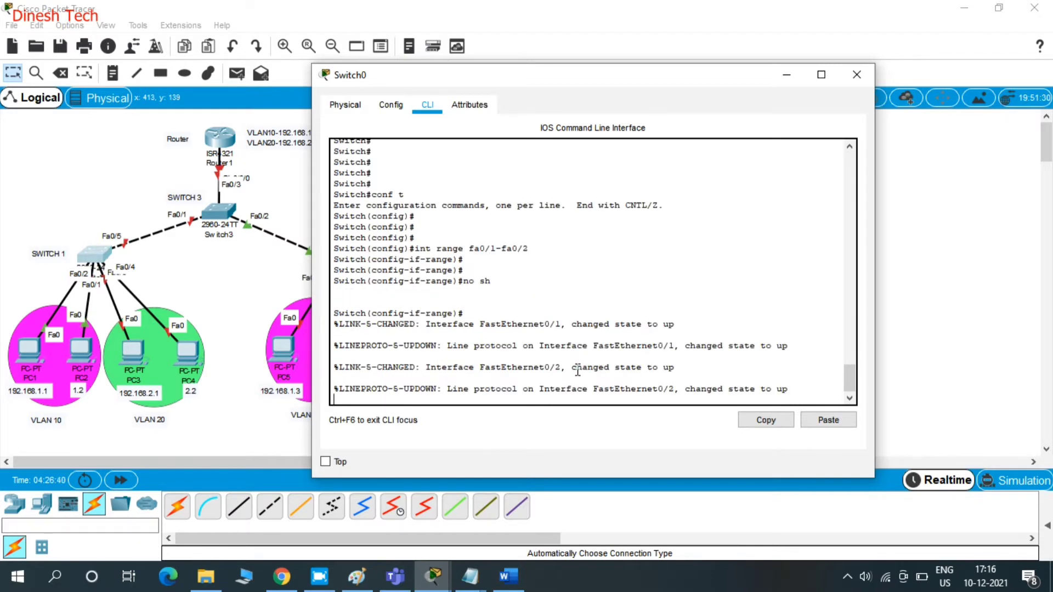
{"action": "key", "text": "Return"}
{"action": "key", "text": "Return"}
Step: Set the fa0/1-fa0/2 range to access mode with switchport mode access
{"action": "type", "text": "swi"}
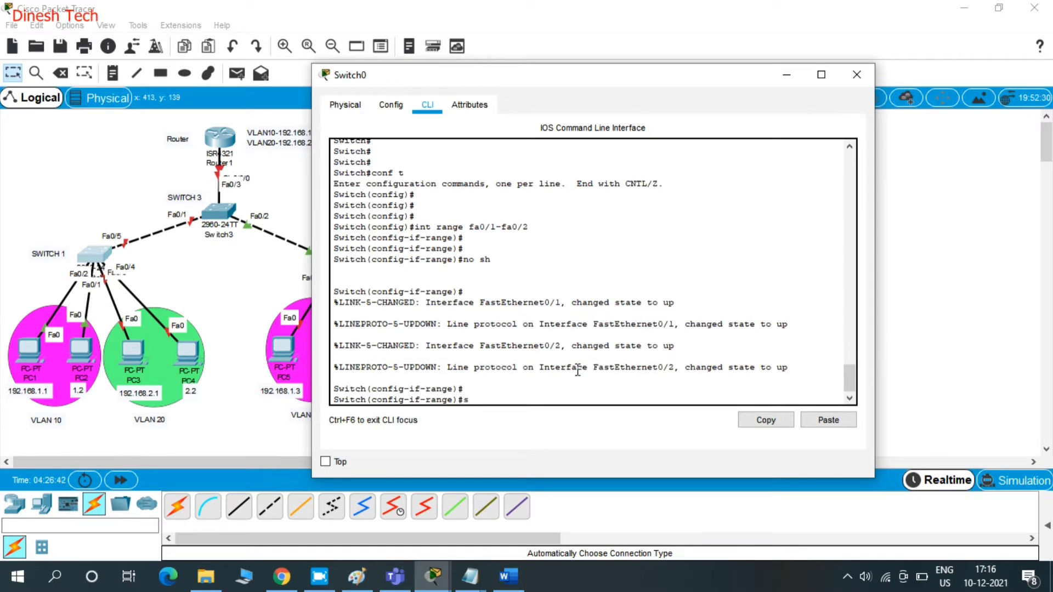
{"action": "key", "text": "Tab"}
{"action": "type", "text": "mod"}
{"action": "key", "text": "Tab"}
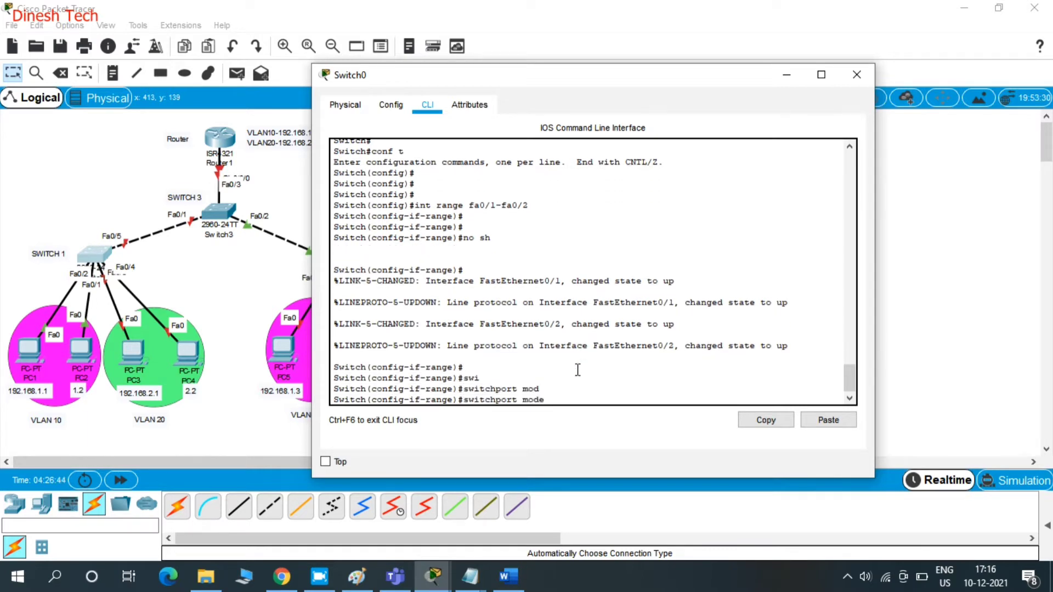
{"action": "type", "text": "acc"}
{"action": "key", "text": "Tab"}
{"action": "key", "text": "Return"}
{"action": "key", "text": "Return"}
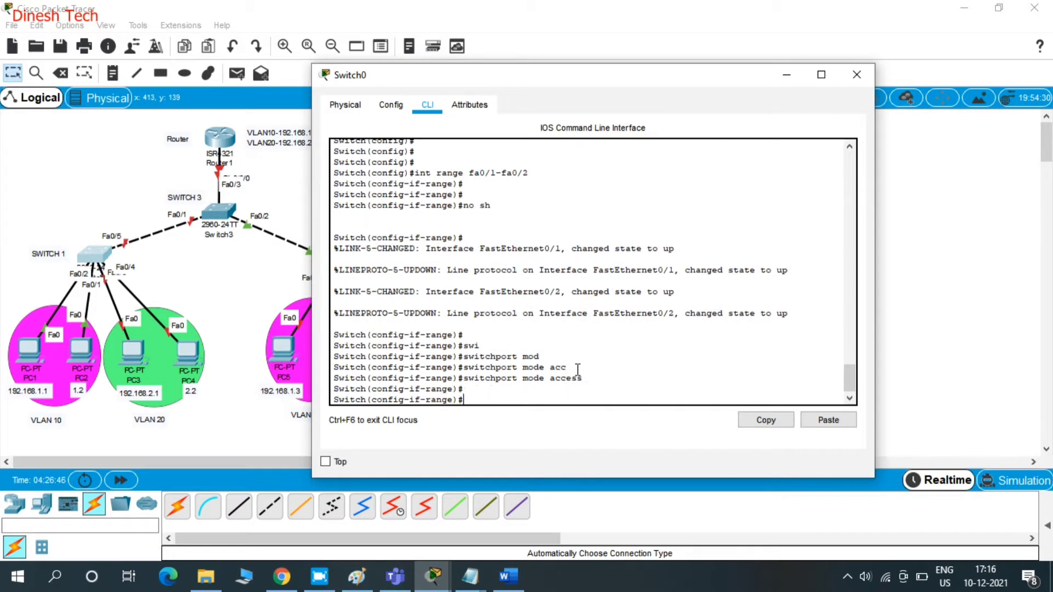
Step: Assign the fa0/1-fa0/2 range to VLAN 10 with switchport access vlan 10
{"action": "type", "text": "swi"}
{"action": "key", "text": "Tab"}
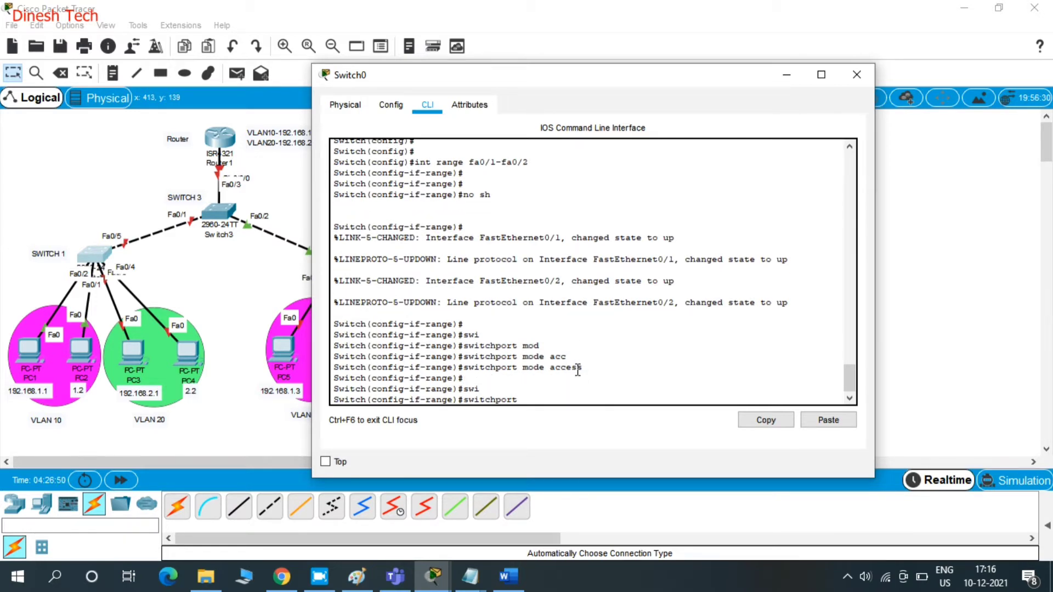
{"action": "type", "text": "acc"}
{"action": "key", "text": "Tab"}
{"action": "type", "text": "v"}
{"action": "key", "text": "Tab"}
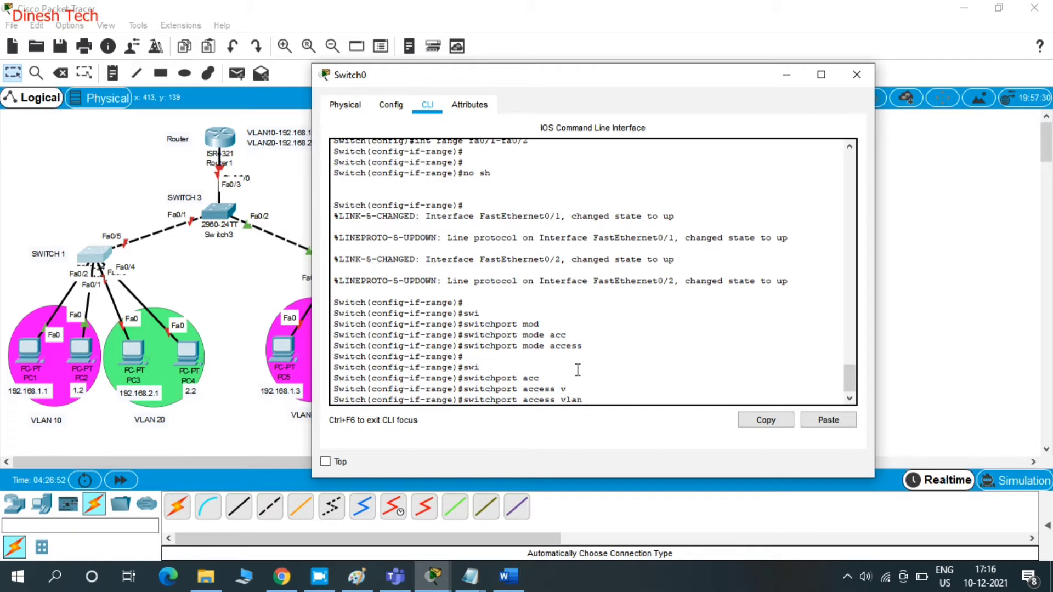
{"action": "type", "text": "10"}
{"action": "key", "text": "Return"}
{"action": "key", "text": "Return"}
{"action": "key", "text": "Return"}
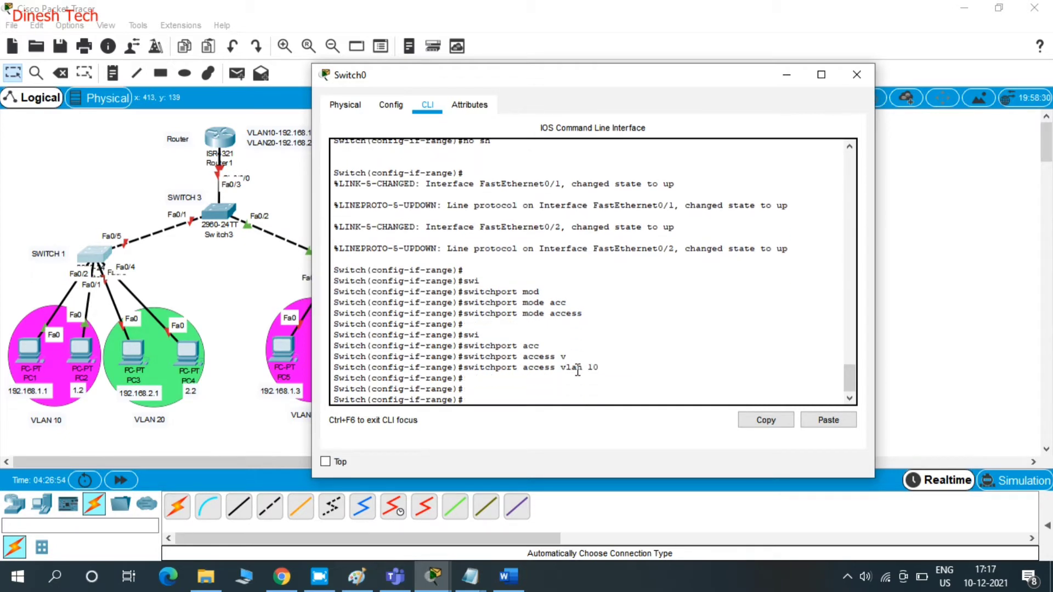
Step: Leave configuration mode and show the running configuration to check the settings of interfaces FastEthernet0/1 to 0/4
{"action": "type", "text": "end"}
{"action": "key", "text": "Return"}
{"action": "key", "text": "Return"}
{"action": "key", "text": "Return"}
{"action": "key", "text": "Return"}
{"action": "type", "text": "sh r"}
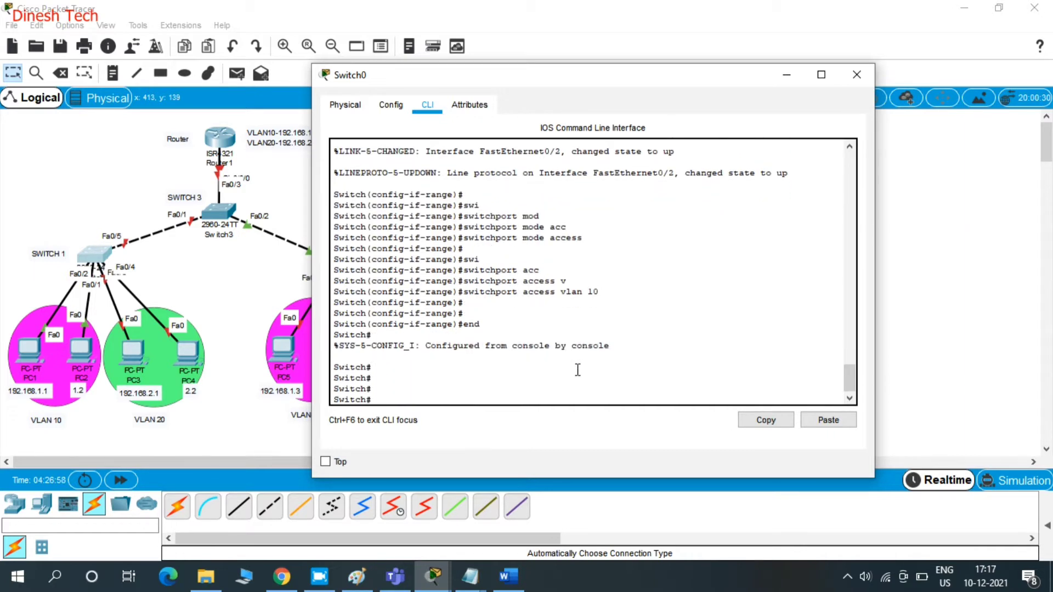
{"action": "type", "text": "un"}
{"action": "key", "text": "Return"}
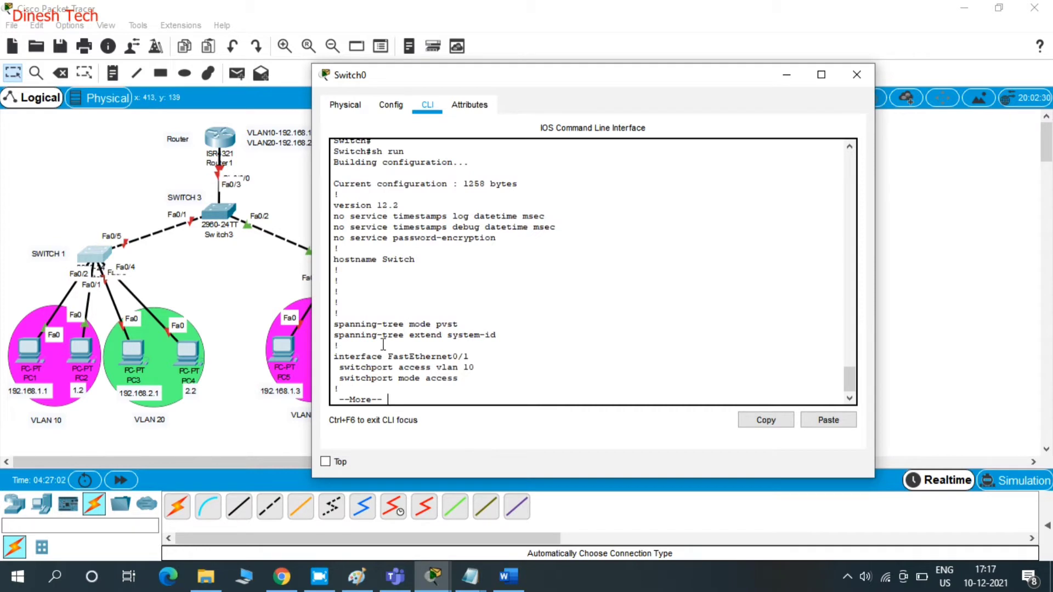
{"action": "key", "text": "space"}
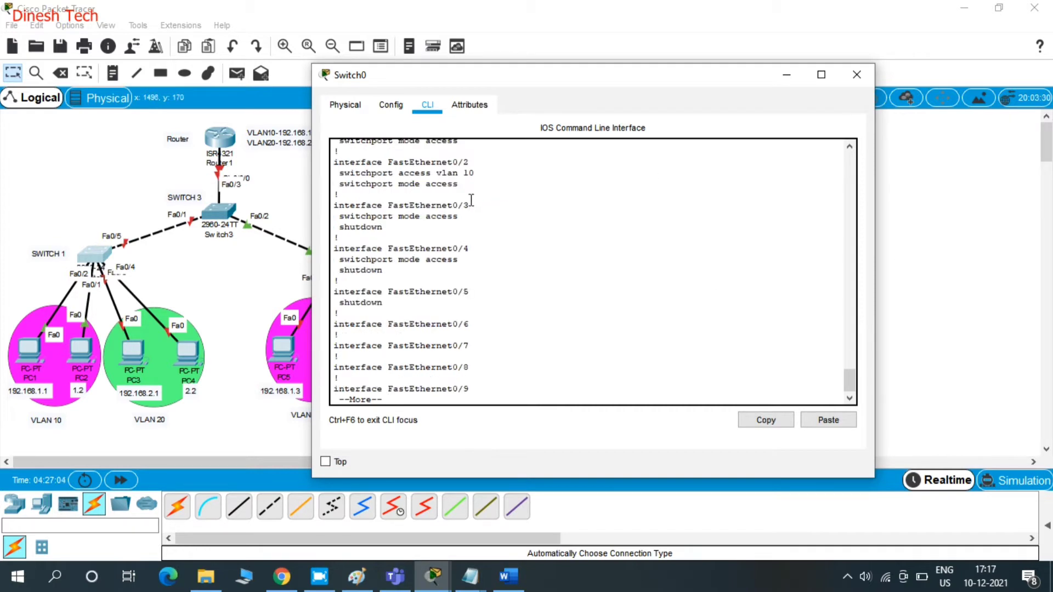
{"action": "left_click", "coordinate": [849, 148]}
{"action": "left_click", "coordinate": [849, 148]}
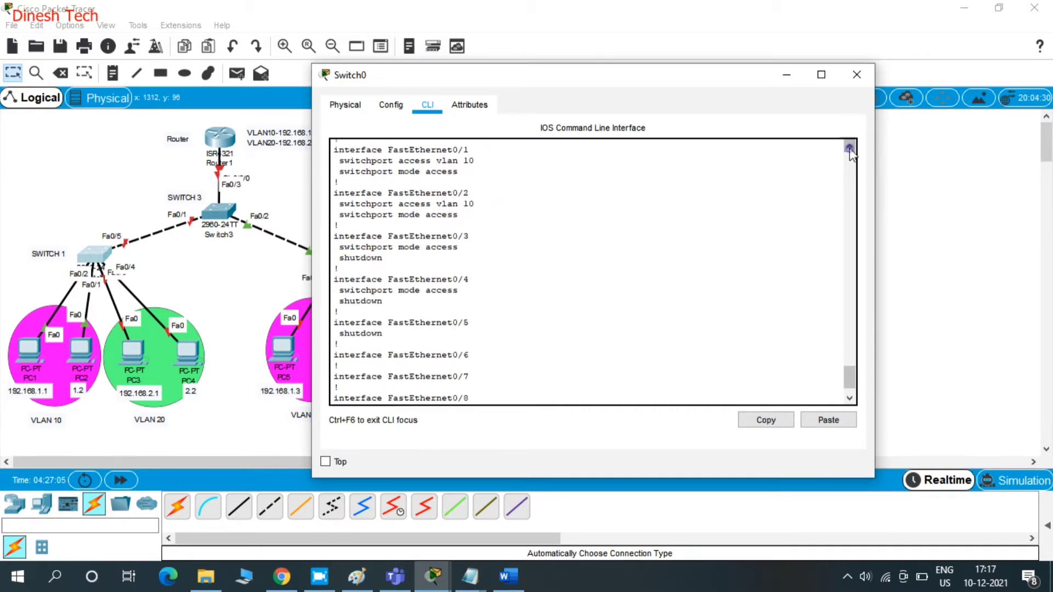
{"action": "left_click", "coordinate": [849, 148]}
{"action": "left_click_drag", "start_coordinate": [333, 164], "coordinate": [454, 247]}
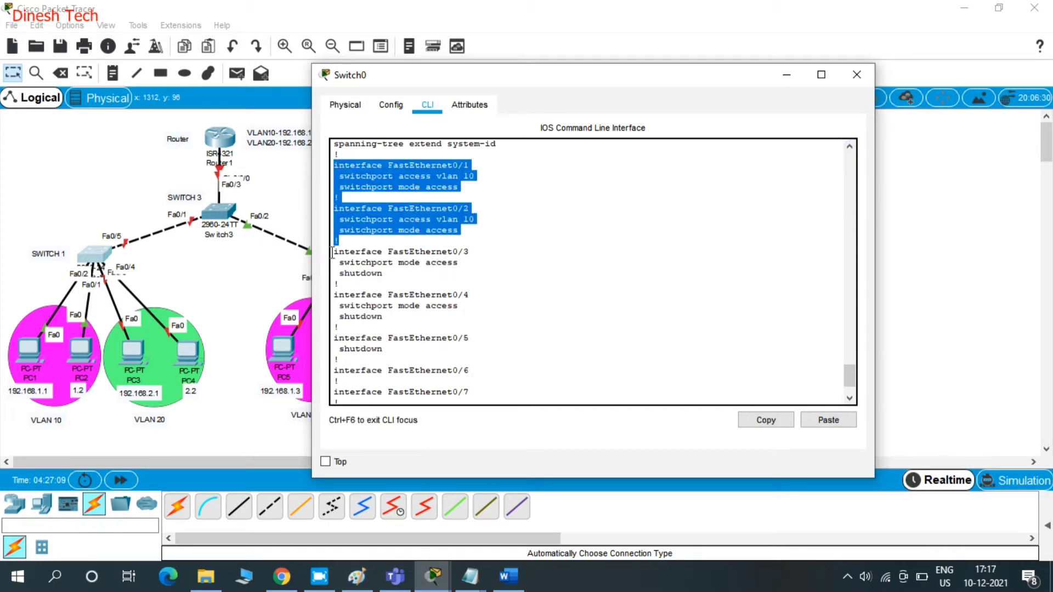
{"action": "left_click_drag", "start_coordinate": [335, 254], "coordinate": [455, 321]}
{"action": "key", "text": "Return"}
{"action": "key", "text": "Return"}
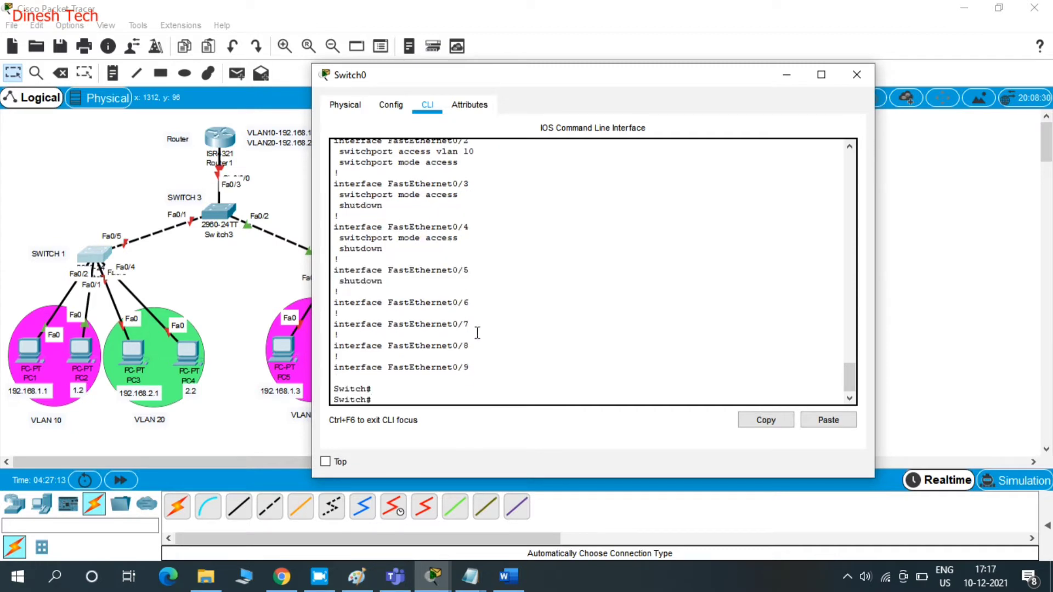
Step: Re-enter global configuration mode, select the interface range fa0/3-fa0/4 and enable it with no sh
{"action": "type", "text": "conf t"}
{"action": "key", "text": "Return"}
{"action": "key", "text": "Return"}
{"action": "key", "text": "Return"}
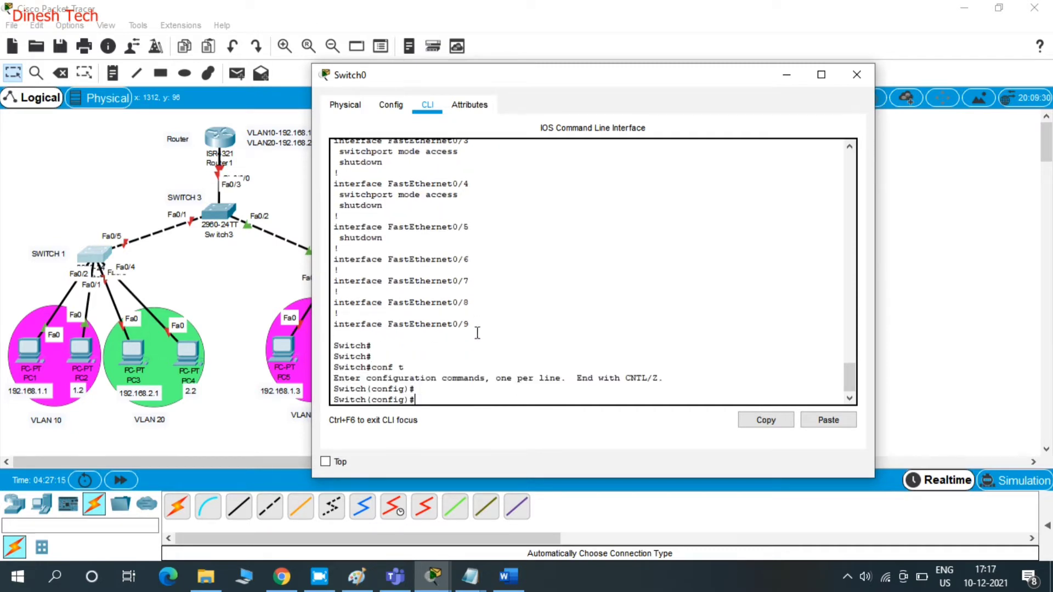
{"action": "key", "text": "Up"}
{"action": "key", "text": "Up"}
{"action": "key", "text": "Up"}
{"action": "key", "text": "Up"}
{"action": "key", "text": "Up"}
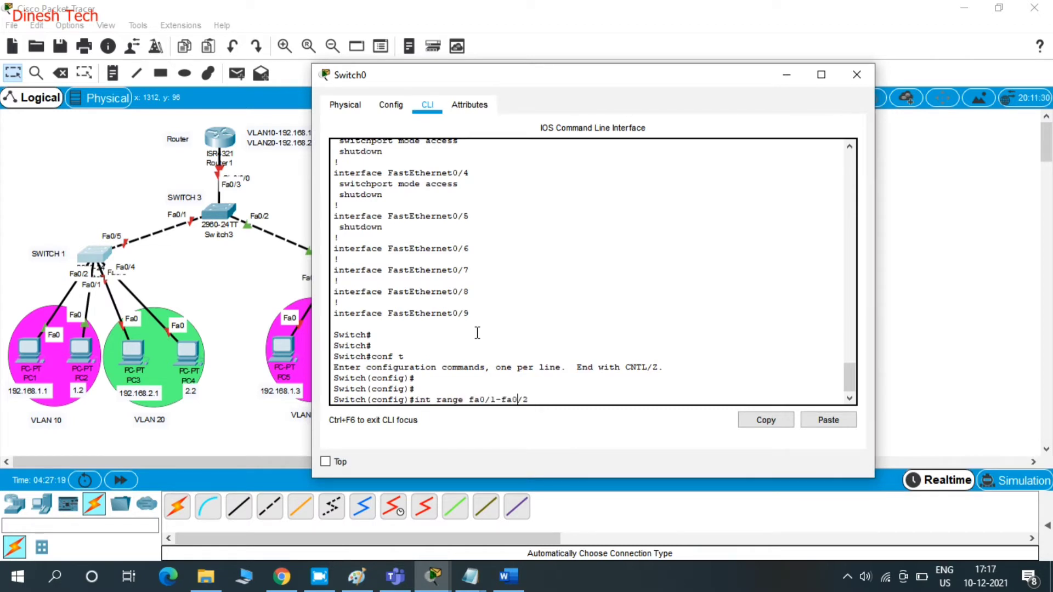
{"action": "key", "text": "Left"}
{"action": "key", "text": "Left"}
{"action": "key", "text": "Left"}
{"action": "key", "text": "Left"}
{"action": "key", "text": "Left"}
{"action": "key", "text": "Delete"}
{"action": "type", "text": "3"}
{"action": "type", "text": "4"}
{"action": "key", "text": "Return"}
{"action": "type", "text": "no sh"}
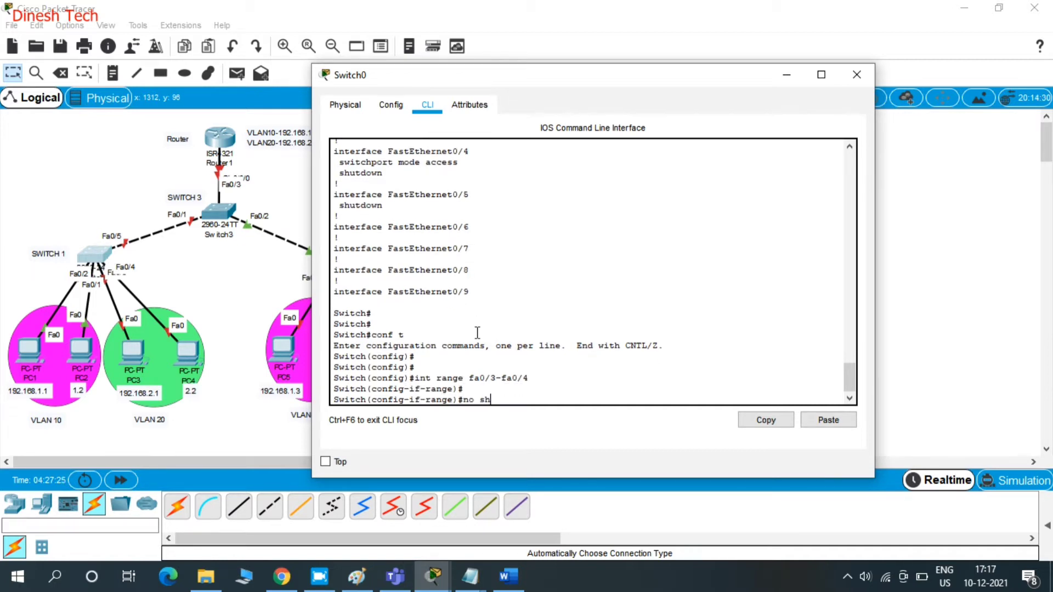
{"action": "key", "text": "Return"}
{"action": "key", "text": "Return"}
Step: Set the fa0/3-fa0/4 range on Switch 1 to access mode with switchport mode access
{"action": "key", "text": "Up"}
{"action": "key", "text": "Up"}
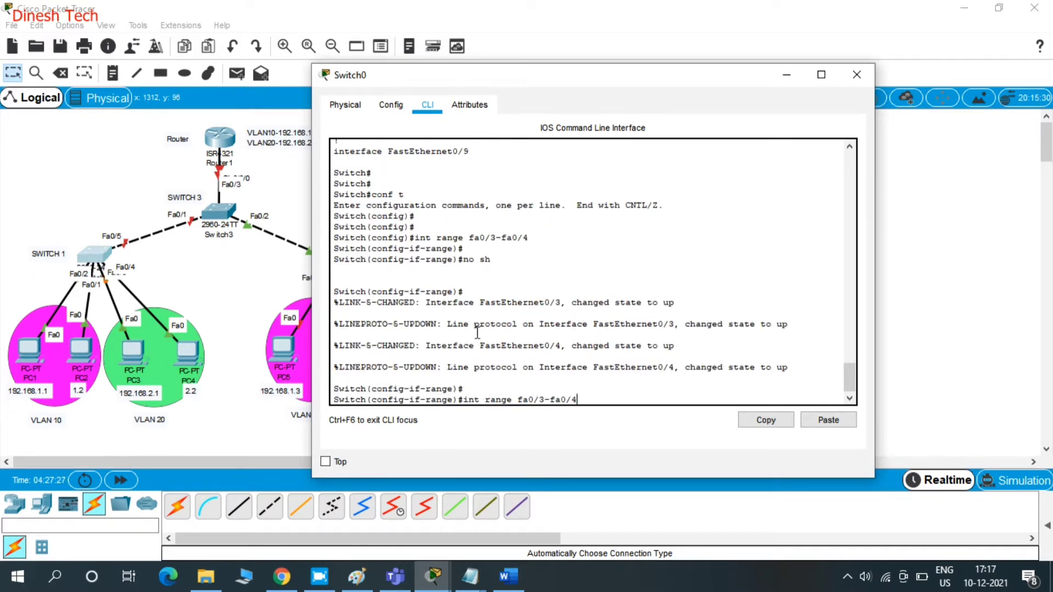
{"action": "key", "text": "Up"}
{"action": "key", "text": "Up"}
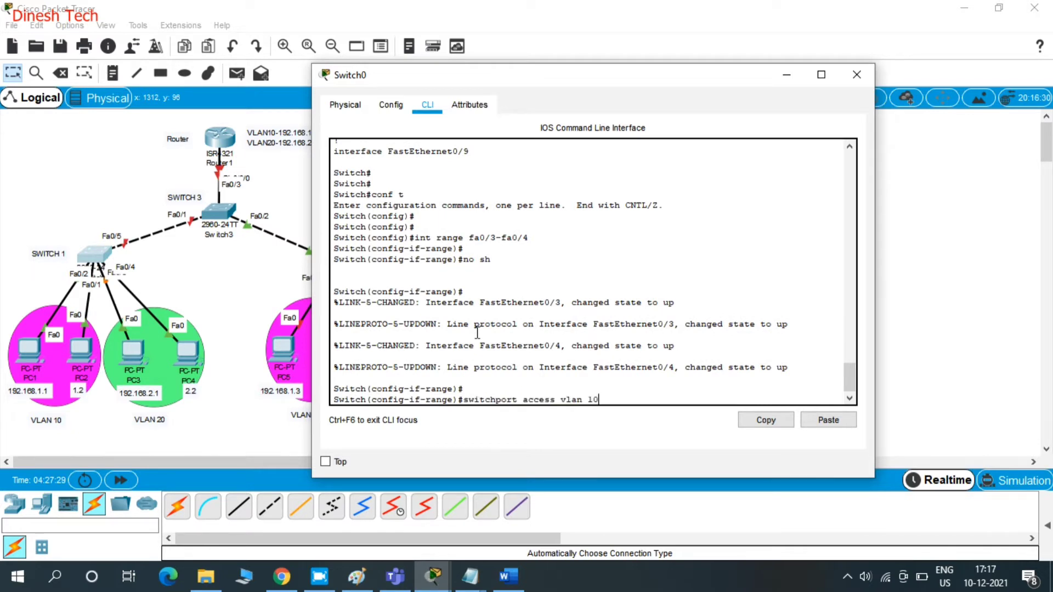
{"action": "key", "text": "Up"}
{"action": "key", "text": "Return"}
{"action": "key", "text": "Return"}
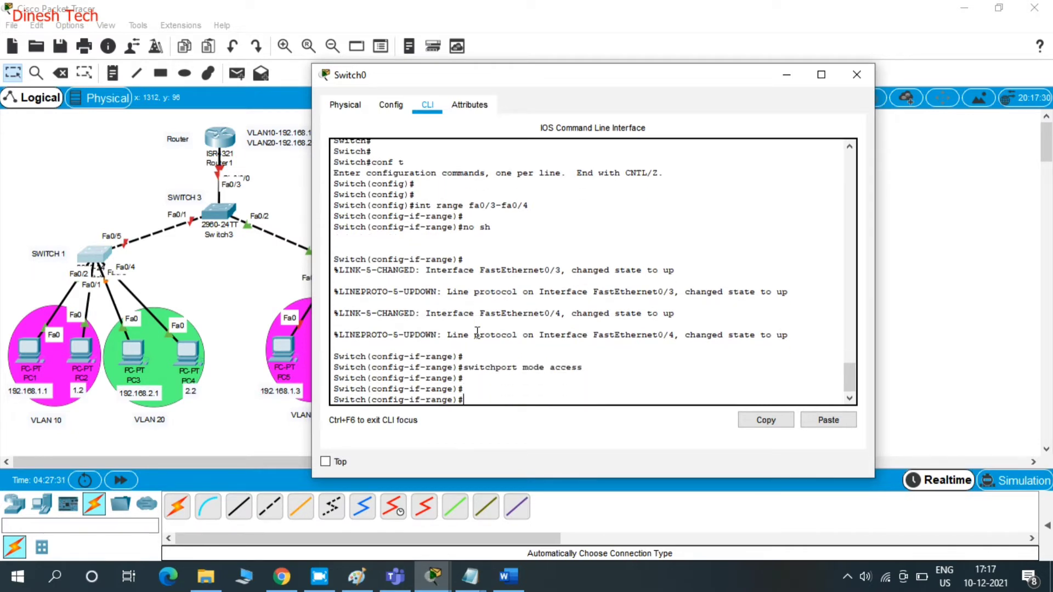
Step: Assign the fa0/3-fa0/4 range to VLAN 20 with switchport access vlan 20 and leave configuration mode with end
{"action": "key", "text": "Up"}
{"action": "key", "text": "Up"}
{"action": "key", "text": "Up"}
{"action": "key", "text": "Up"}
{"action": "key", "text": "Up"}
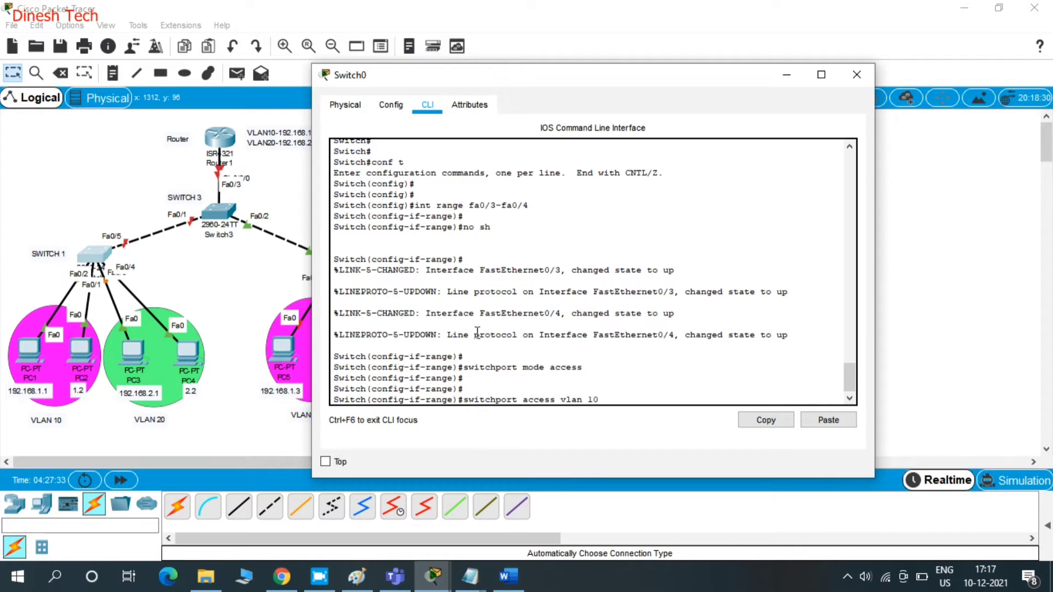
{"action": "key", "text": "BackSpace"}
{"action": "key", "text": "BackSpace"}
{"action": "type", "text": "20"}
{"action": "key", "text": "Return"}
{"action": "key", "text": "Return"}
{"action": "key", "text": "Return"}
{"action": "type", "text": "end"}
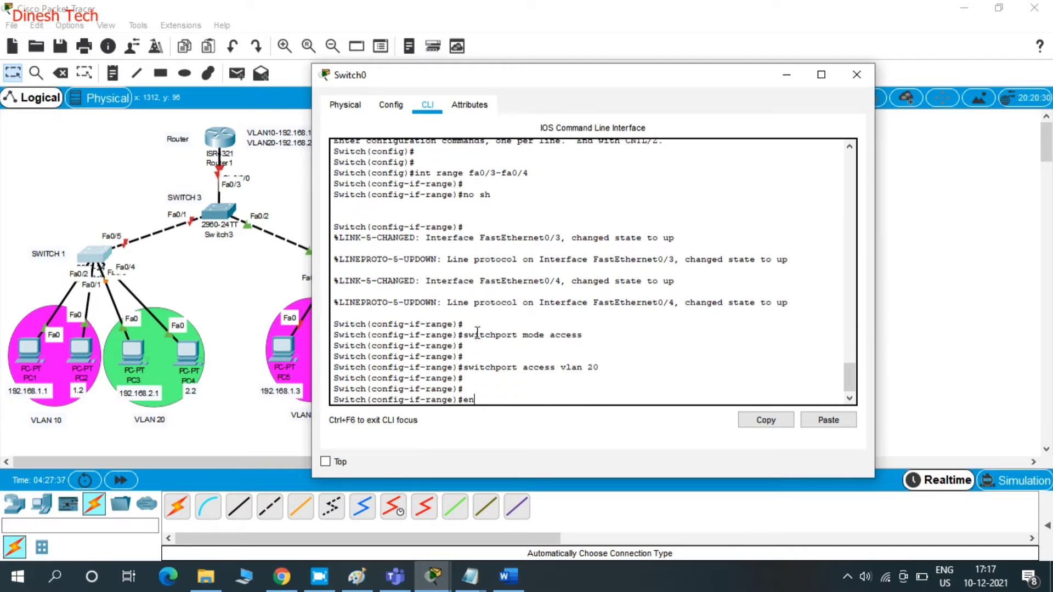
{"action": "key", "text": "Return"}
{"action": "key", "text": "Return"}
{"action": "key", "text": "Return"}
{"action": "key", "text": "Return"}
{"action": "key", "text": "Return"}
{"action": "key", "text": "Return"}
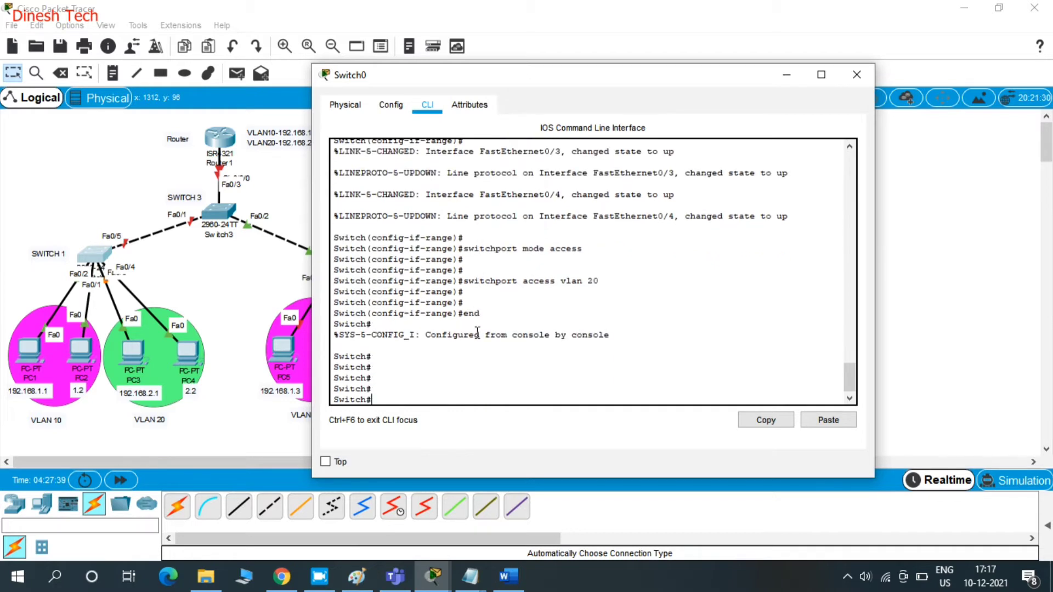
Step: Run sh vlan brief on Switch 1 and examine the ports assigned to VLANs 10 and 20
{"action": "type", "text": "sh v"}
{"action": "type", "text": "lan bri"}
{"action": "key", "text": "Tab"}
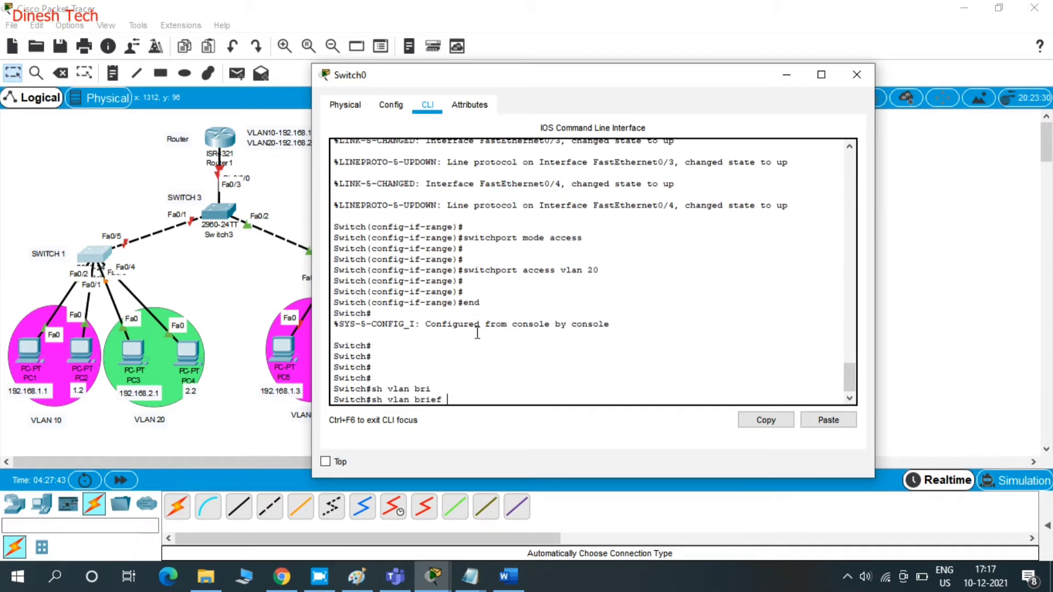
{"action": "key", "text": "Return"}
{"action": "key", "text": "Return"}
{"action": "key", "text": "Return"}
{"action": "key", "text": "Return"}
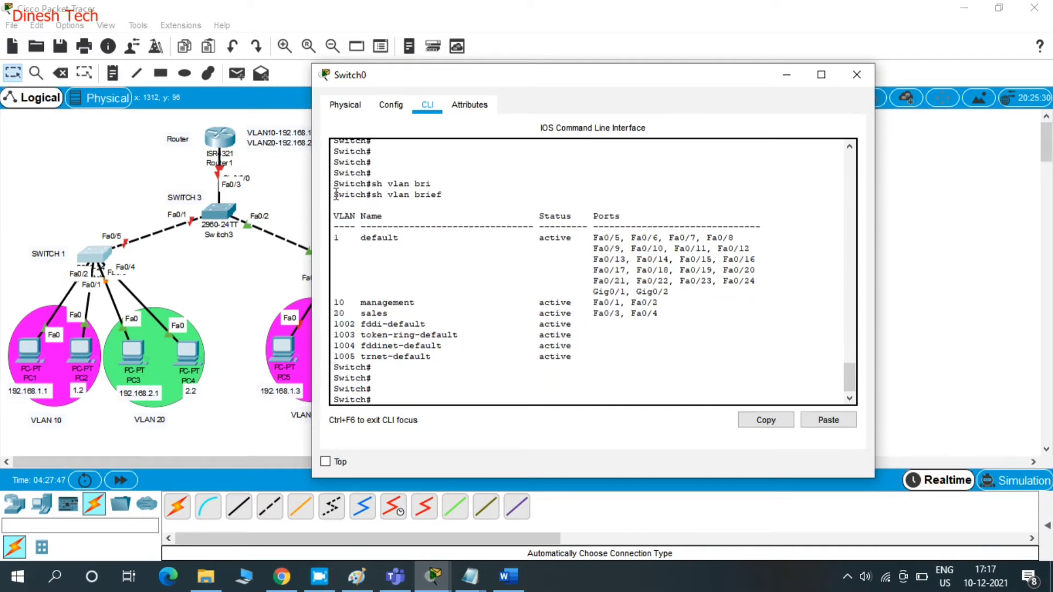
{"action": "left_click_drag", "start_coordinate": [334, 303], "coordinate": [642, 309]}
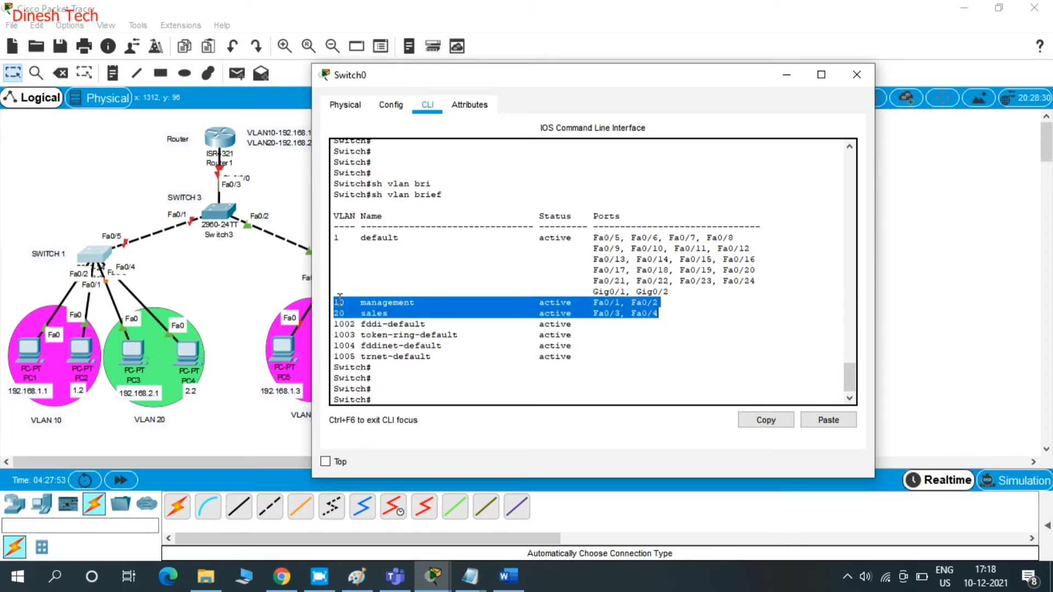
{"action": "left_click", "coordinate": [571, 315]}
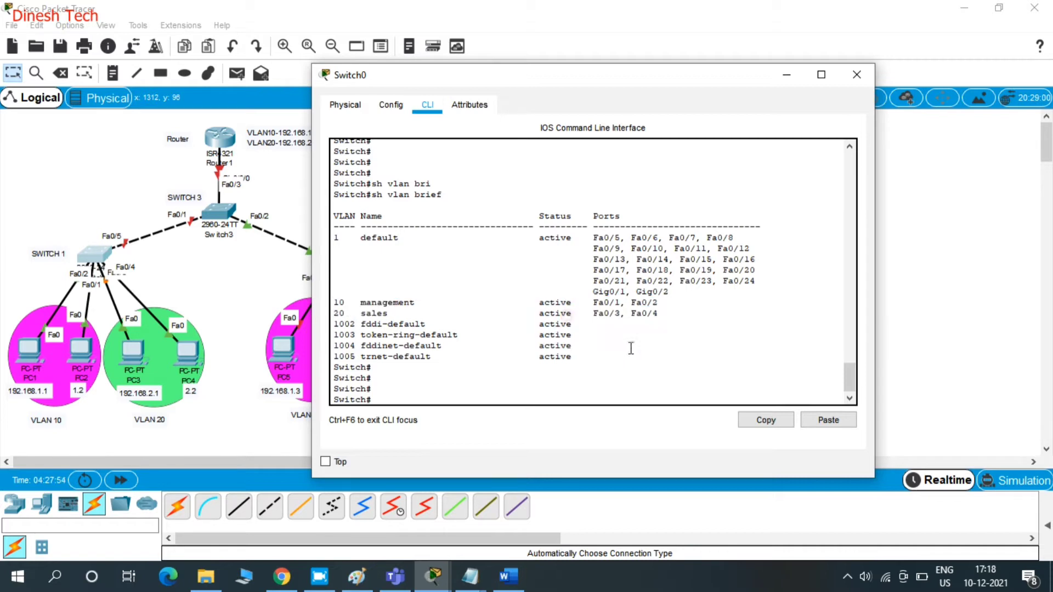
Step: Run sh int status on Switch 1 and check the status and VLAN of ports Fa0/1 to Fa0/4
{"action": "left_click", "coordinate": [588, 393]}
{"action": "key", "text": "Return"}
{"action": "key", "text": "Return"}
{"action": "type", "text": "sh"}
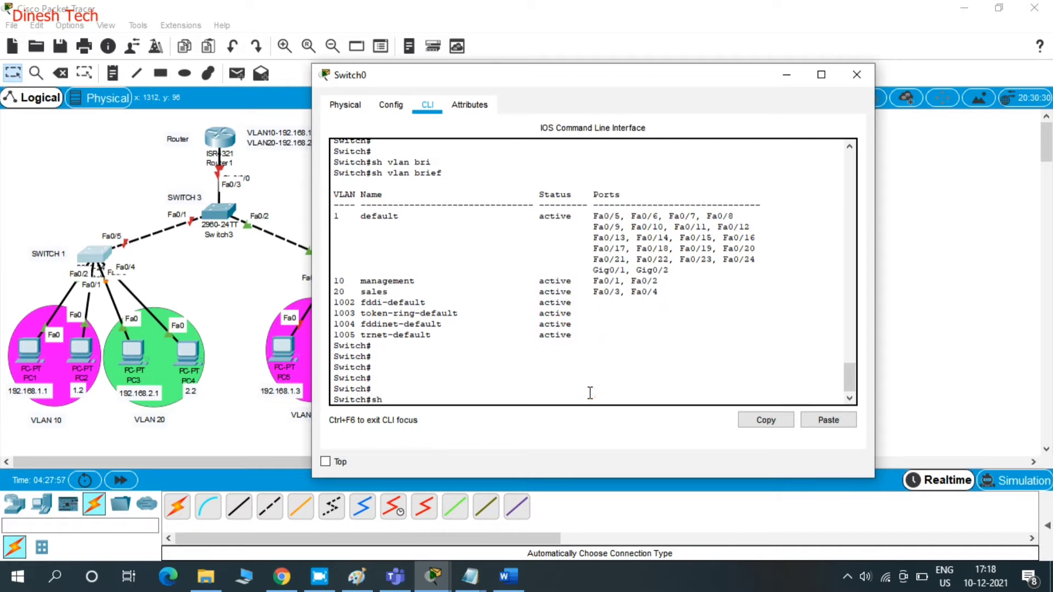
{"action": "type", "text": " int st"}
{"action": "key", "text": "Tab"}
{"action": "key", "text": "Return"}
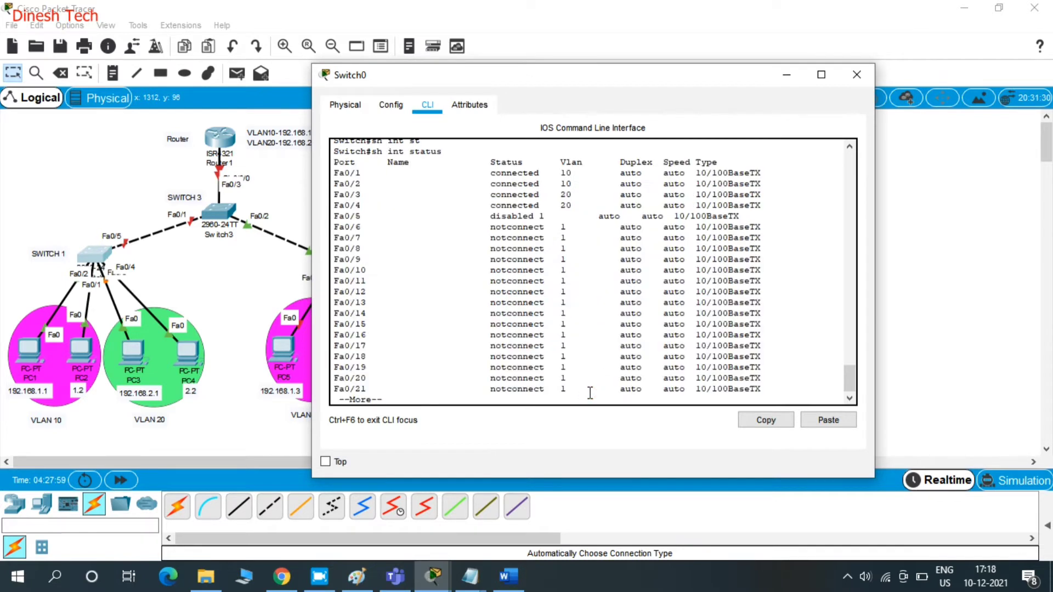
{"action": "key", "text": "space"}
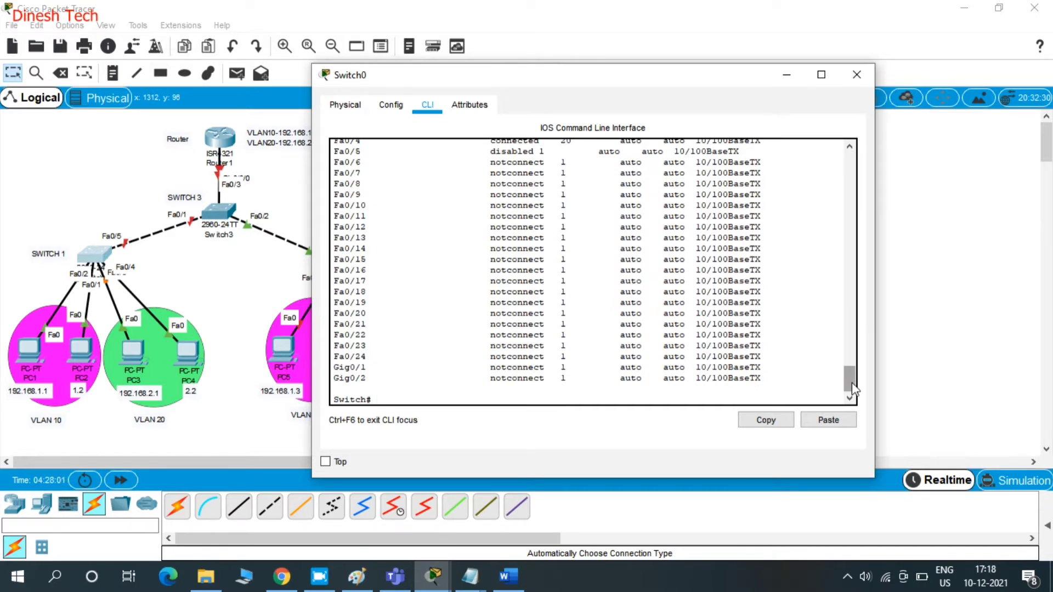
{"action": "mouse_move", "coordinate": [851, 383]}
{"action": "left_mouse_down"}
{"action": "mouse_move", "coordinate": [853, 366]}
{"action": "mouse_move", "coordinate": [854, 377]}
{"action": "left_mouse_up"}
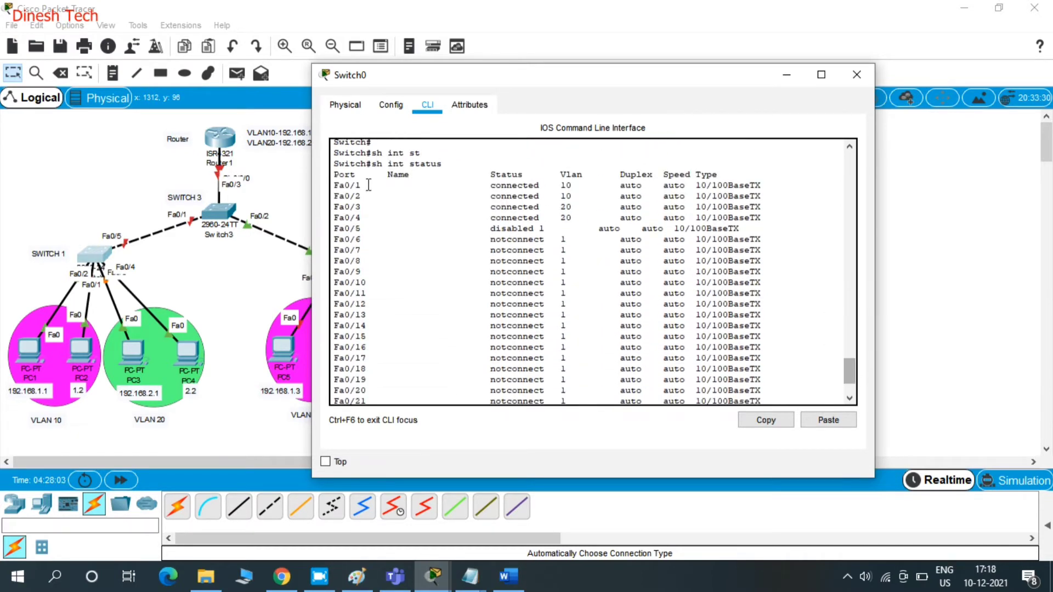
{"action": "left_click_drag", "start_coordinate": [334, 185], "coordinate": [785, 217]}
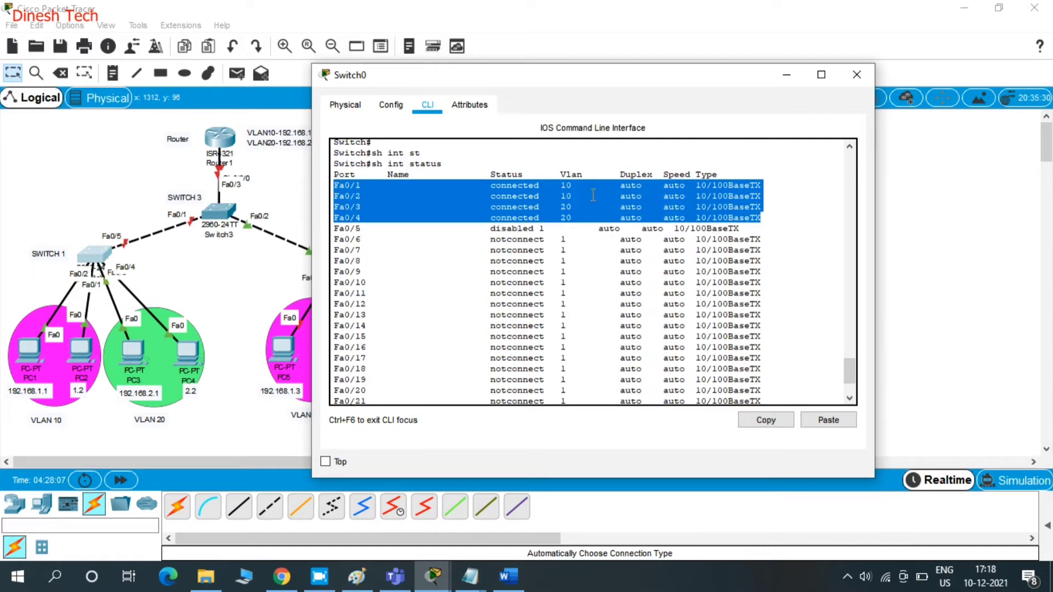
{"action": "left_click", "coordinate": [567, 186]}
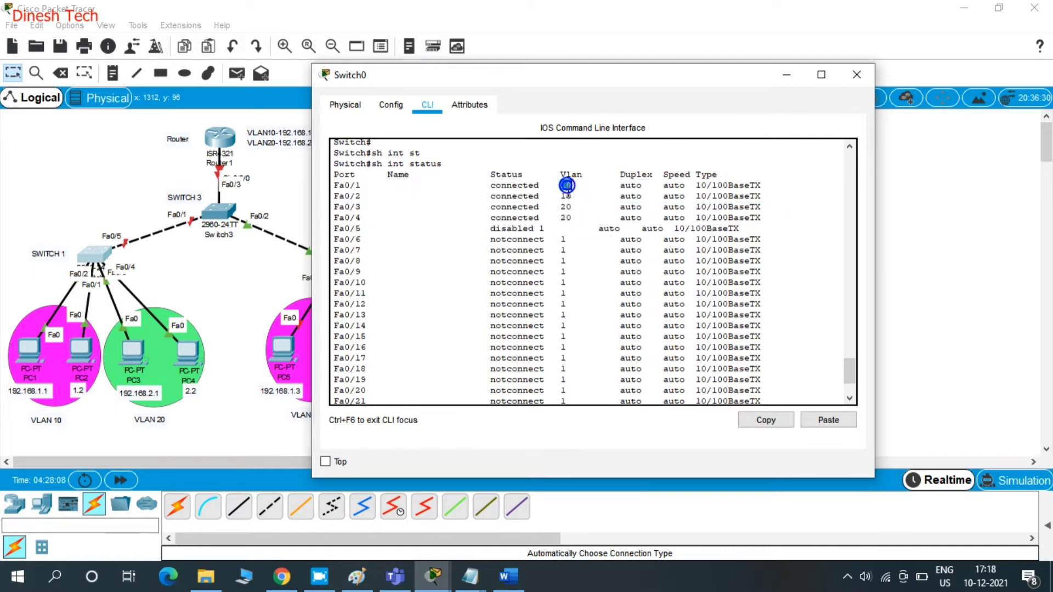
Step: Minimize Switch 1's window, open Switch 2's command line and enter global configuration mode with en and conf t
{"action": "left_click", "coordinate": [787, 71]}
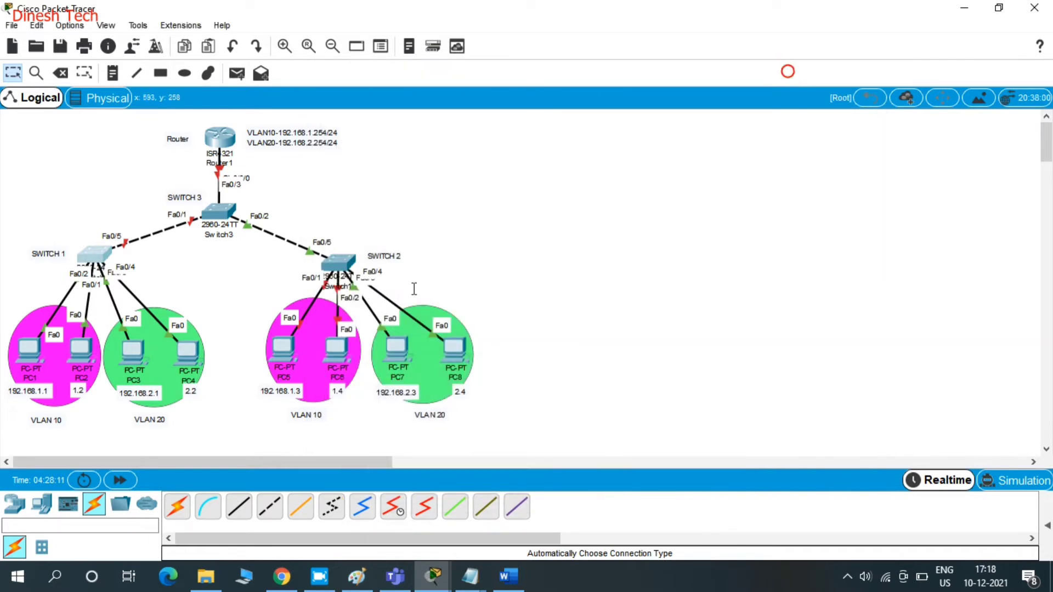
{"action": "left_click", "coordinate": [338, 260]}
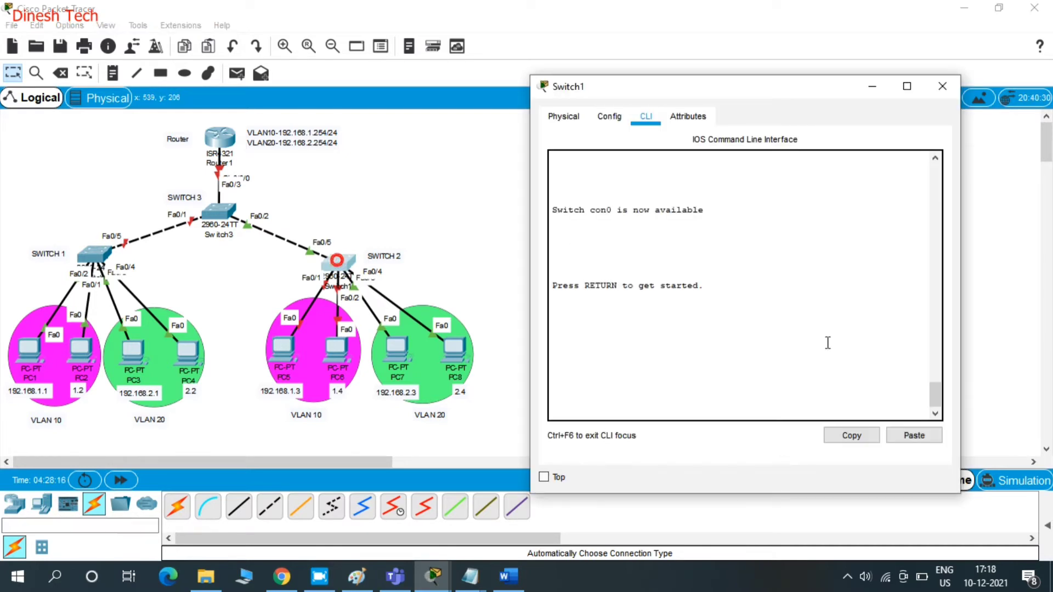
{"action": "left_click", "coordinate": [826, 343]}
{"action": "key", "text": "Return"}
{"action": "key", "text": "Return"}
{"action": "key", "text": "Return"}
{"action": "key", "text": "Return"}
{"action": "key", "text": "Return"}
{"action": "type", "text": "en"}
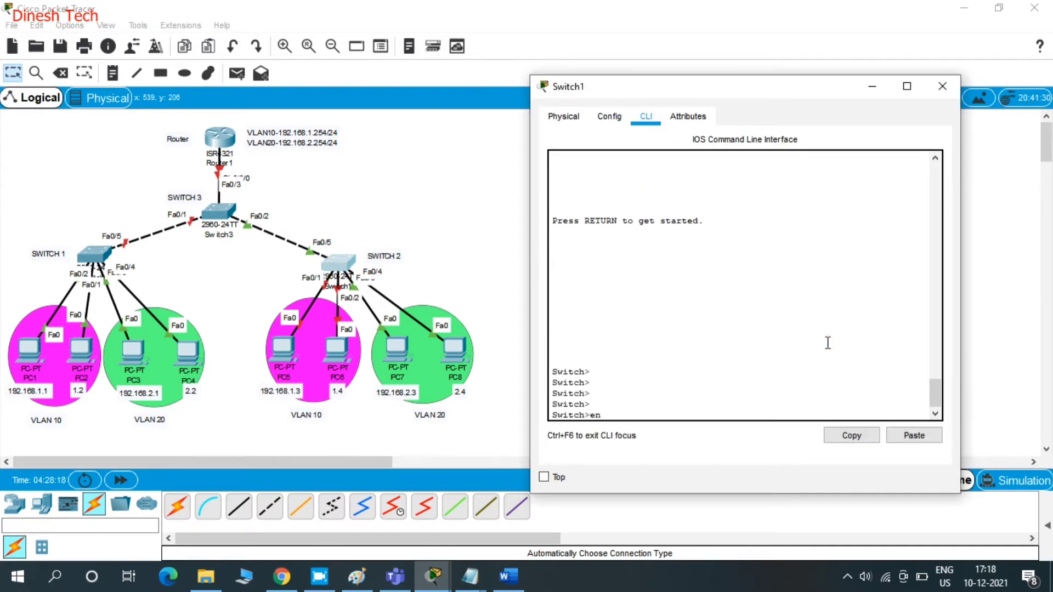
{"action": "key", "text": "Return"}
{"action": "key", "text": "Return"}
{"action": "key", "text": "Return"}
{"action": "key", "text": "Return"}
{"action": "key", "text": "Return"}
{"action": "type", "text": "conf t"}
{"action": "key", "text": "Return"}
{"action": "key", "text": "Return"}
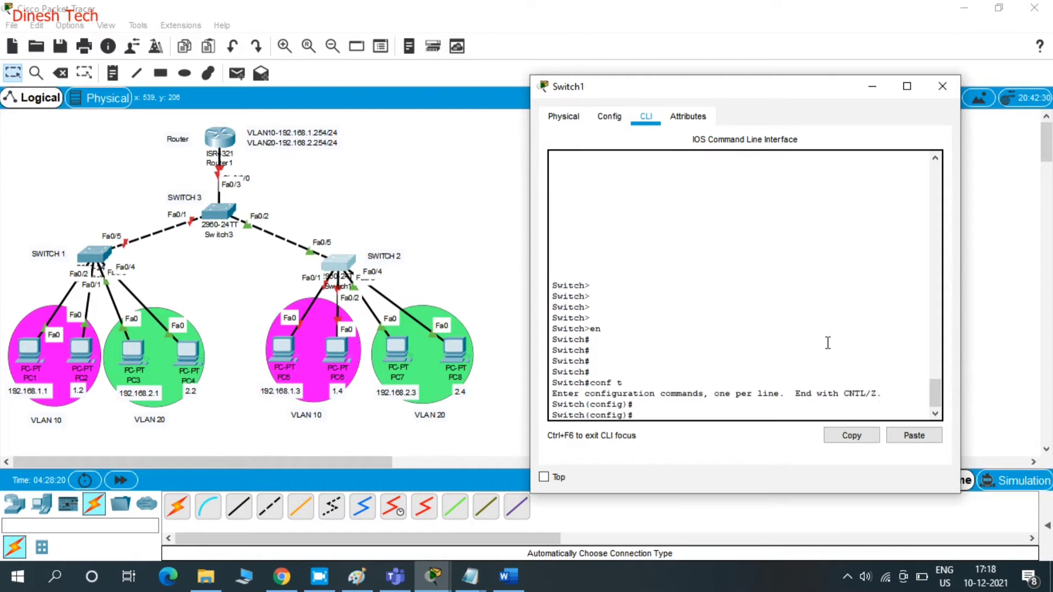
{"action": "key", "text": "Return"}
{"action": "key", "text": "Return"}
Step: Select the interface range fa0/1-fa0/2 on Switch 2 and enable it with no sh
{"action": "type", "text": "int range fa0/"}
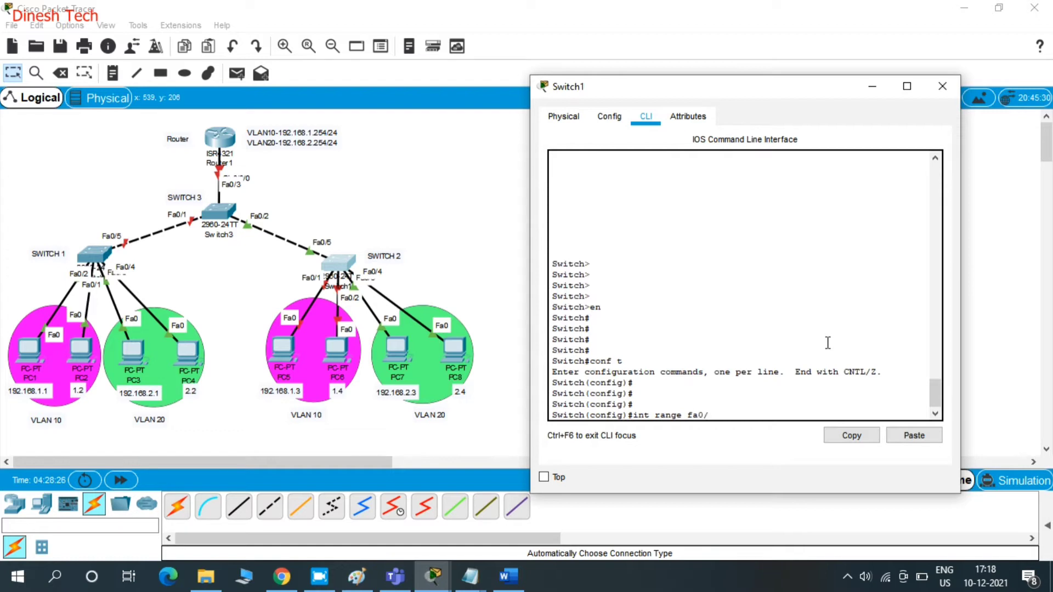
{"action": "type", "text": "1-fa0/2"}
{"action": "key", "text": "Return"}
{"action": "key", "text": "Return"}
{"action": "type", "text": "no s"}
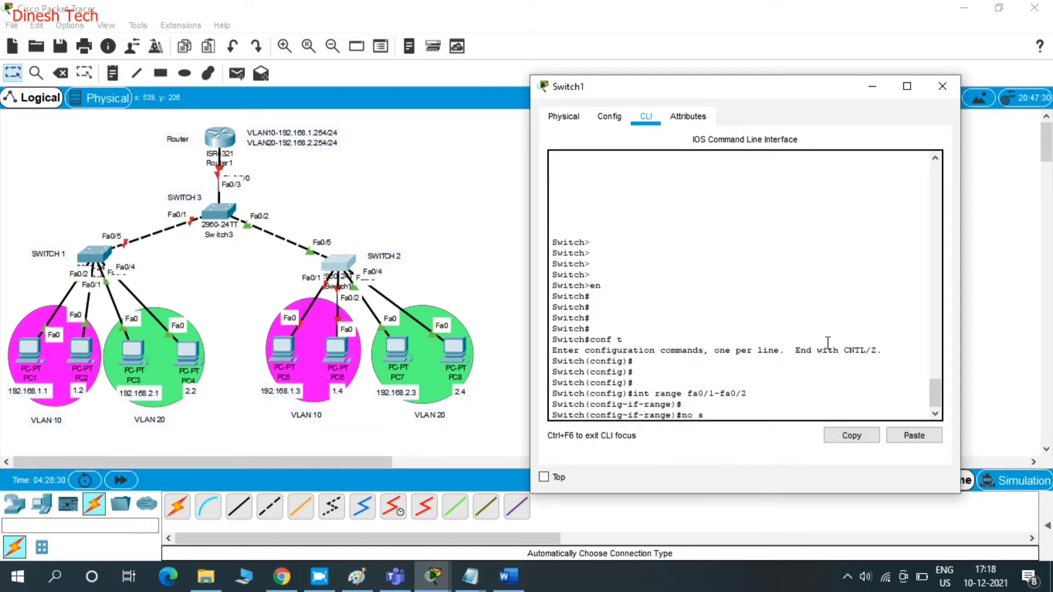
{"action": "type", "text": "h"}
{"action": "key", "text": "Return"}
{"action": "key", "text": "Return"}
{"action": "key", "text": "Return"}
Step: Set Switch 2's fa0/1-fa0/2 range to access mode with switchport mode access
{"action": "type", "text": "swi"}
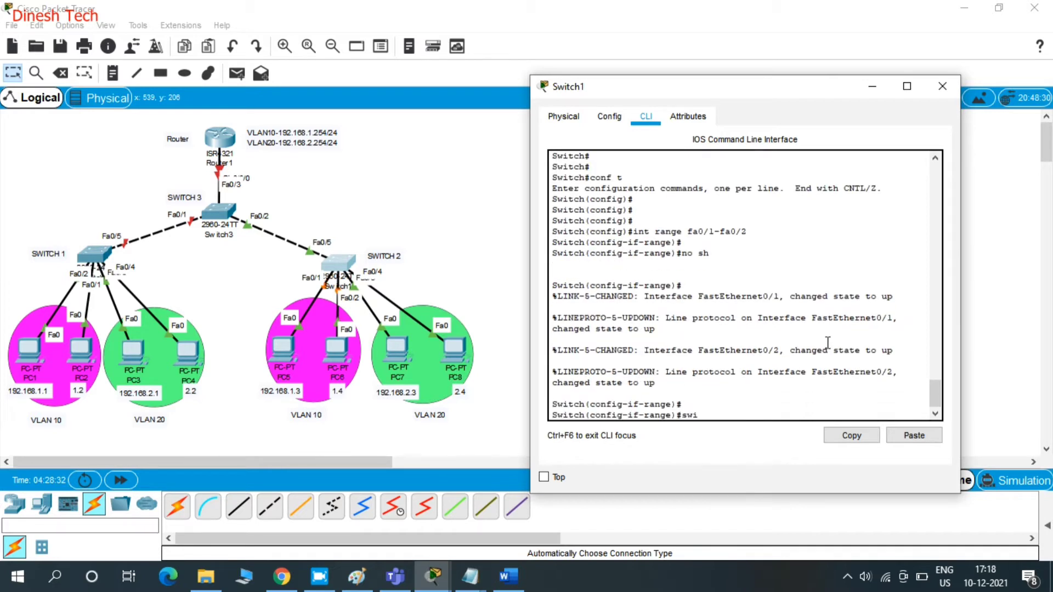
{"action": "key", "text": "Tab"}
{"action": "type", "text": "mo"}
{"action": "key", "text": "Tab"}
{"action": "type", "text": "acc"}
{"action": "key", "text": "Tab"}
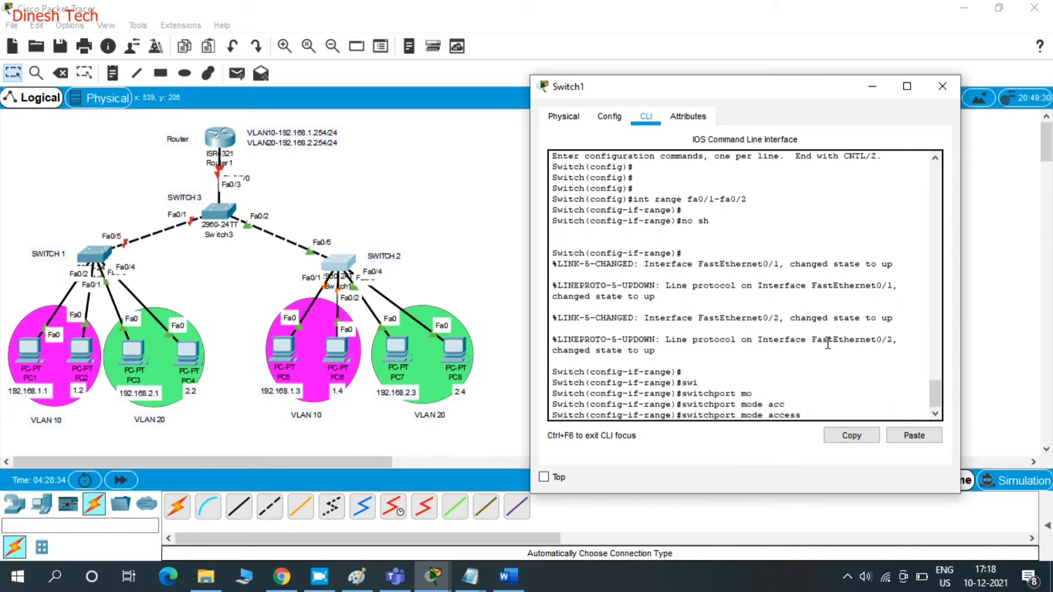
{"action": "key", "text": "Return"}
{"action": "key", "text": "Return"}
Step: Assign Switch 2's fa0/1-fa0/2 range to VLAN 10 with switchport access vlan 10
{"action": "type", "text": "swi"}
{"action": "key", "text": "Tab"}
{"action": "type", "text": "acc"}
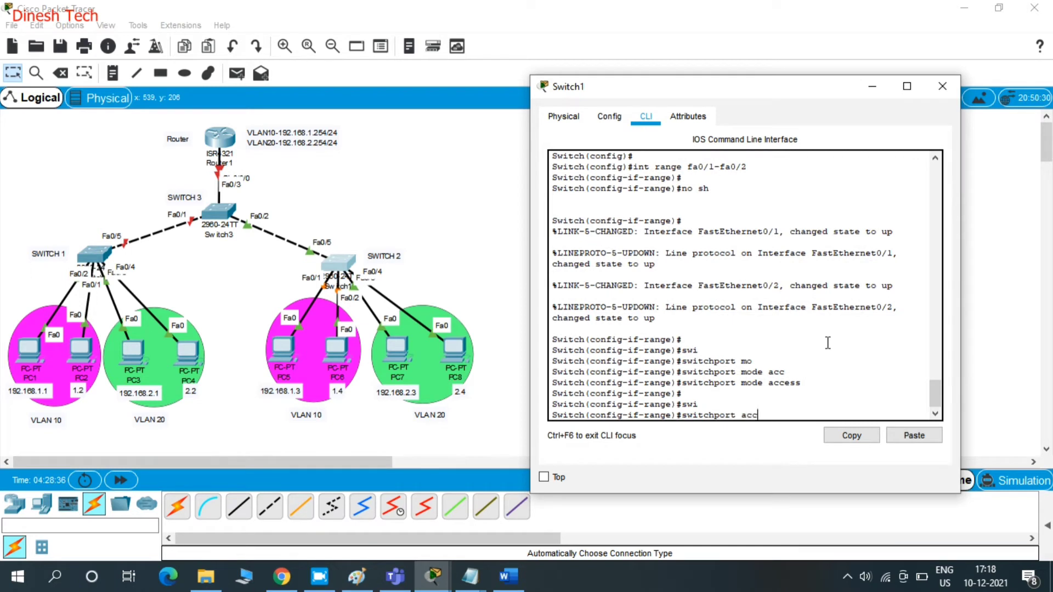
{"action": "key", "text": "Tab"}
{"action": "type", "text": "v"}
{"action": "key", "text": "Tab"}
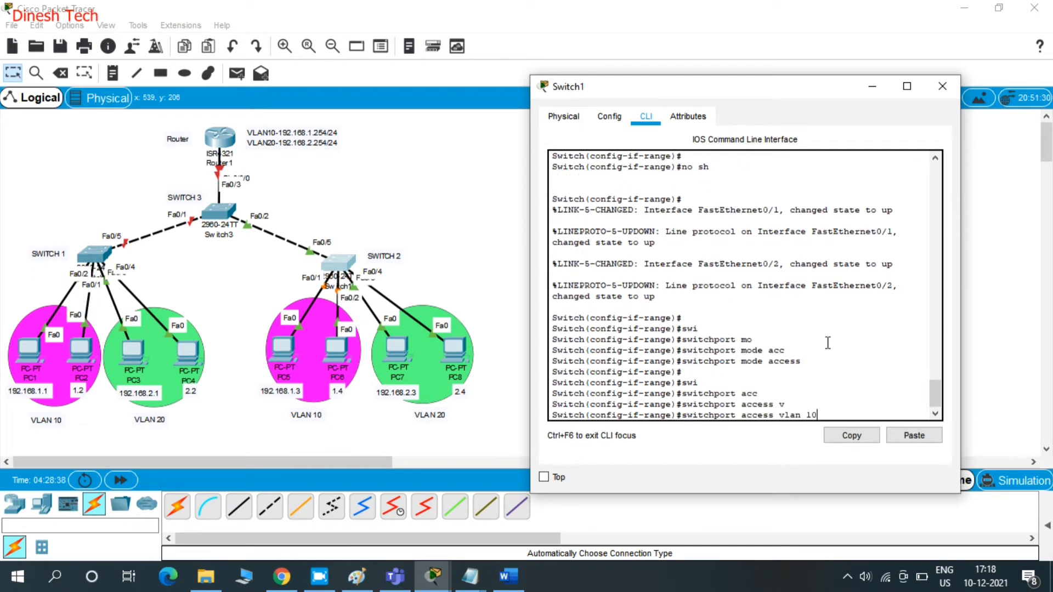
{"action": "type", "text": "10"}
{"action": "key", "text": "Return"}
{"action": "key", "text": "Return"}
{"action": "key", "text": "Return"}
Step: Select the interface range fa0/3-fa0/4 on Switch 2 and set it to access mode with switchport mode access
{"action": "key", "text": "Up"}
{"action": "key", "text": "Up"}
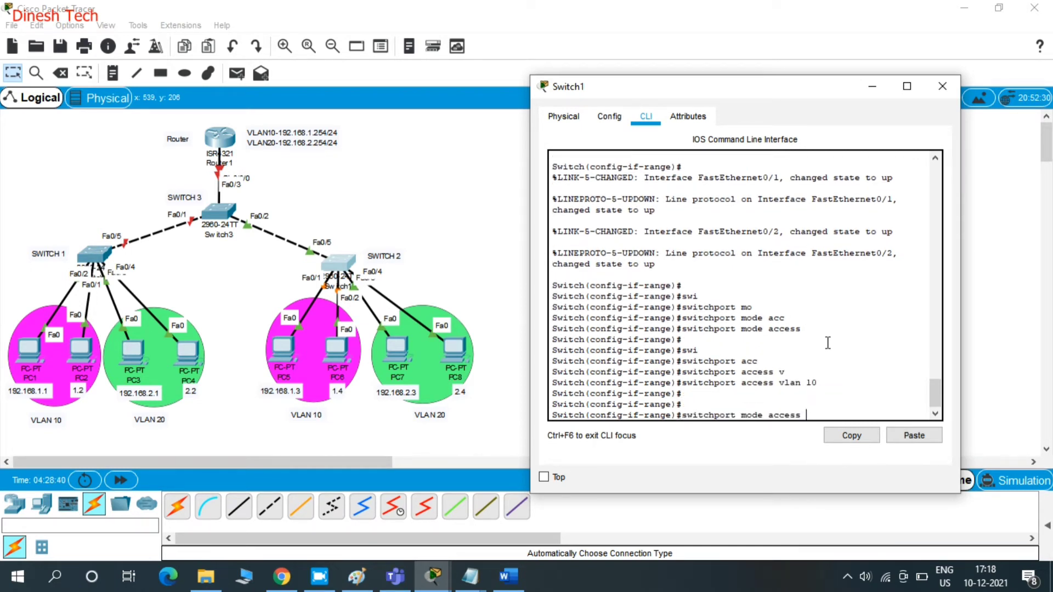
{"action": "key", "text": "Up"}
{"action": "key", "text": "Up"}
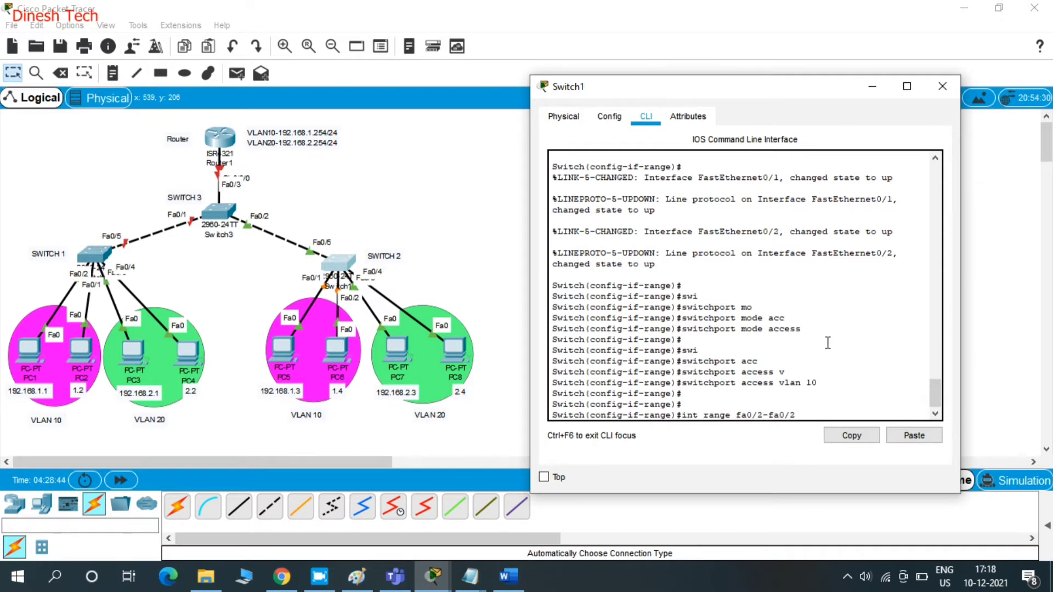
{"action": "key", "text": "BackSpace"}
{"action": "type", "text": "3"}
{"action": "key", "text": "Return"}
{"action": "key", "text": "Return"}
{"action": "key", "text": "Up"}
{"action": "key", "text": "Up"}
{"action": "key", "text": "Up"}
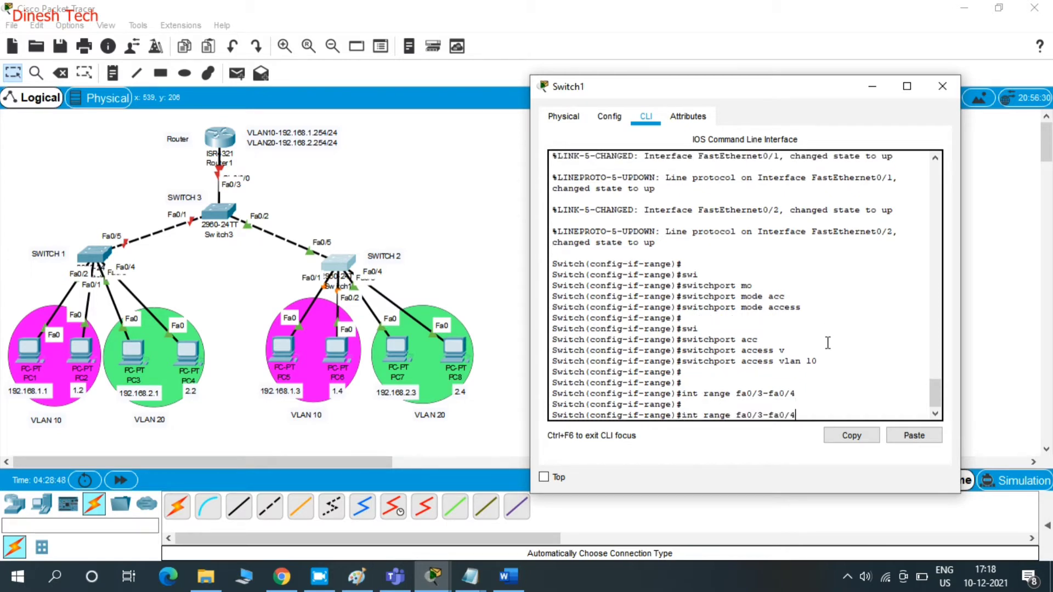
{"action": "key", "text": "Return"}
{"action": "key", "text": "Return"}
Step: Assign Switch 2's fa0/3-fa0/4 range to VLAN 20 with switchport access vlan 20 and leave configuration mode with end
{"action": "key", "text": "Up"}
{"action": "key", "text": "Up"}
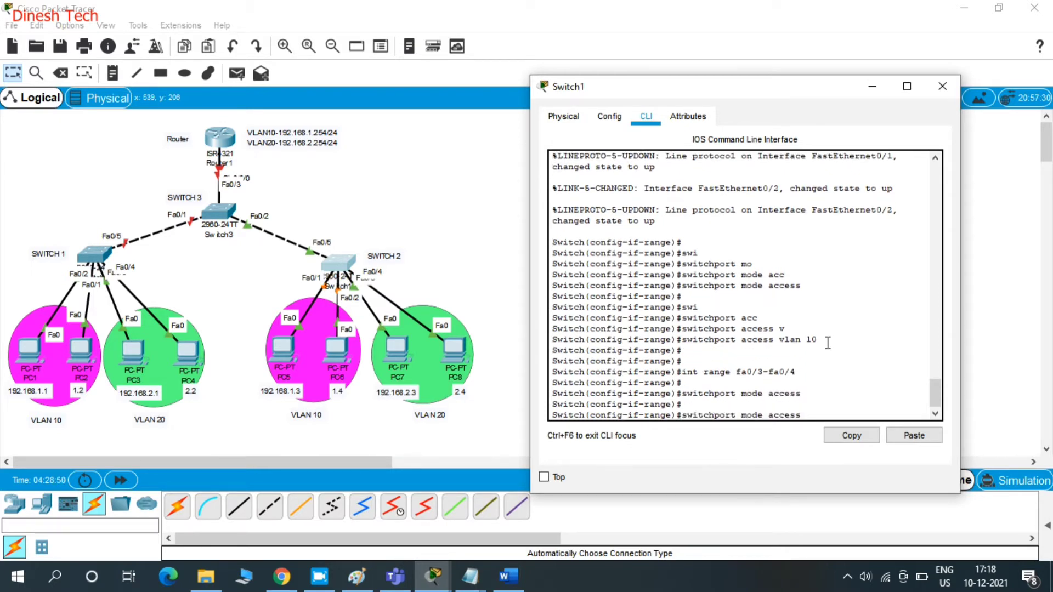
{"action": "key", "text": "Up"}
{"action": "type", "text": "20"}
{"action": "key", "text": "Return"}
{"action": "key", "text": "Return"}
{"action": "key", "text": "Return"}
{"action": "key", "text": "Return"}
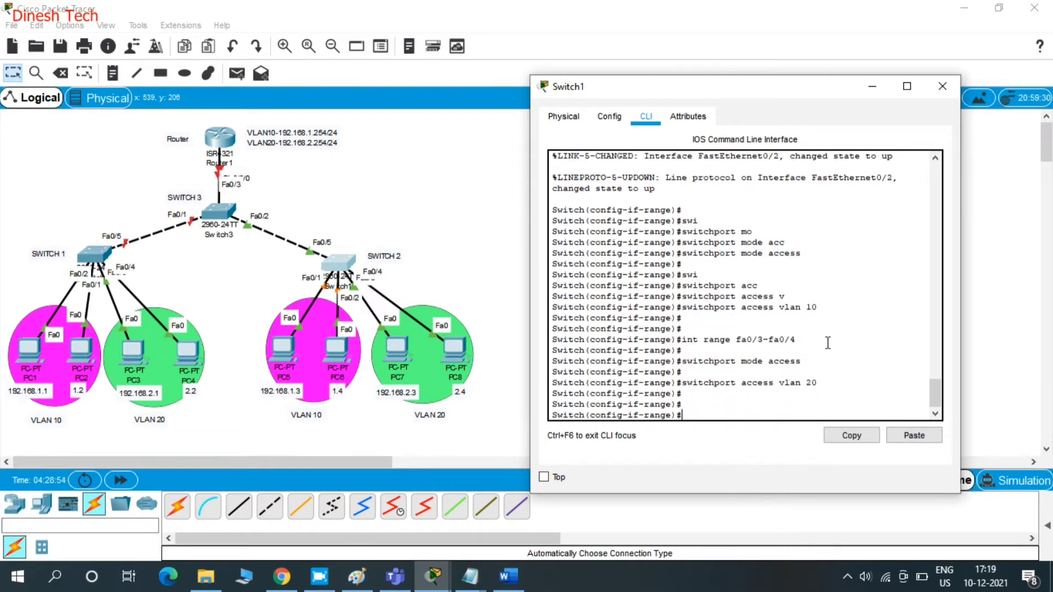
{"action": "type", "text": "end"}
{"action": "key", "text": "Return"}
{"action": "key", "text": "Return"}
{"action": "key", "text": "Return"}
{"action": "key", "text": "Return"}
{"action": "key", "text": "Return"}
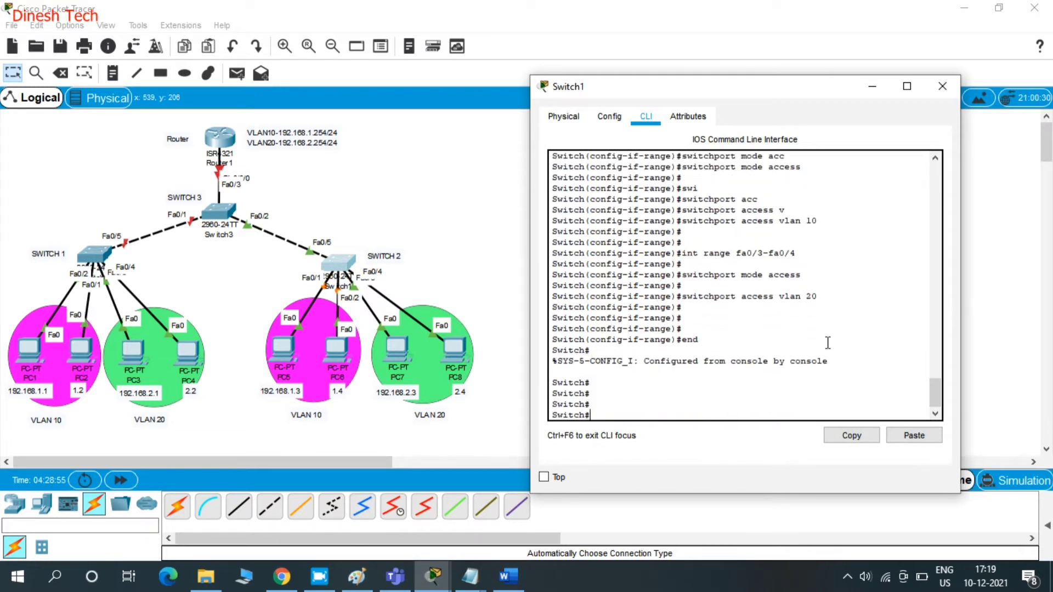
Step: Run sh vlan brief on Switch 2 and examine the ports assigned to VLANs 10 and 20
{"action": "type", "text": "sh vlan br"}
{"action": "key", "text": "Tab"}
{"action": "key", "text": "Return"}
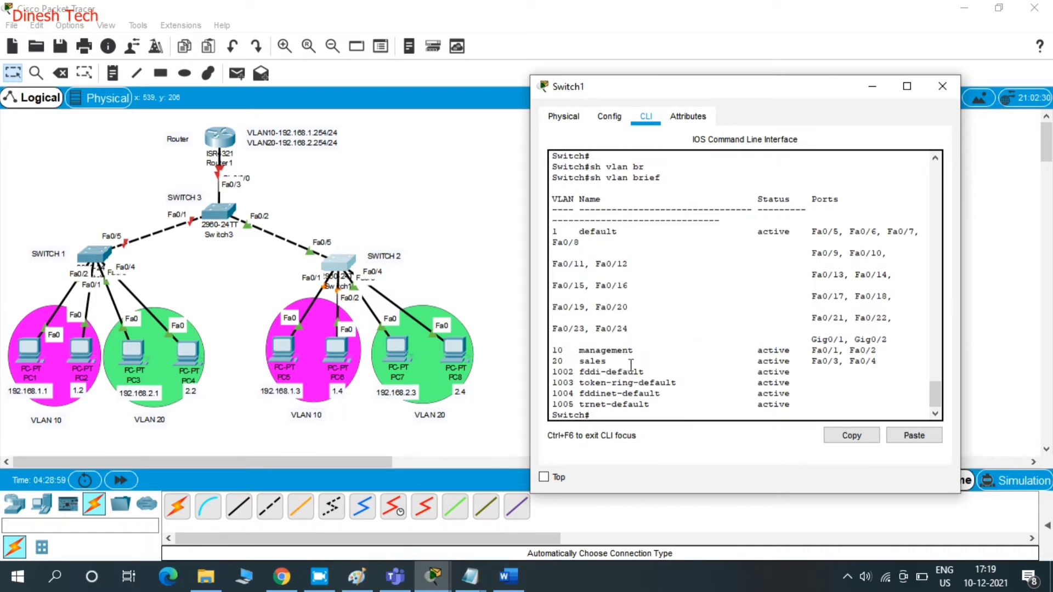
{"action": "left_click_drag", "start_coordinate": [551, 349], "coordinate": [897, 365]}
{"action": "left_click", "coordinate": [775, 388]}
Step: Run sh int status on Switch 2 and examine the status and VLANs of ports Fa0/1 to Fa0/4
{"action": "key", "text": "Return"}
{"action": "key", "text": "Return"}
{"action": "key", "text": "Return"}
{"action": "type", "text": "sh int st"}
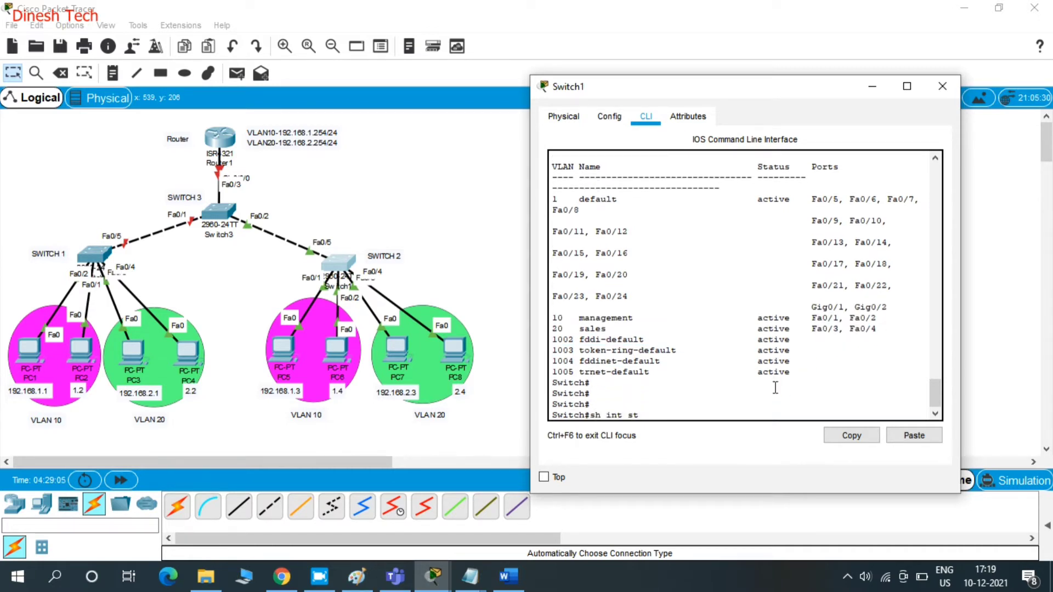
{"action": "key", "text": "Return"}
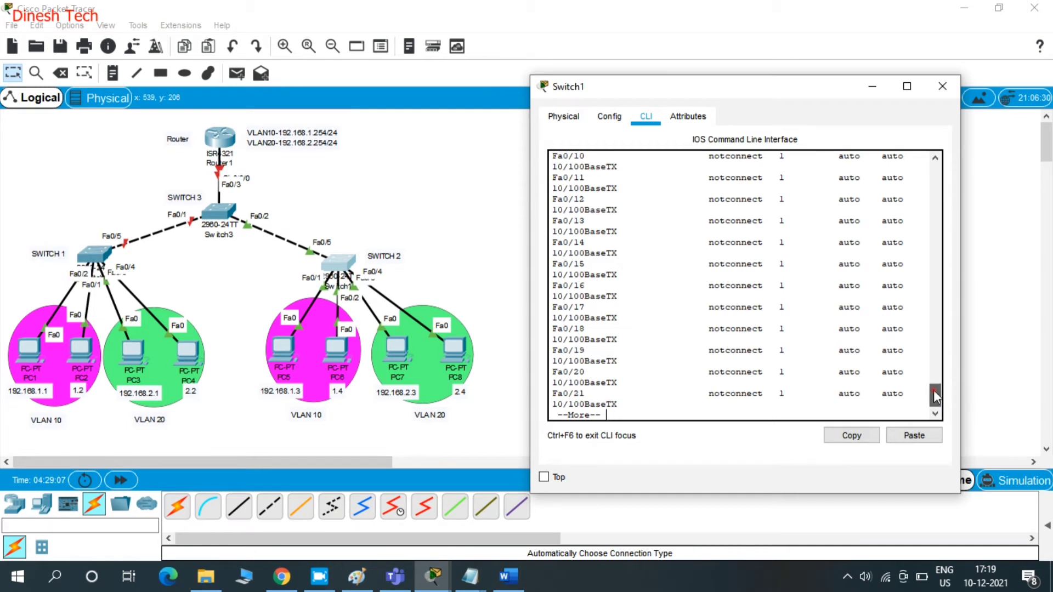
{"action": "left_click_drag", "start_coordinate": [934, 392], "coordinate": [934, 375]}
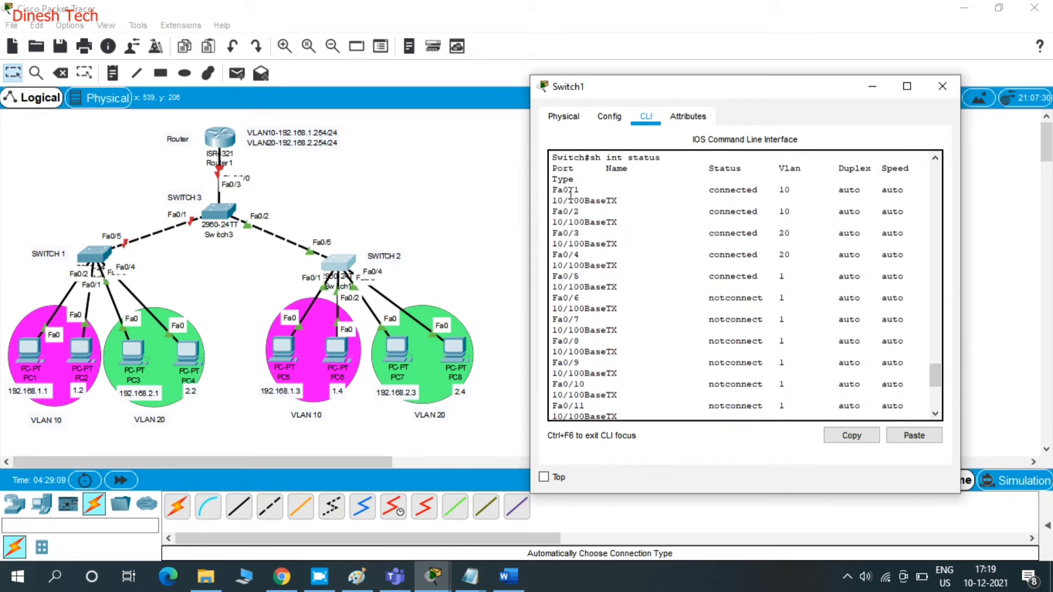
{"action": "left_click_drag", "start_coordinate": [552, 189], "coordinate": [1013, 258]}
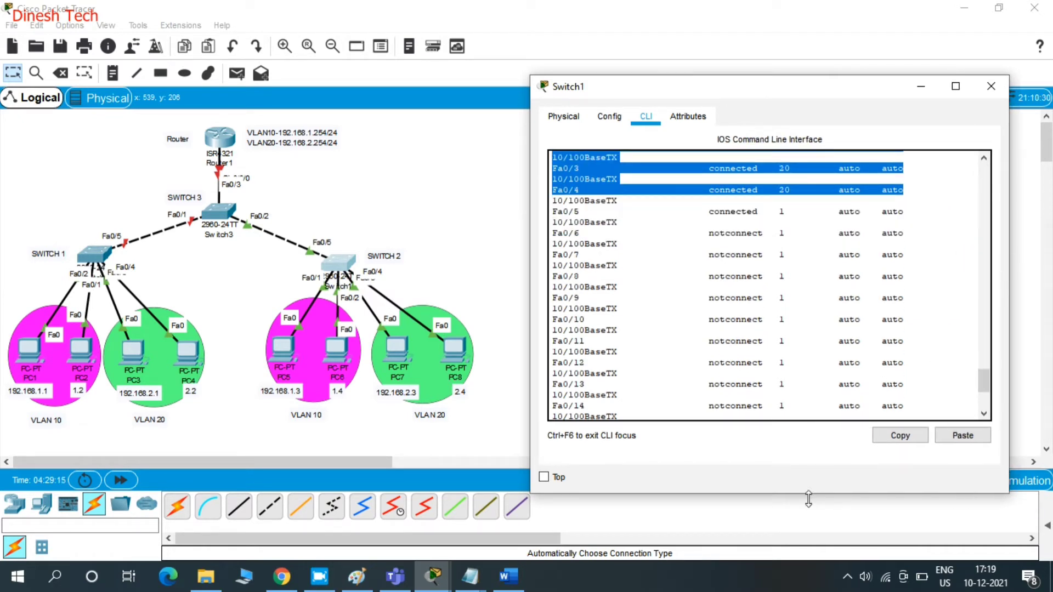
Step: Enlarge Switch 2's CLI window and page through the rest of the interface status listing back to the prompt
{"action": "left_click_drag", "start_coordinate": [808, 492], "coordinate": [808, 521]}
{"action": "left_click", "coordinate": [737, 379]}
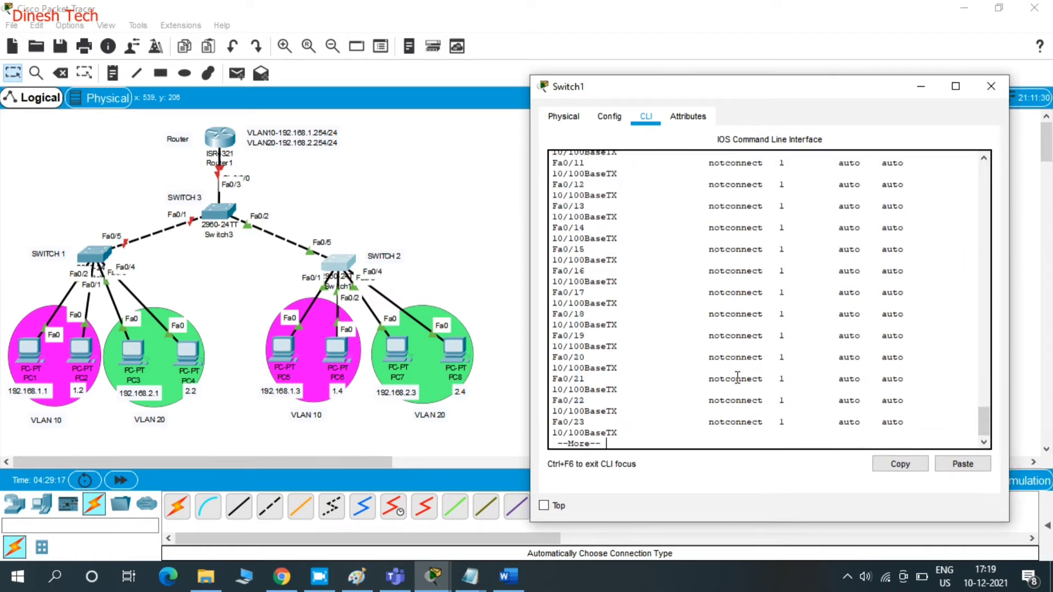
{"action": "key", "text": "Return"}
{"action": "key", "text": "Return"}
{"action": "key", "text": "Return"}
{"action": "key", "text": "Return"}
{"action": "key", "text": "Return"}
{"action": "key", "text": "Return"}
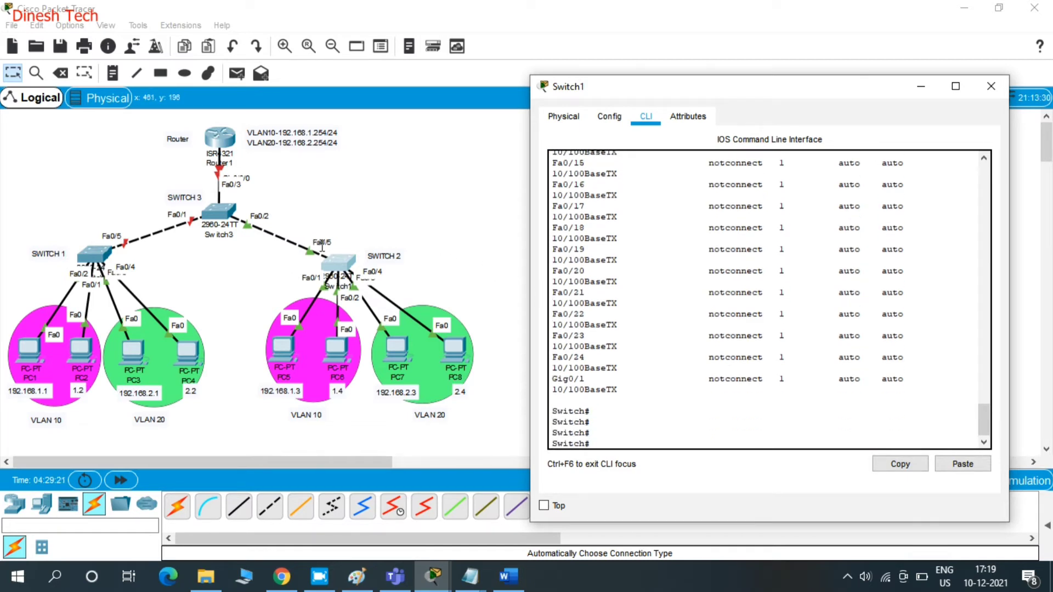
Step: Enter global configuration mode on Switch 2 with conf t and select interface fa0/5
{"action": "left_click", "coordinate": [630, 432]}
{"action": "type", "text": "conf t"}
{"action": "key", "text": "Return"}
{"action": "key", "text": "Return"}
{"action": "type", "text": "int fa"}
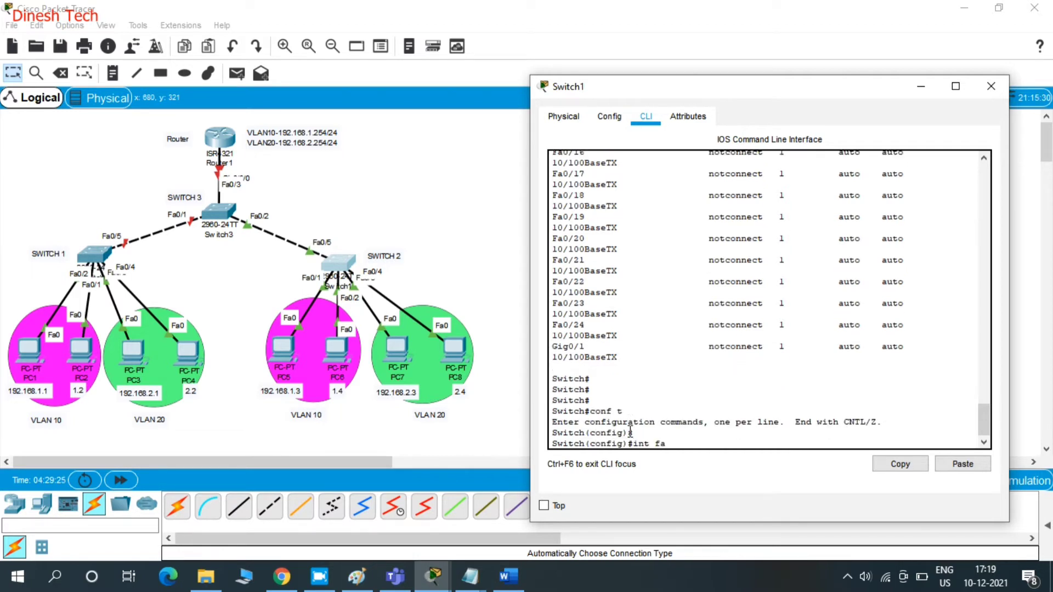
{"action": "type", "text": "0/5"}
{"action": "key", "text": "Return"}
{"action": "key", "text": "Return"}
Step: Make Switch 2's fa0/5 a trunk with switchport mode trunk and leave configuration mode with end
{"action": "type", "text": "swi"}
{"action": "key", "text": "Tab"}
{"action": "type", "text": "m"}
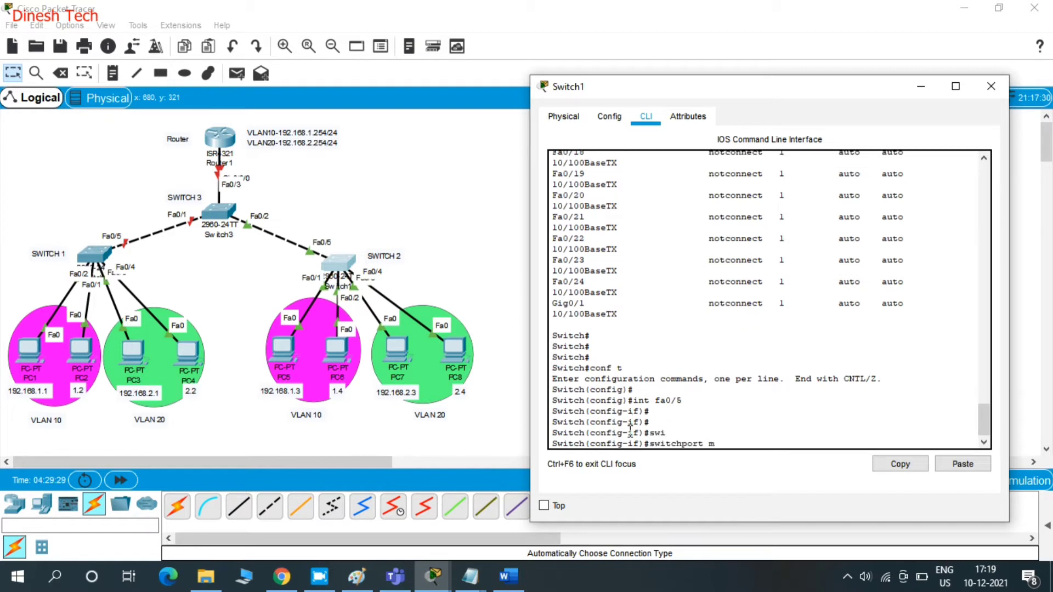
{"action": "key", "text": "Tab"}
{"action": "type", "text": "tr"}
{"action": "key", "text": "Tab"}
{"action": "key", "text": "Return"}
{"action": "key", "text": "Return"}
{"action": "key", "text": "Return"}
{"action": "key", "text": "Return"}
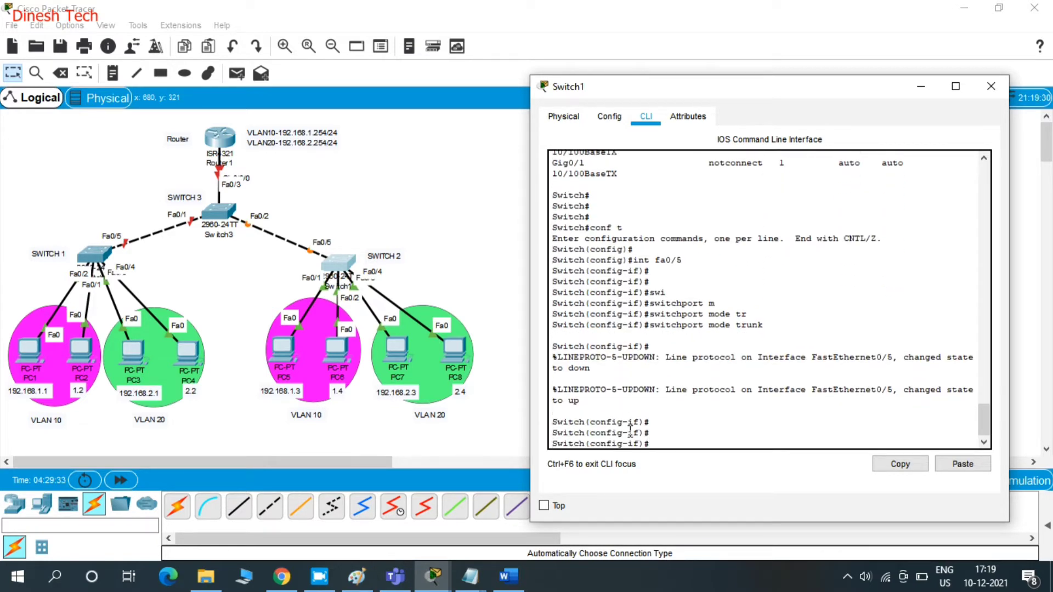
{"action": "type", "text": "end"}
{"action": "key", "text": "Return"}
{"action": "key", "text": "Return"}
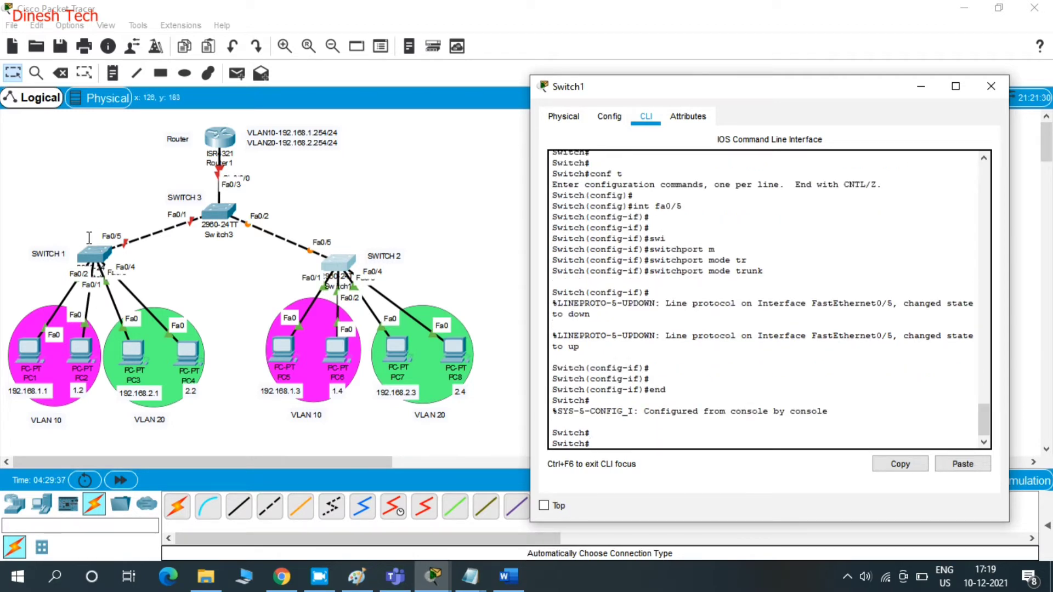
Step: Move Switch 2's CLI window aside, bring Switch 1's CLI to the front and finish its paged listing
{"action": "mouse_move", "coordinate": [442, 582]}
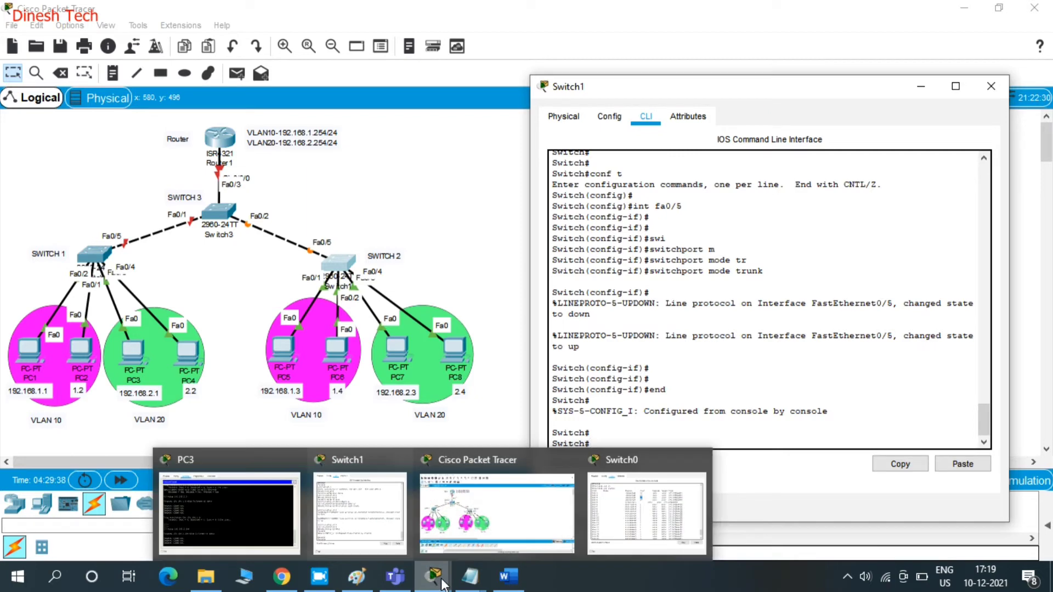
{"action": "mouse_move", "coordinate": [609, 501]}
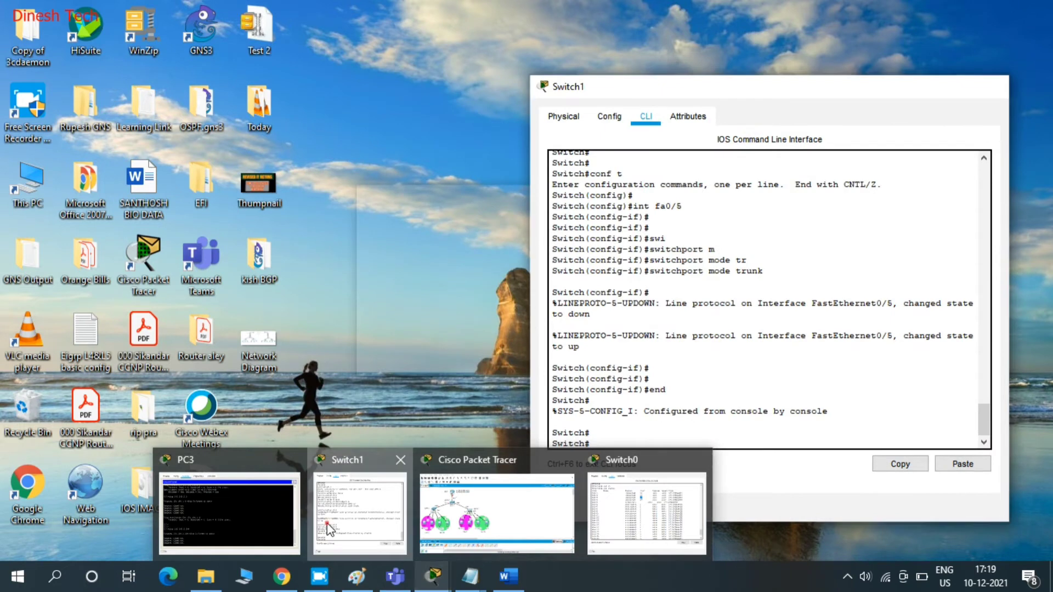
{"action": "left_click", "coordinate": [360, 512]}
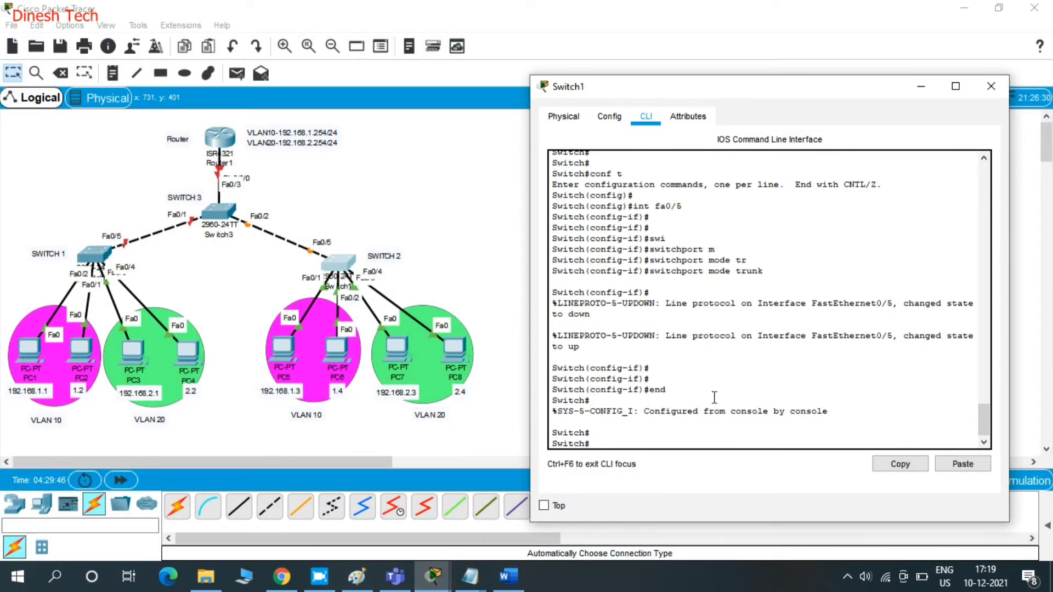
{"action": "left_click", "coordinate": [695, 430]}
{"action": "key", "text": "Return"}
{"action": "key", "text": "Return"}
{"action": "key", "text": "Return"}
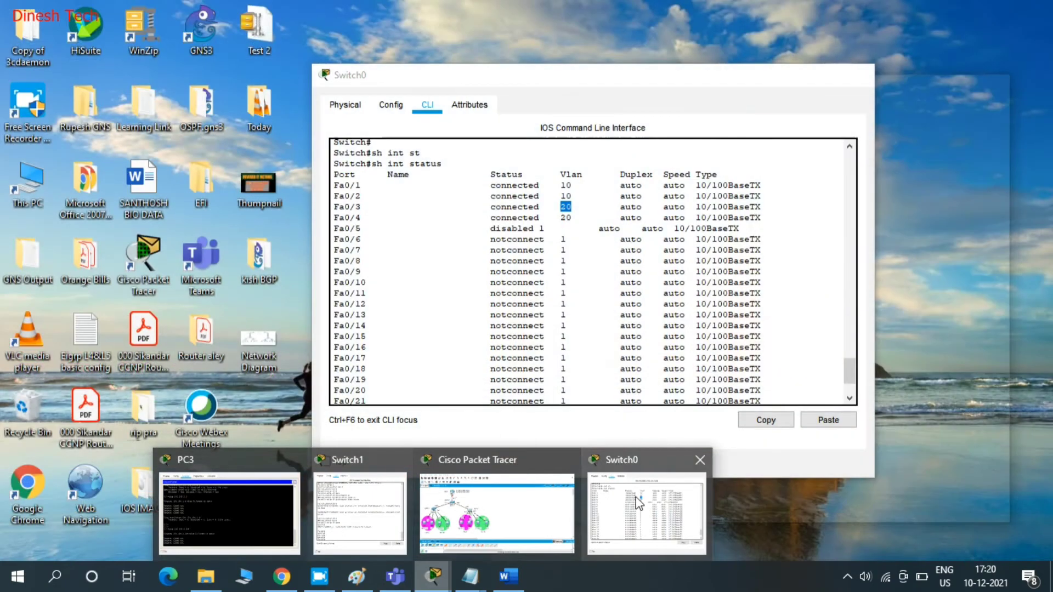
{"action": "left_click", "coordinate": [636, 496]}
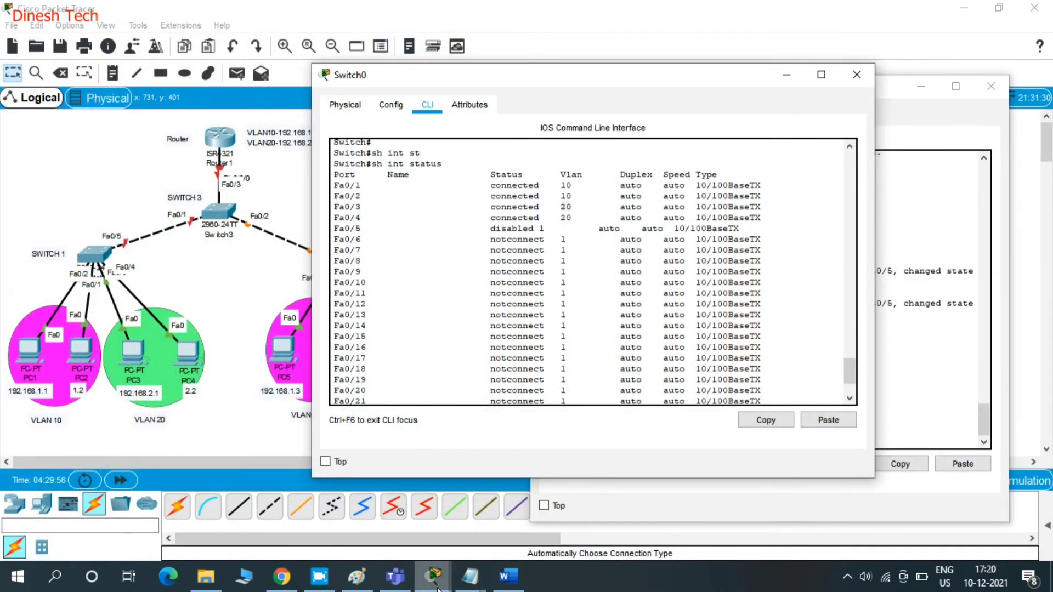
{"action": "mouse_move", "coordinate": [437, 585]}
{"action": "left_click", "coordinate": [636, 497]}
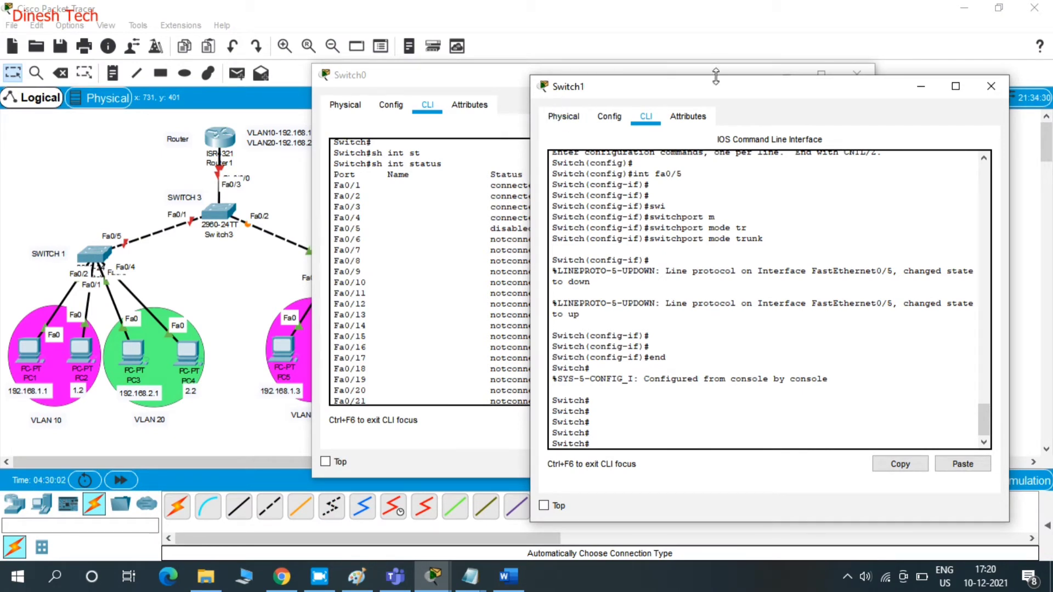
{"action": "left_click_drag", "start_coordinate": [710, 95], "coordinate": [764, 73]}
{"action": "left_click", "coordinate": [374, 381]}
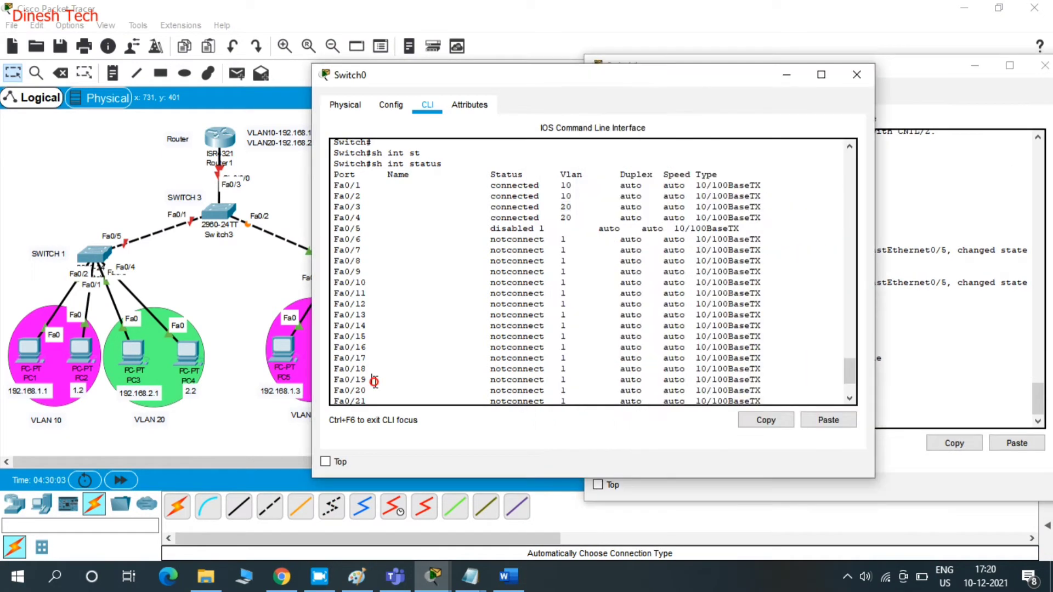
{"action": "key", "text": "Return"}
{"action": "key", "text": "Return"}
{"action": "key", "text": "Return"}
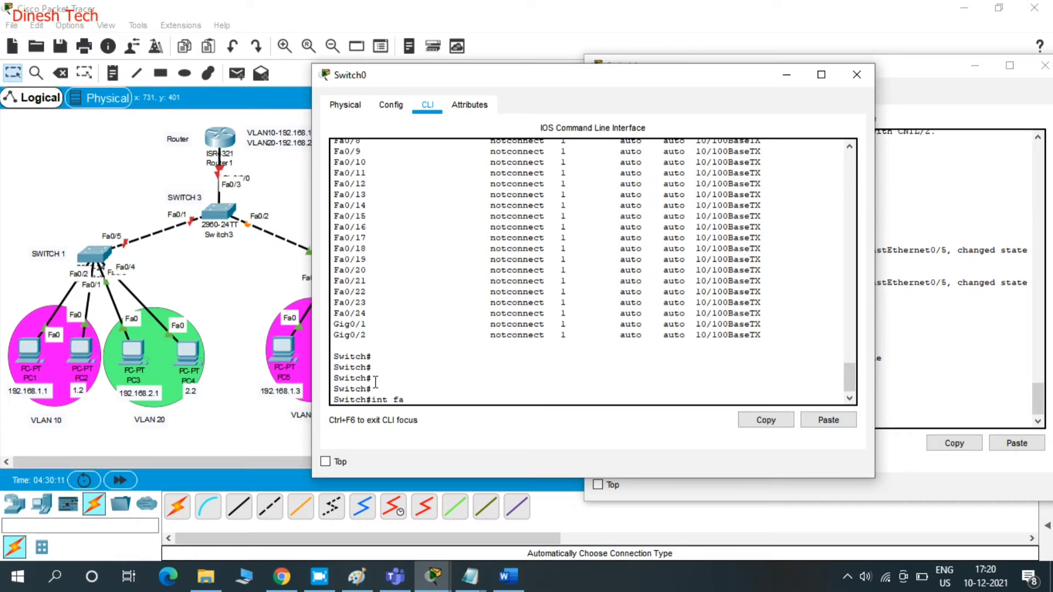
Step: Try to run int fa0/5 and conf y from Switch 1's privileged prompt
{"action": "type", "text": "0/5"}
{"action": "key", "text": "Return"}
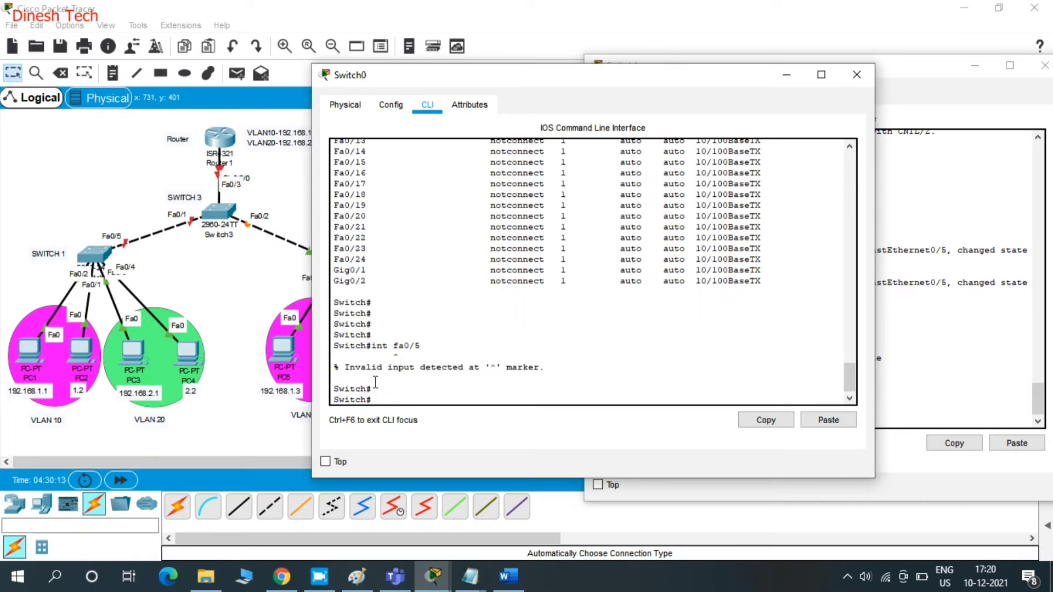
{"action": "type", "text": "conf y"}
{"action": "key", "text": "Return"}
{"action": "key", "text": "Return"}
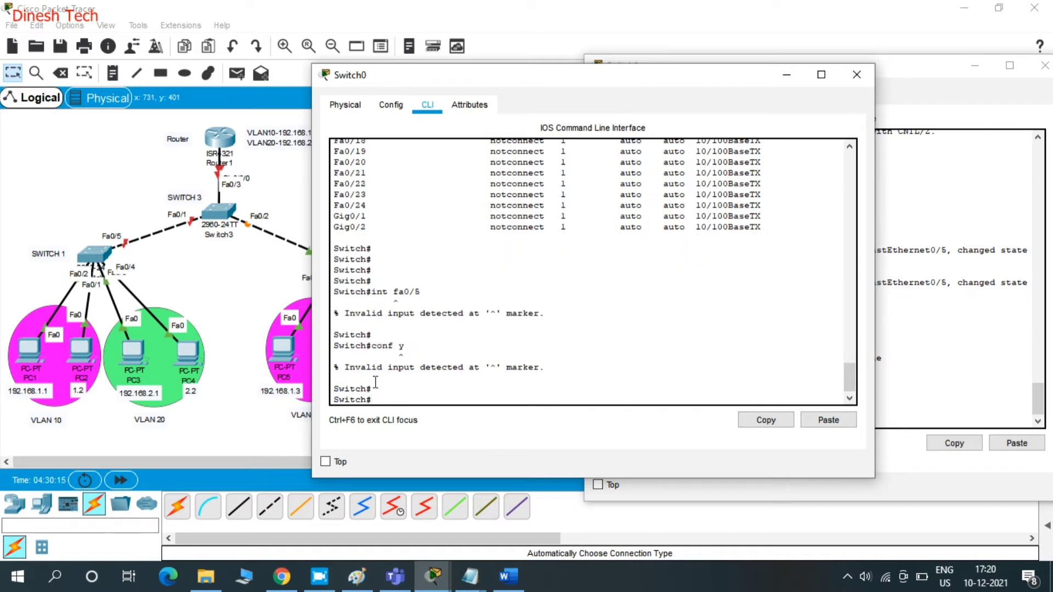
Step: Enter global configuration mode on Switch 1 with conf t and select interface fa0/5
{"action": "key", "text": "Up"}
{"action": "key", "text": "Return"}
{"action": "key", "text": "Return"}
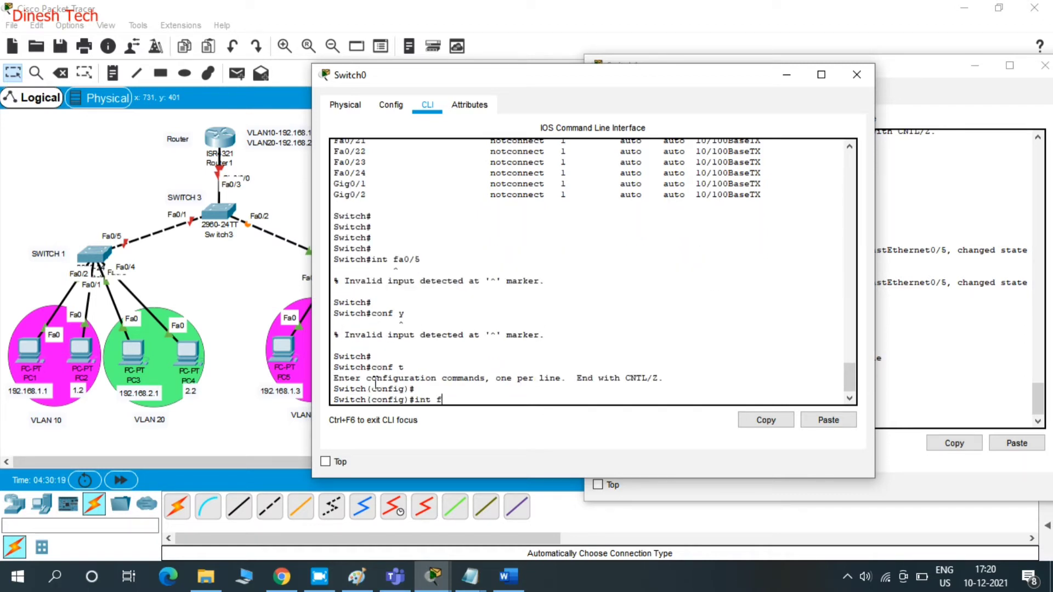
{"action": "type", "text": "int fa0/5"}
{"action": "key", "text": "Return"}
{"action": "key", "text": "Return"}
Step: Make Switch 1's fa0/5 a trunk port with switchport mode trunk
{"action": "type", "text": "swi"}
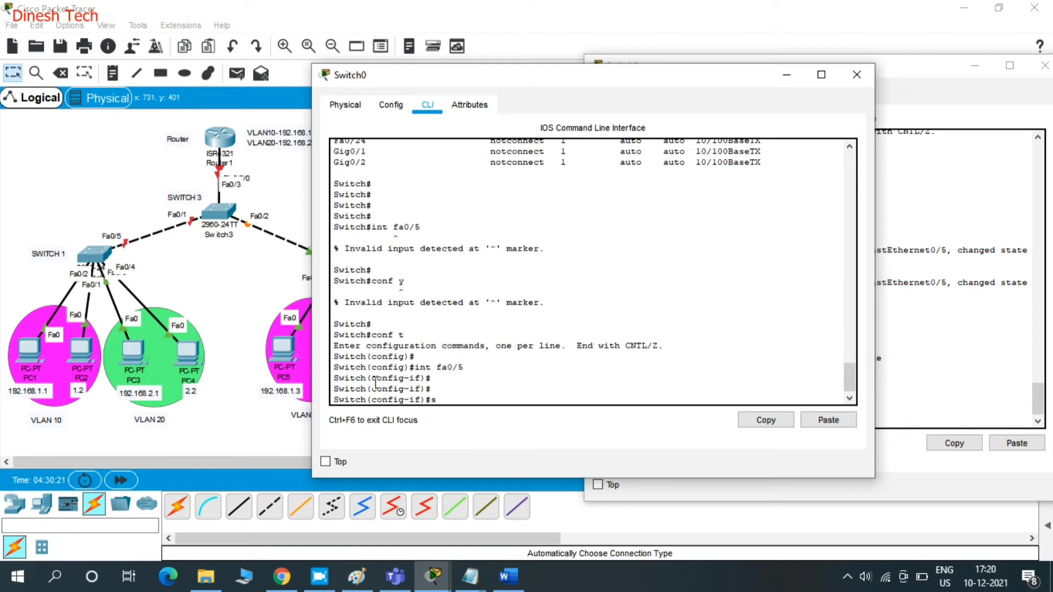
{"action": "key", "text": "Tab"}
{"action": "type", "text": "m"}
{"action": "key", "text": "Tab"}
{"action": "type", "text": "t"}
{"action": "key", "text": "Tab"}
{"action": "key", "text": "Return"}
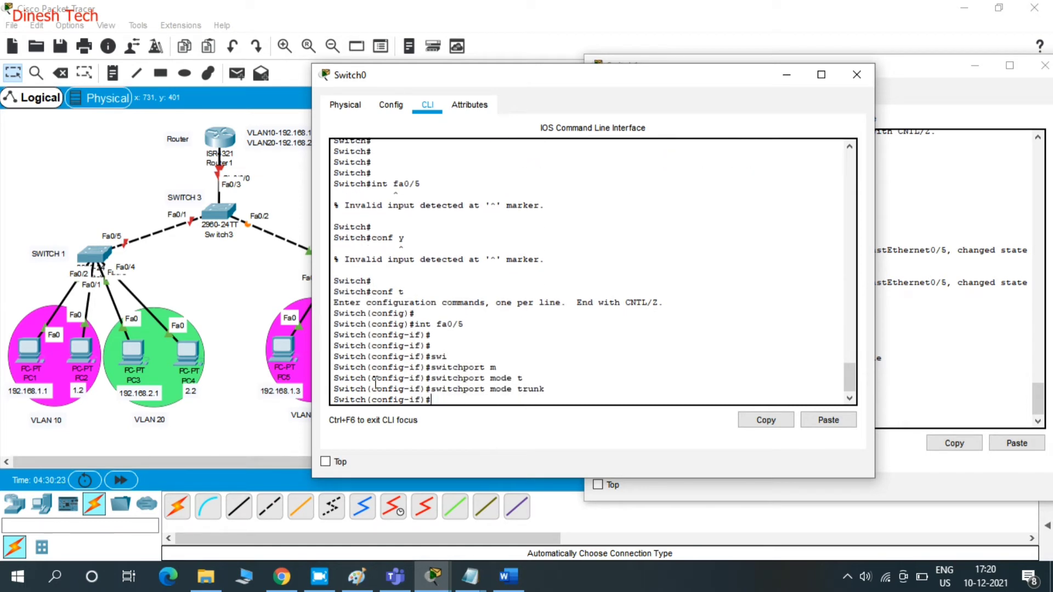
{"action": "key", "text": "Return"}
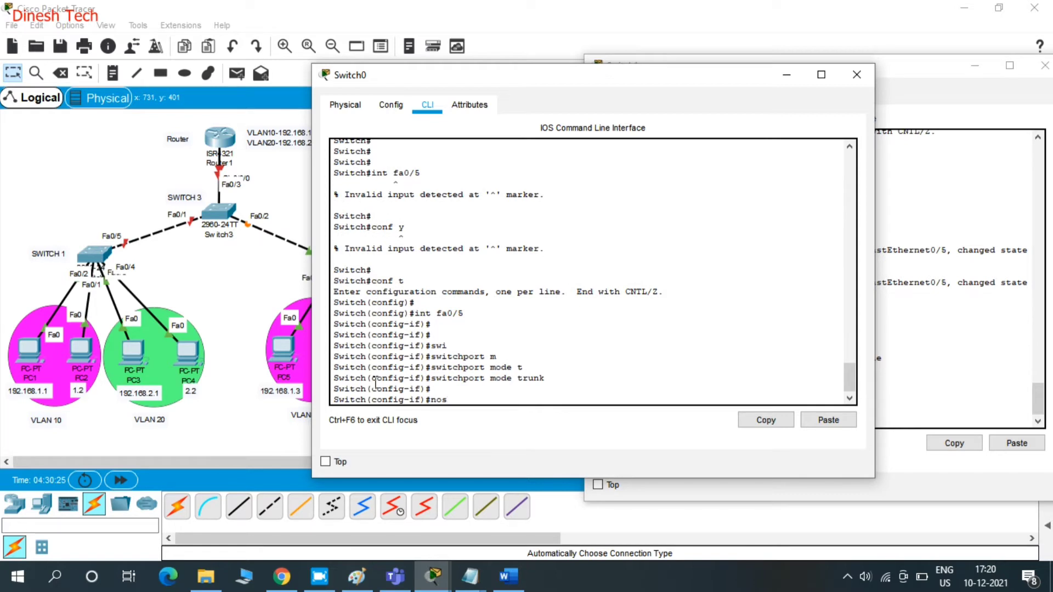
Step: Enable Switch 1's fa0/5 with no sh and leave configuration mode with end
{"action": "type", "text": "no sh"}
{"action": "key", "text": "Return"}
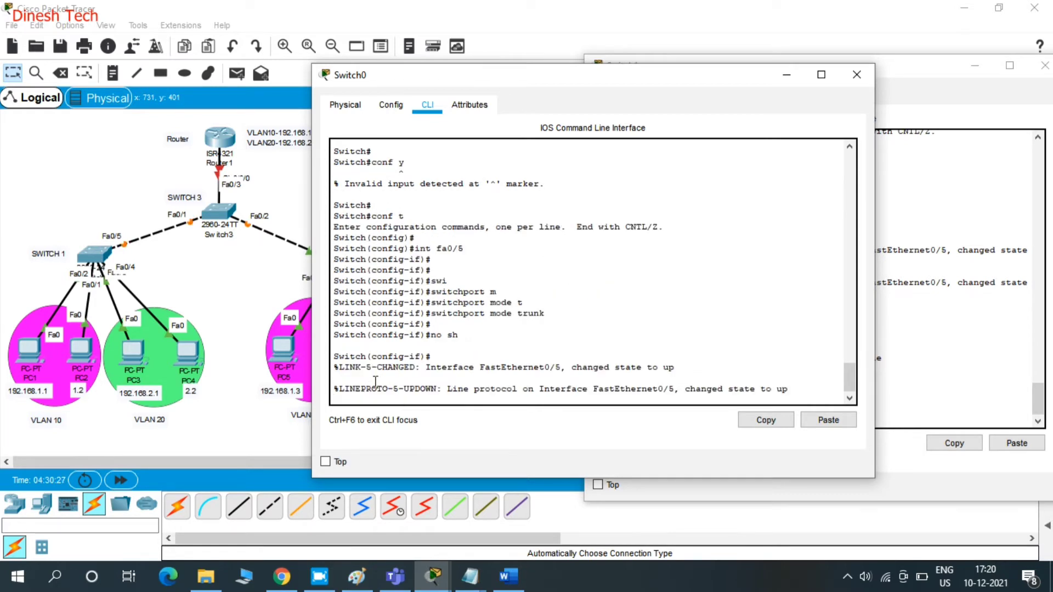
{"action": "key", "text": "Return"}
{"action": "key", "text": "Return"}
{"action": "key", "text": "Return"}
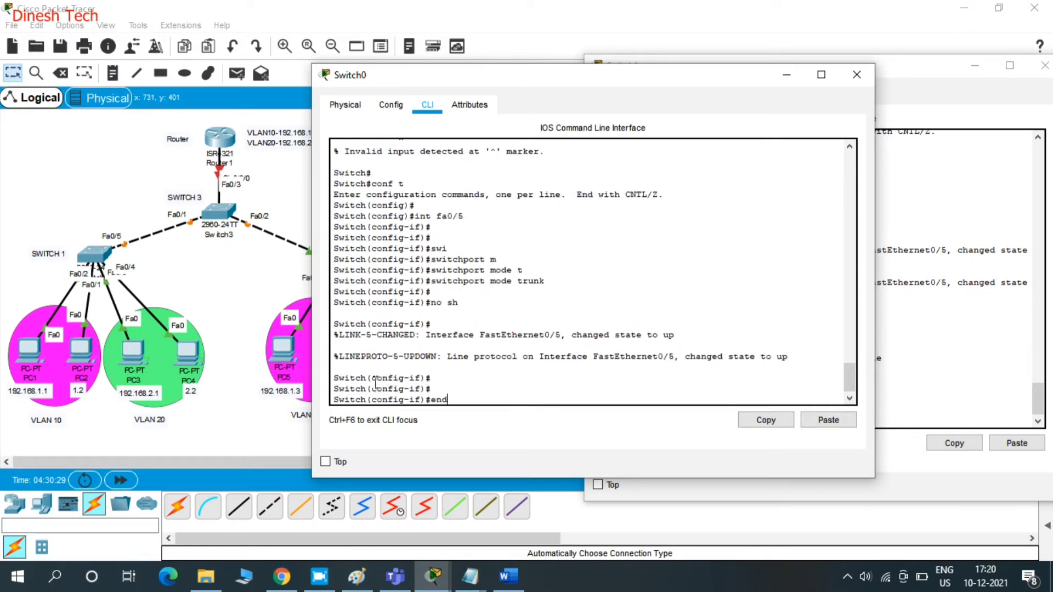
{"action": "type", "text": "end"}
{"action": "key", "text": "Return"}
Step: Close the Switch 1 and Switch 2 windows and open Switch 3's CLI beside the topology
{"action": "left_click", "coordinate": [857, 77]}
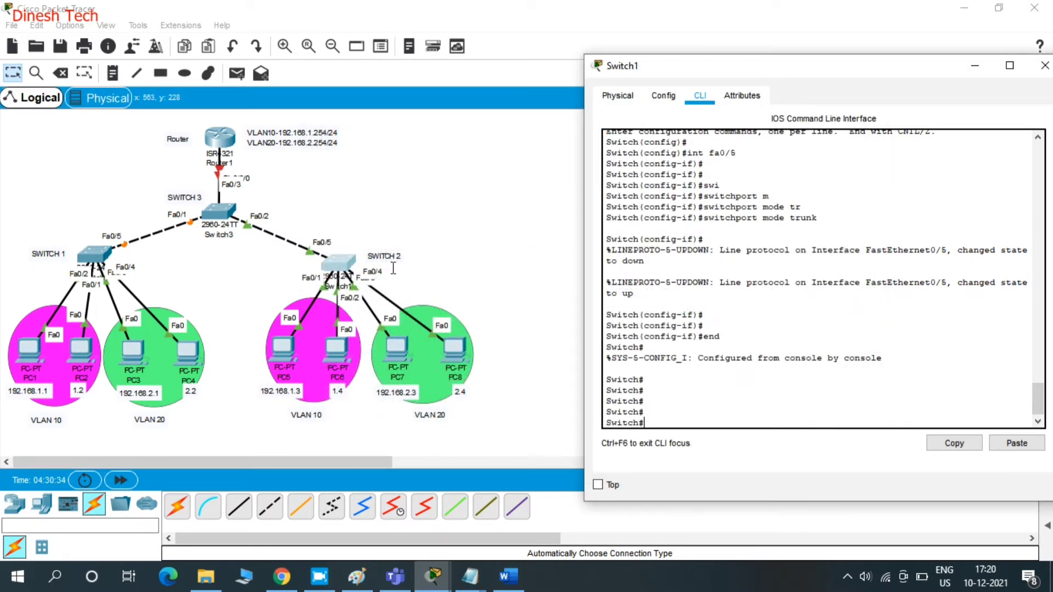
{"action": "left_click", "coordinate": [1044, 67]}
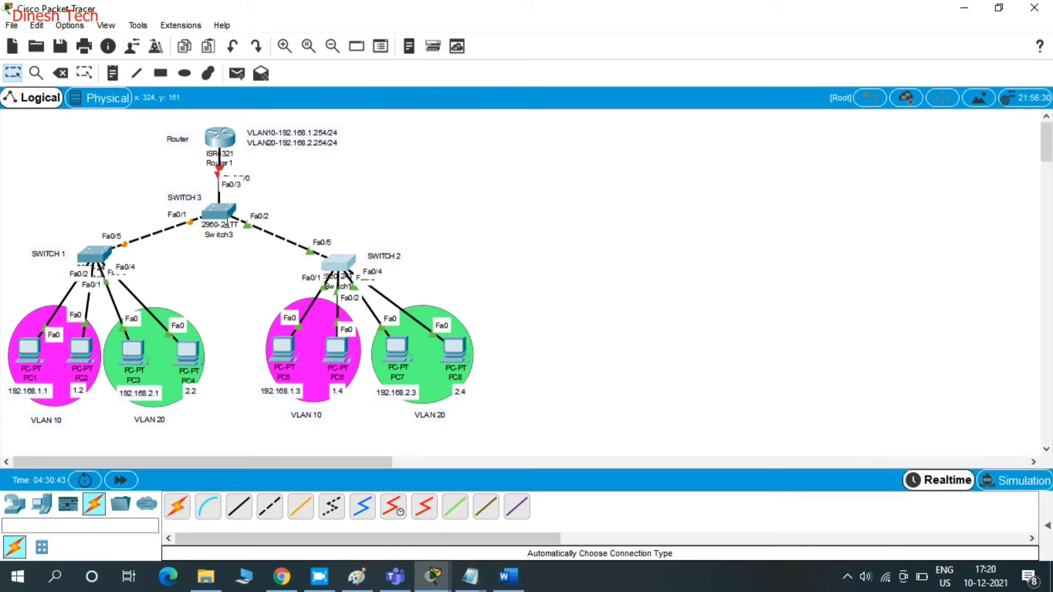
{"action": "mouse_move", "coordinate": [224, 210]}
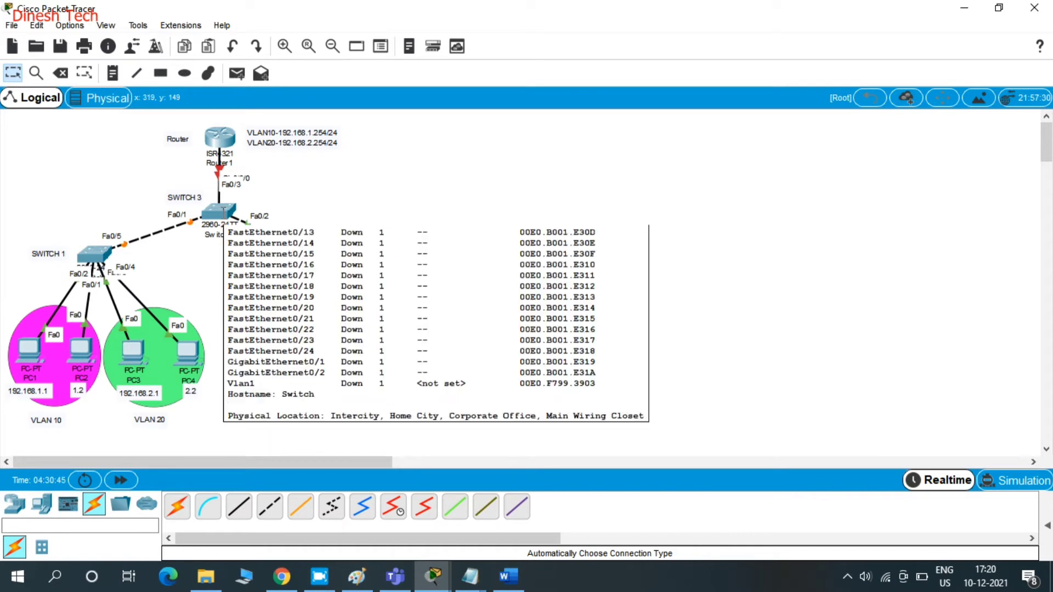
{"action": "left_click", "coordinate": [221, 211]}
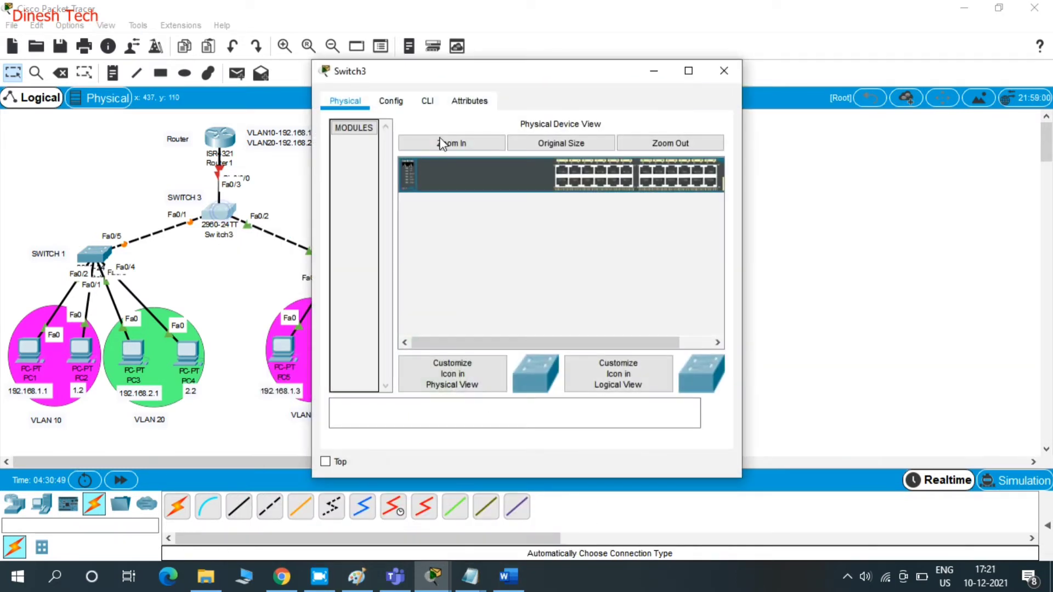
{"action": "left_click", "coordinate": [427, 101]}
{"action": "left_click_drag", "start_coordinate": [433, 85], "coordinate": [594, 77]}
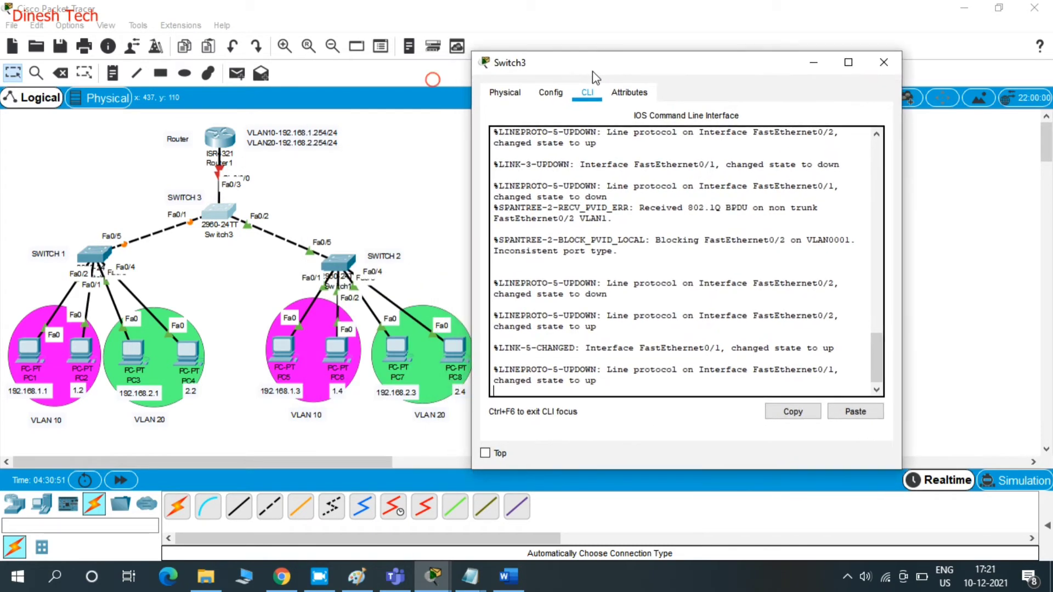
Step: Enter privileged mode with en and global configuration mode with conf t on Switch 3
{"action": "key", "text": "Return"}
{"action": "key", "text": "Return"}
{"action": "key", "text": "Return"}
{"action": "key", "text": "Return"}
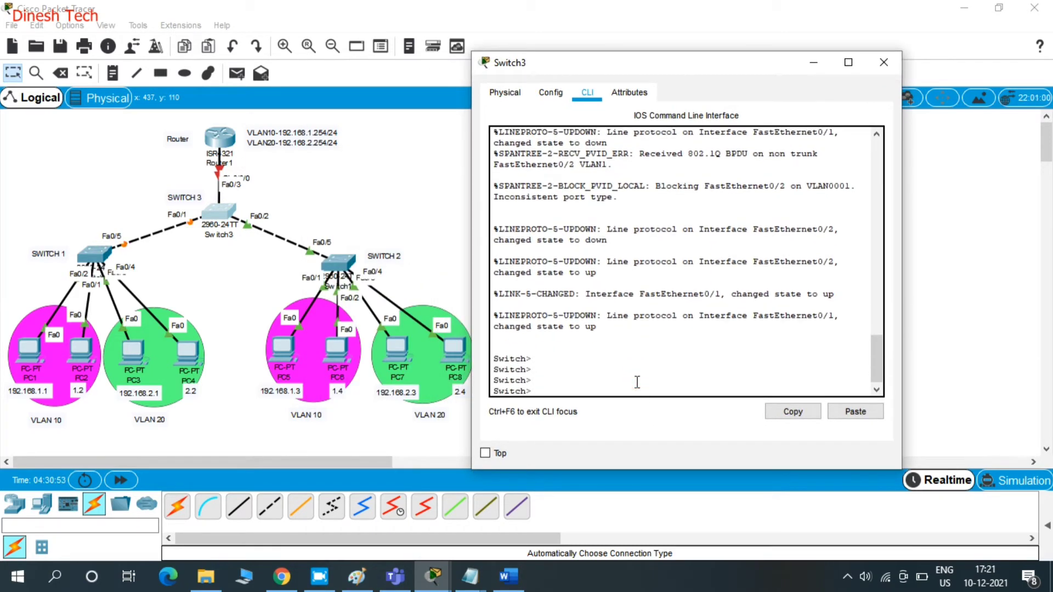
{"action": "type", "text": "en"}
{"action": "key", "text": "Return"}
{"action": "key", "text": "Return"}
{"action": "key", "text": "Return"}
{"action": "type", "text": "onf t"}
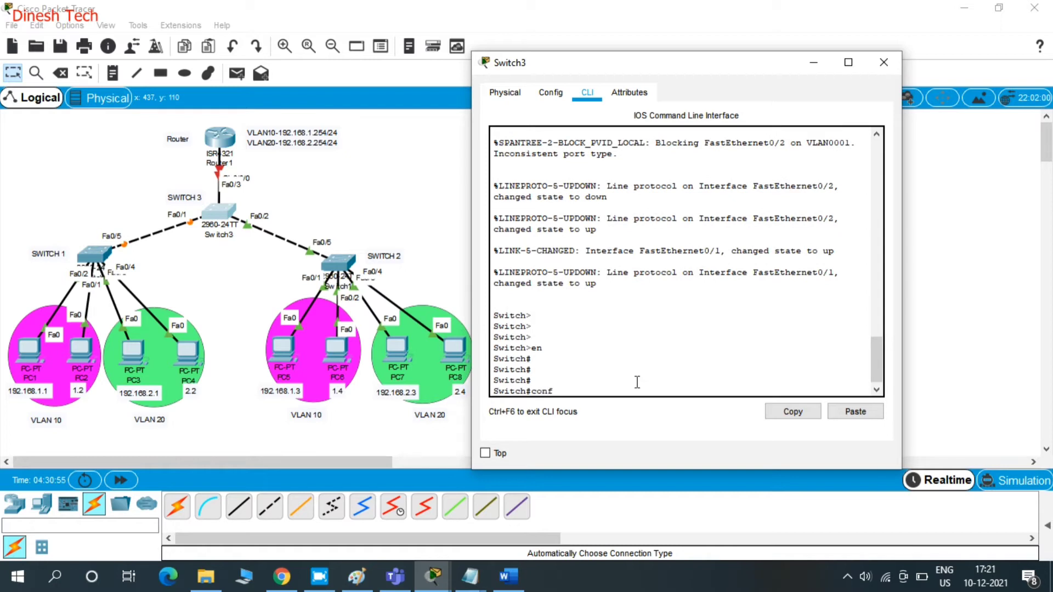
{"action": "key", "text": "Return"}
{"action": "key", "text": "Return"}
{"action": "key", "text": "Return"}
{"action": "key", "text": "Return"}
{"action": "key", "text": "Return"}
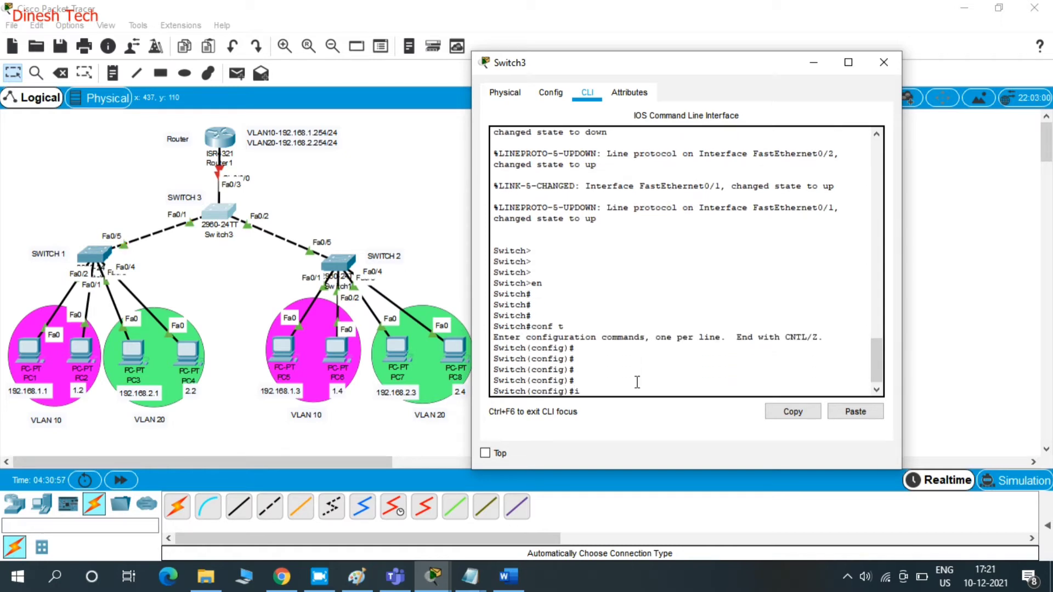
Step: Select the interface range fa0/1-fa0/3 on Switch 3 with int range
{"action": "type", "text": "int"}
{"action": "type", "text": " fa0/1"}
{"action": "key", "text": "BackSpace"}
{"action": "key", "text": "BackSpace"}
{"action": "key", "text": "BackSpace"}
{"action": "type", "text": "range fa0/1-fa0/3"}
{"action": "key", "text": "Return"}
{"action": "key", "text": "Return"}
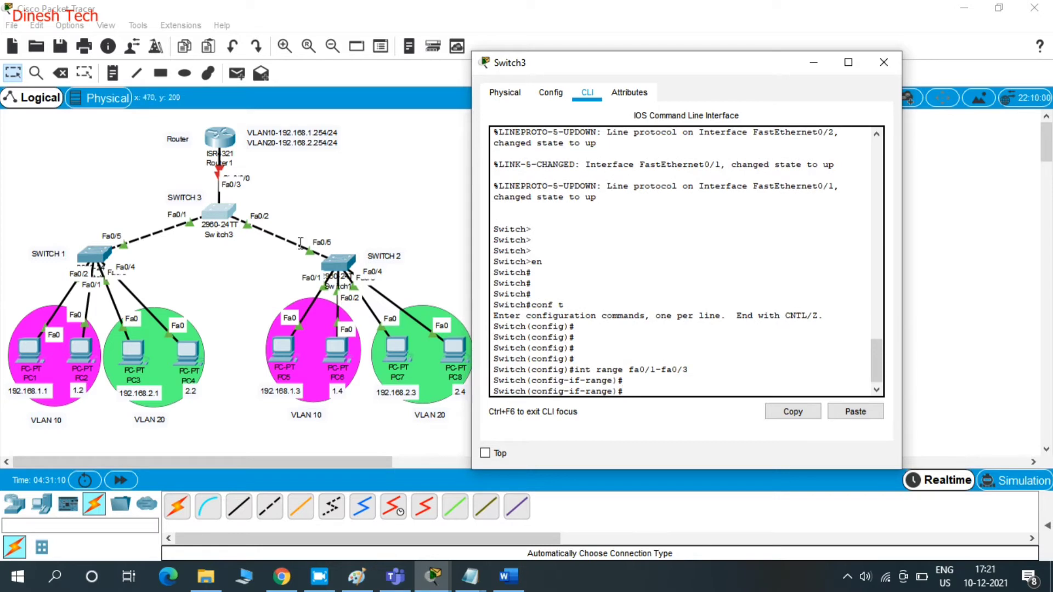
Step: Enable Switch 3's interfaces fa0/1-fa0/3 with no sh
{"action": "type", "text": "no sh"}
{"action": "key", "text": "Return"}
{"action": "key", "text": "Return"}
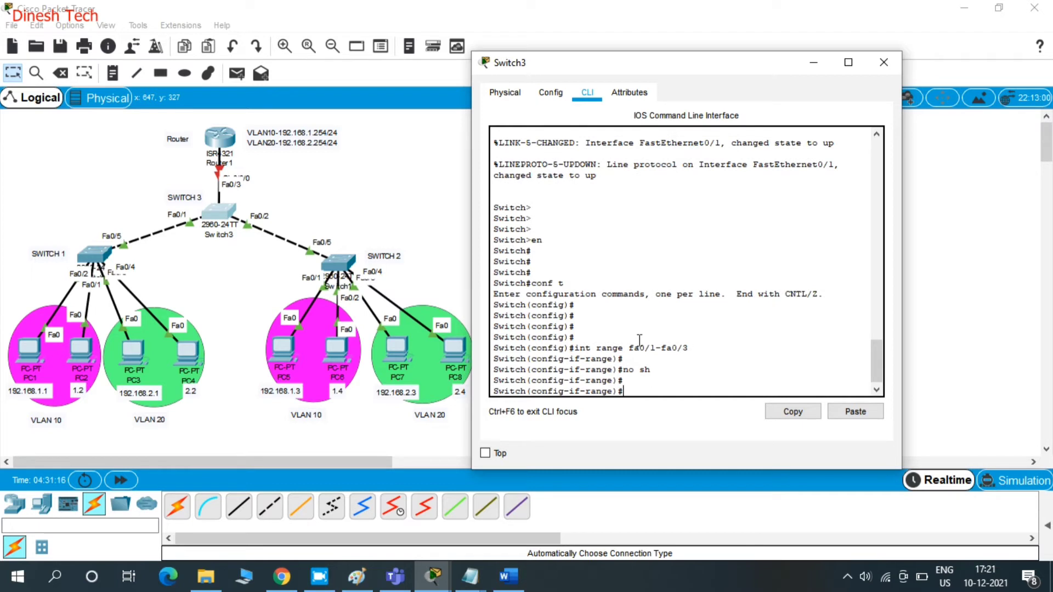
Step: Set Switch 3's fa0/1-fa0/3 range to trunk with switchport mode trunk and leave configuration mode with end
{"action": "type", "text": "sw"}
{"action": "key", "text": "Tab"}
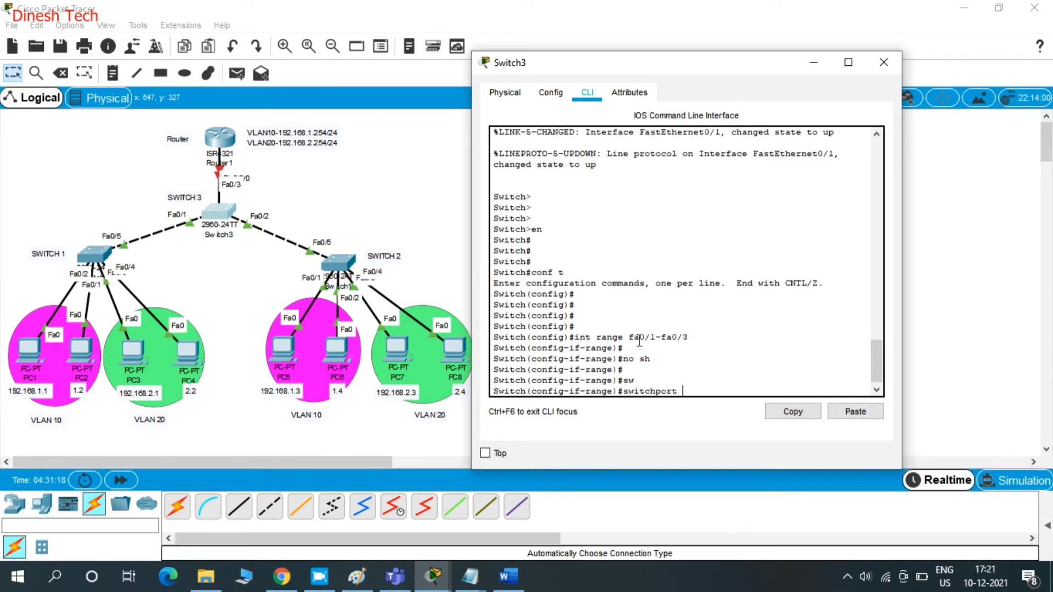
{"action": "type", "text": "m"}
{"action": "key", "text": "Tab"}
{"action": "type", "text": "tr"}
{"action": "key", "text": "Tab"}
{"action": "key", "text": "Return"}
{"action": "key", "text": "Return"}
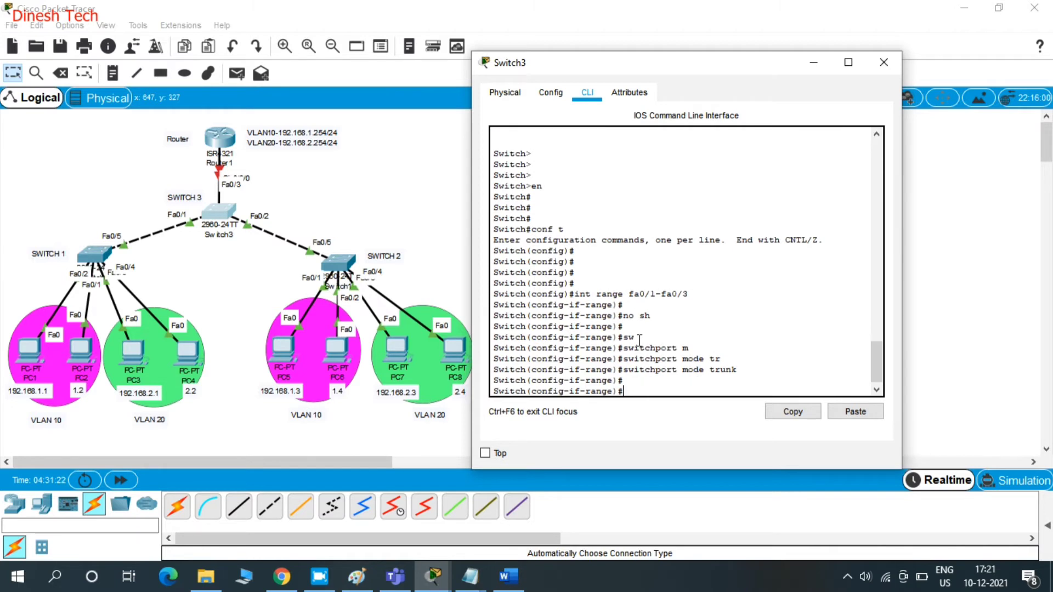
{"action": "type", "text": "end"}
{"action": "key", "text": "Return"}
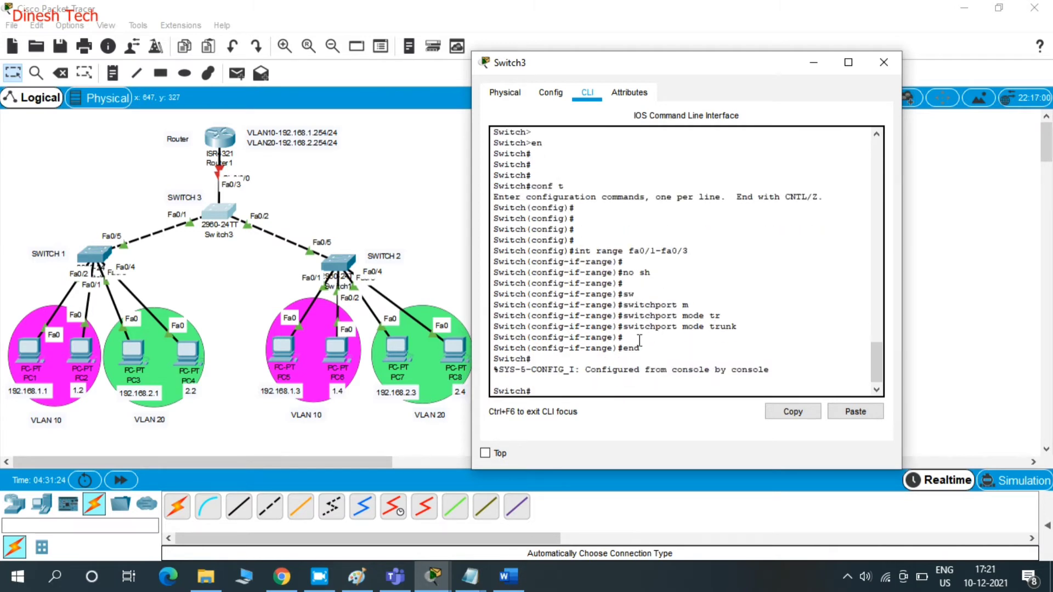
Step: Minimize the Switch 3 window and open the Command Prompt on PC1
{"action": "left_click", "coordinate": [811, 62]}
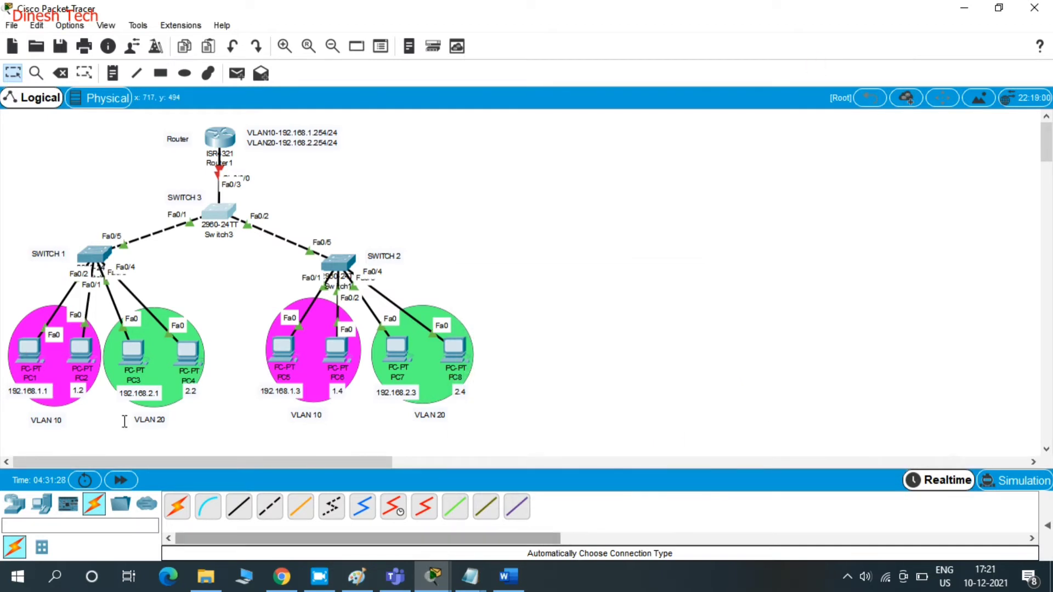
{"action": "left_click", "coordinate": [27, 354]}
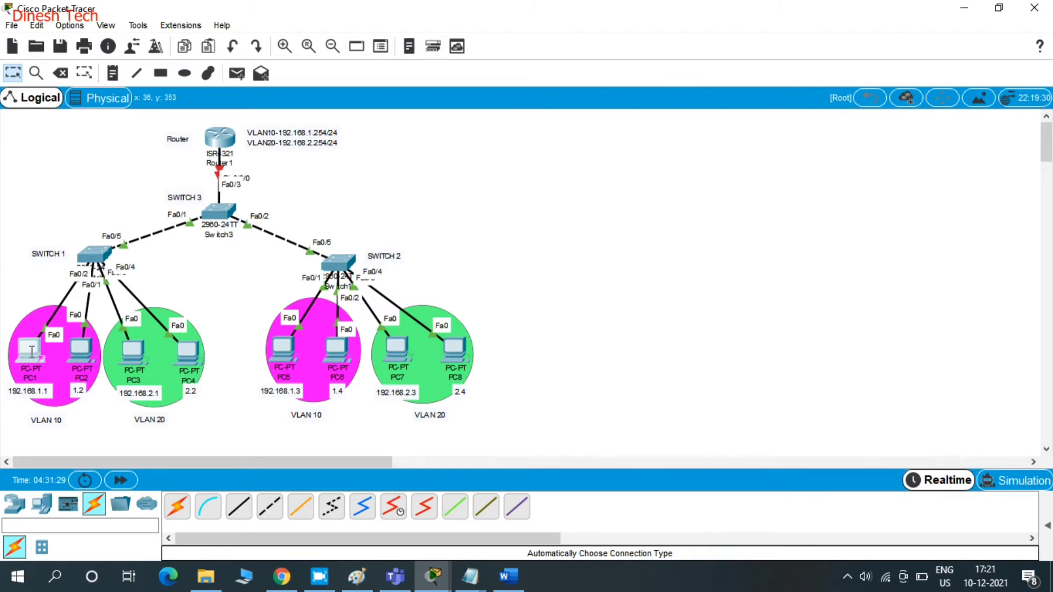
{"action": "left_click", "coordinate": [32, 351]}
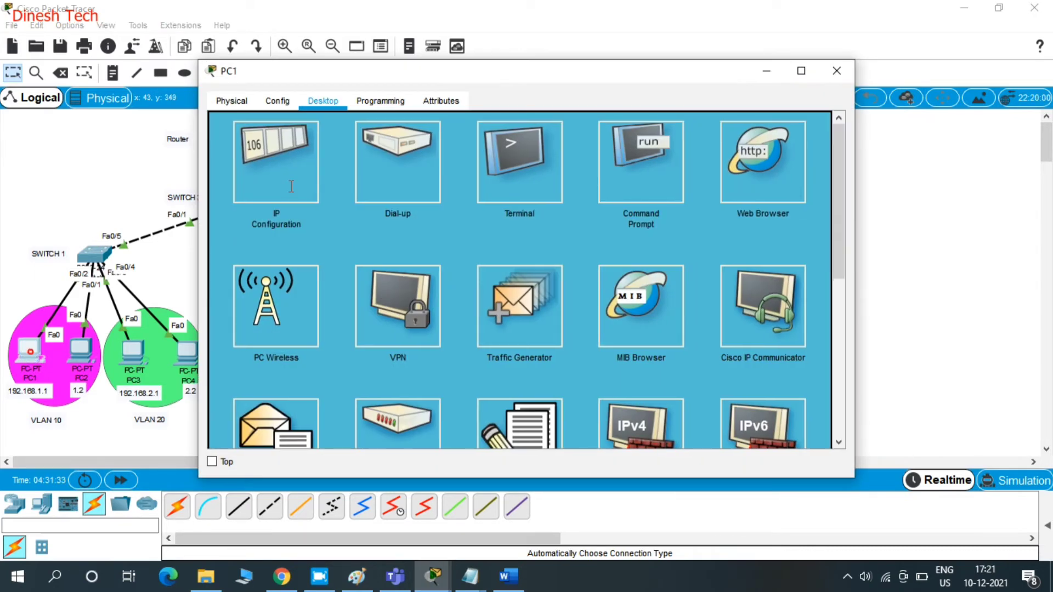
{"action": "left_click", "coordinate": [667, 189]}
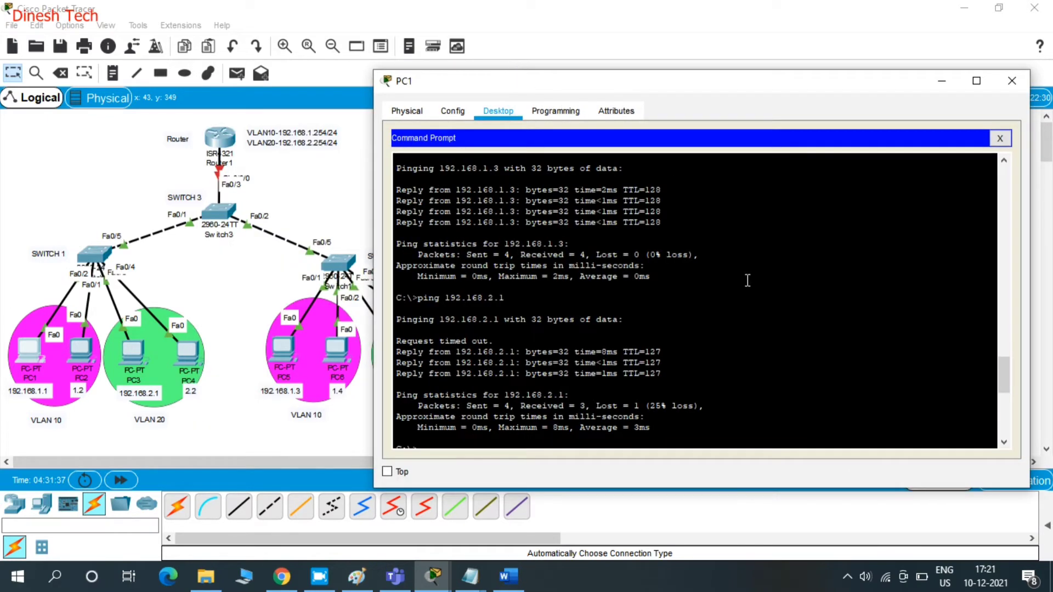
Step: Ping 192.168.1.3 from PC1 and interrupt the command
{"action": "key", "text": "Return"}
{"action": "type", "text": "ping"}
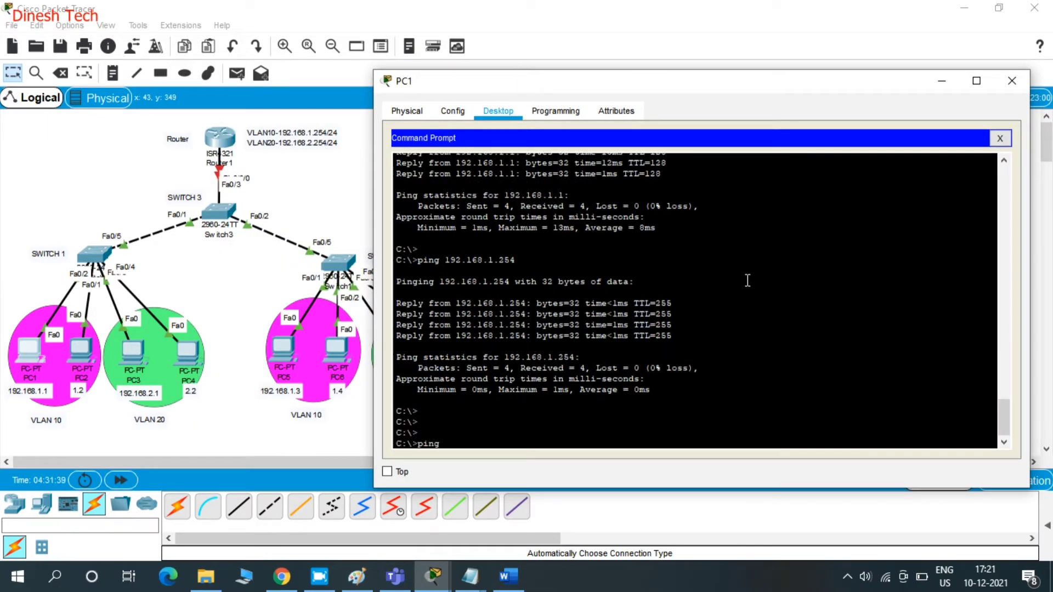
{"action": "type", "text": " 192.168.1.3"}
{"action": "key", "text": "Return"}
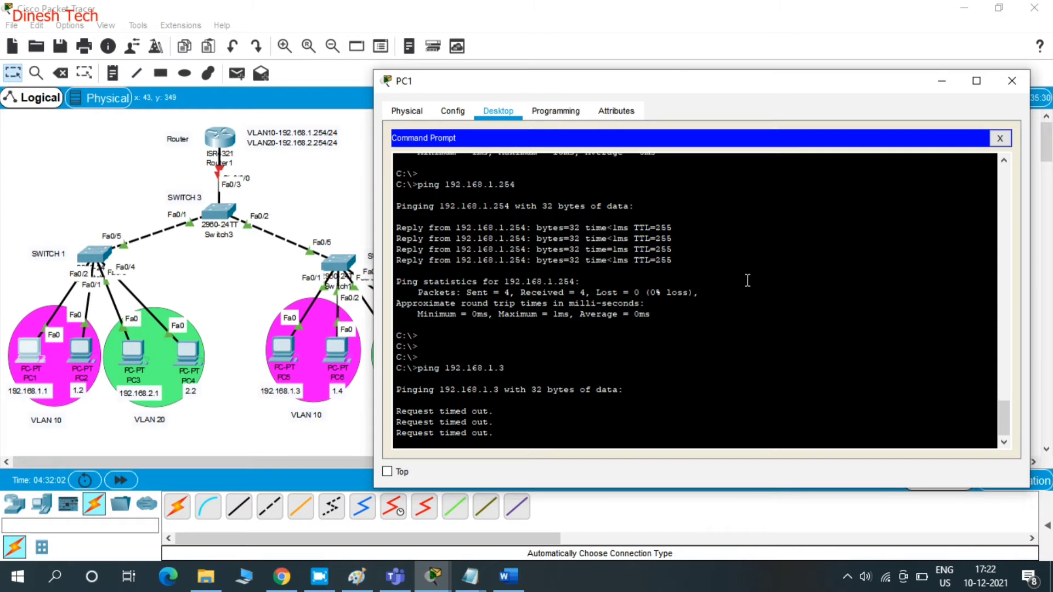
{"action": "key", "text": "ctrl+c"}
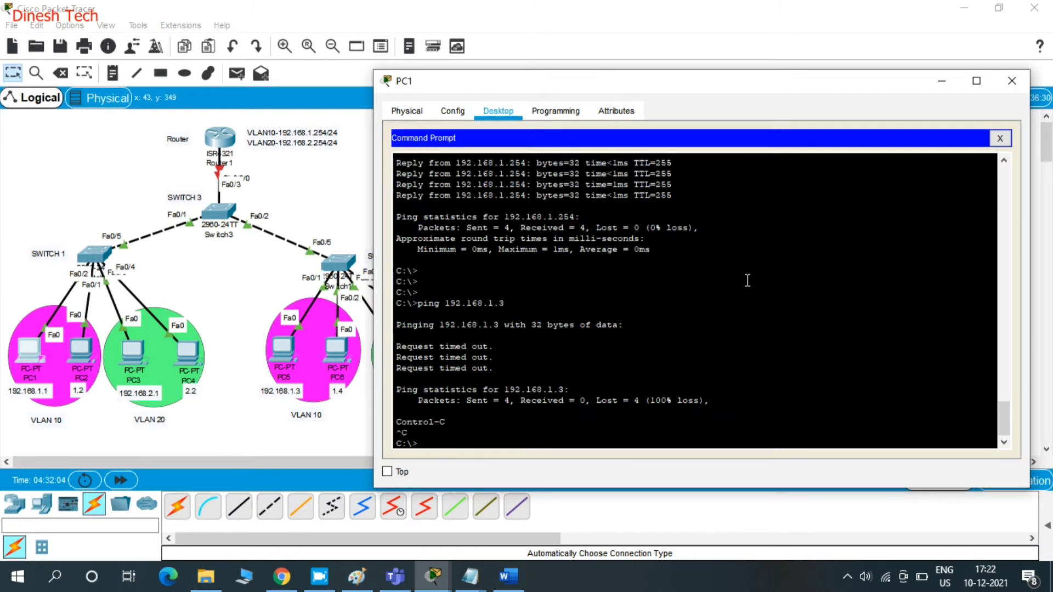
Step: Ping PC1's own address, 192.168.1.1, from its Command Prompt
{"action": "key", "text": "Return"}
{"action": "key", "text": "Return"}
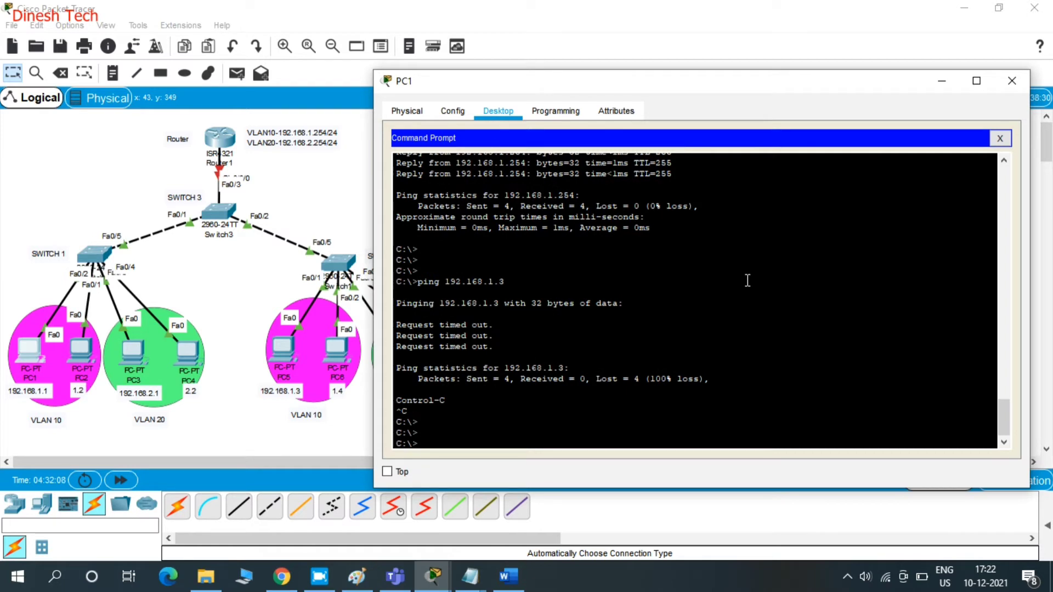
{"action": "type", "text": "ping 192.168.1.1"}
{"action": "key", "text": "Return"}
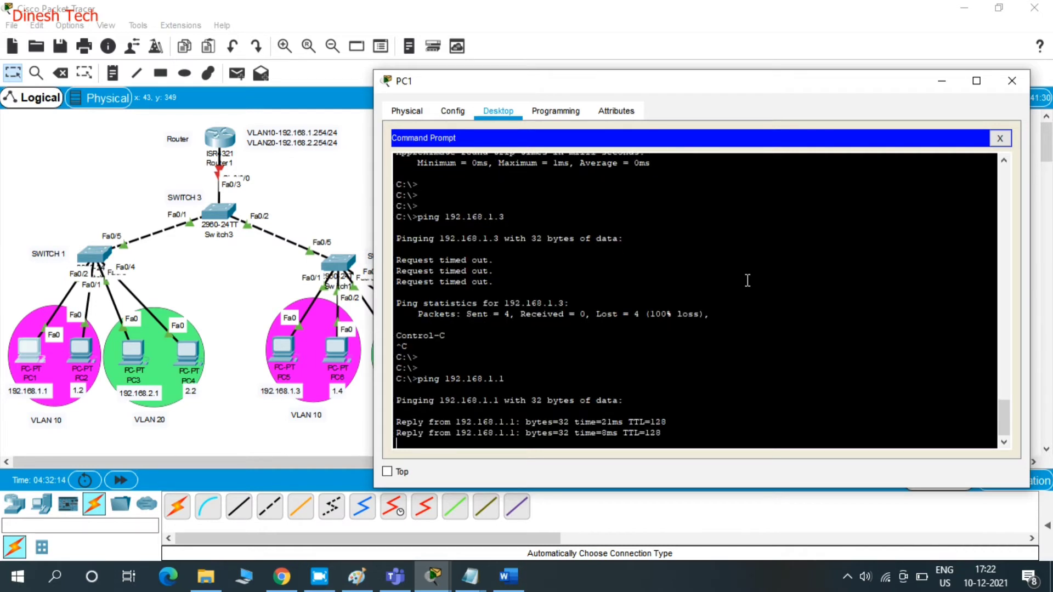
Step: Ping PC2 at 192.168.1.2 from PC1
{"action": "key", "text": "Up"}
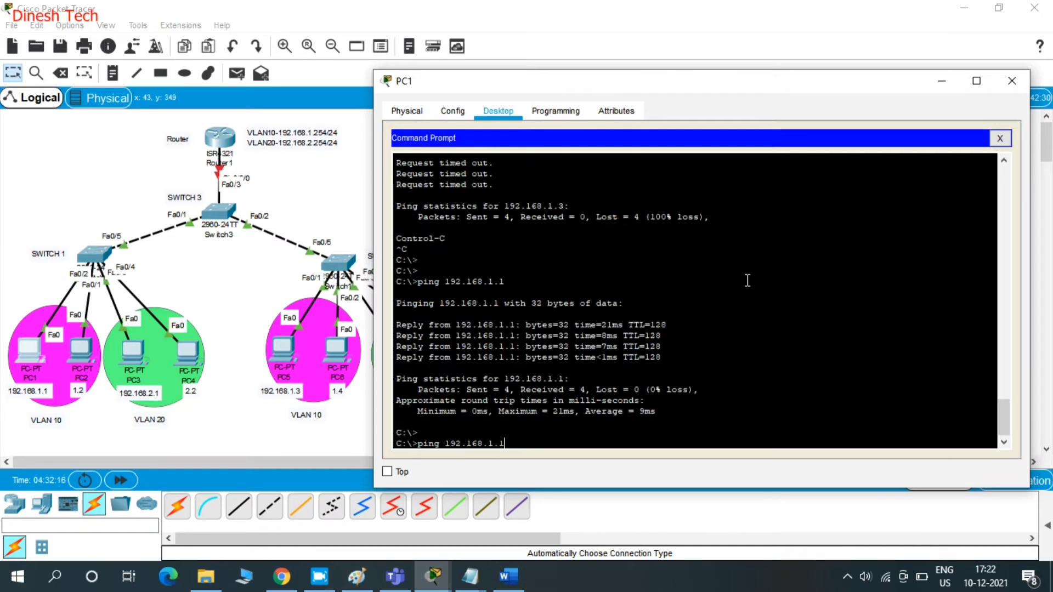
{"action": "key", "text": "BackSpace"}
{"action": "type", "text": "2"}
{"action": "key", "text": "Return"}
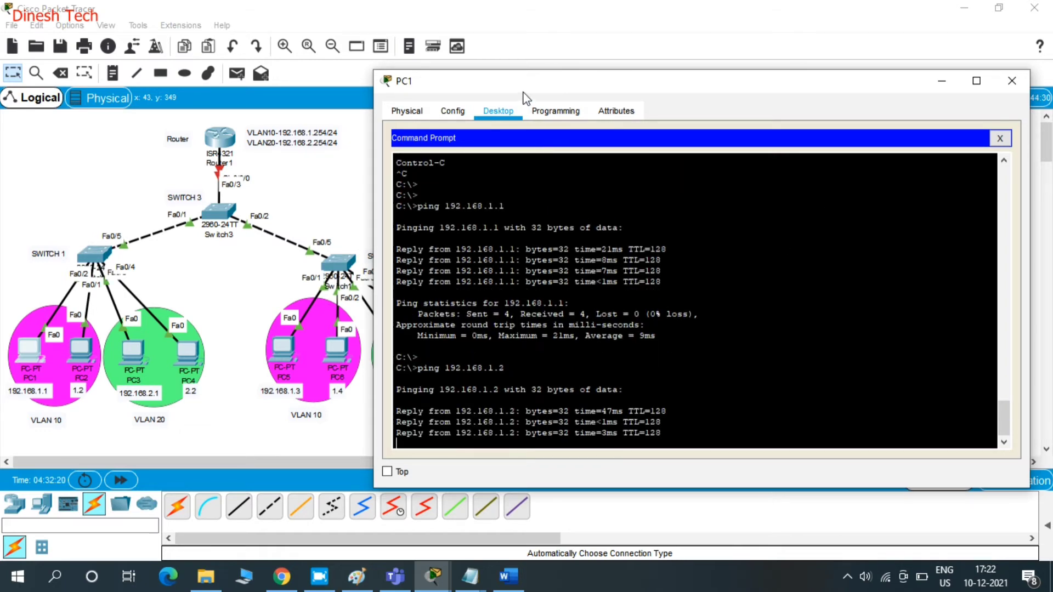
Step: Move the PC1 window clear of Switch 2 in the topology and ping 192.168.1.3 again
{"action": "left_click_drag", "start_coordinate": [523, 91], "coordinate": [569, 75]}
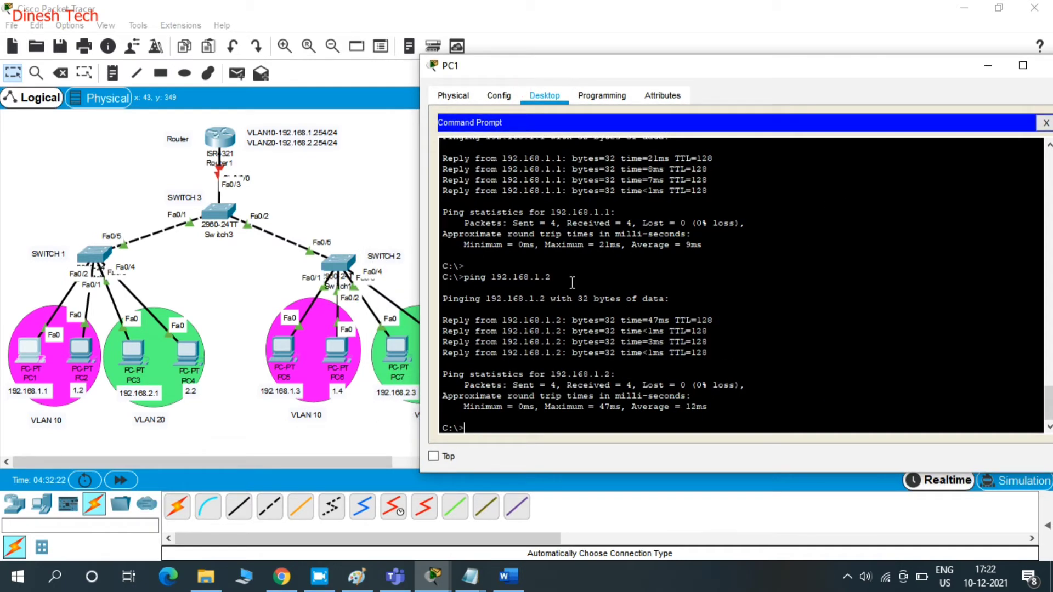
{"action": "key", "text": "Return"}
{"action": "key", "text": "Return"}
{"action": "key", "text": "Up"}
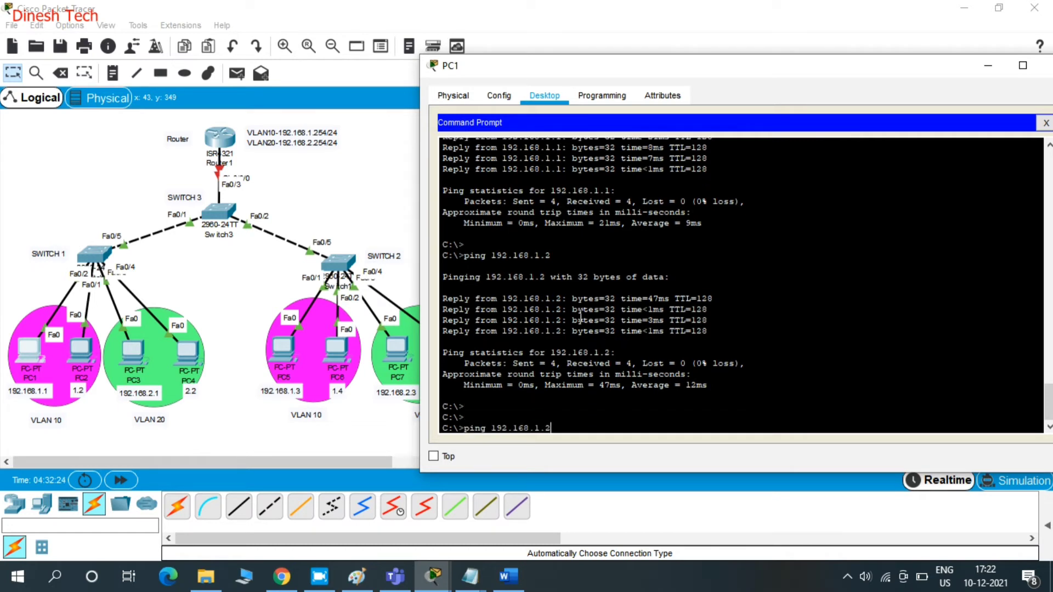
{"action": "key", "text": "BackSpace"}
{"action": "type", "text": "3"}
{"action": "key", "text": "Return"}
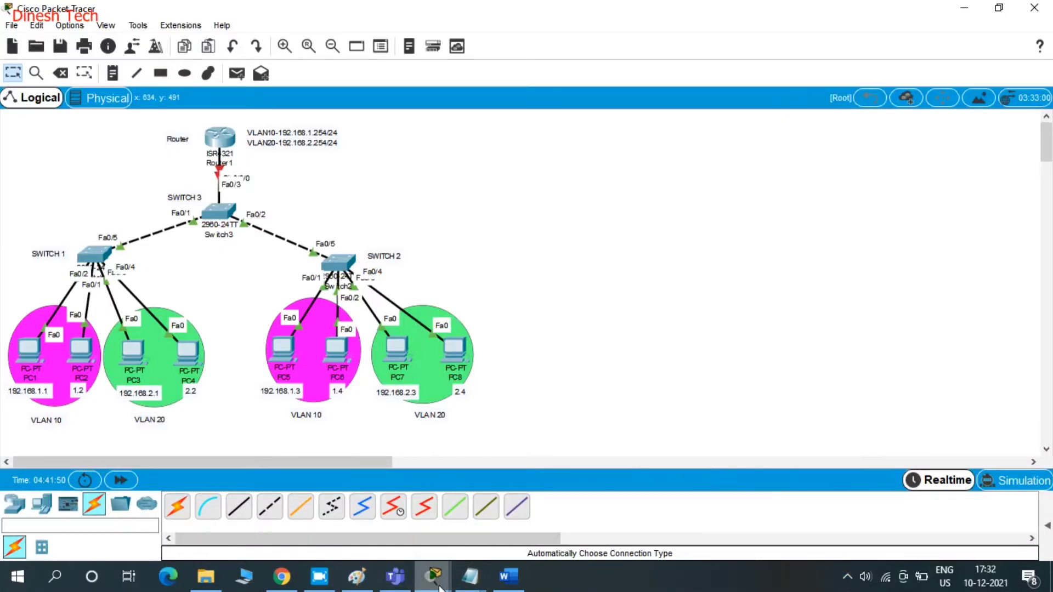
Step: Bring back PC1's Command Prompt, highlight the last 192.168.1.3 ping output, and repeat that ping
{"action": "mouse_move", "coordinate": [438, 587]}
{"action": "left_click", "coordinate": [273, 494]}
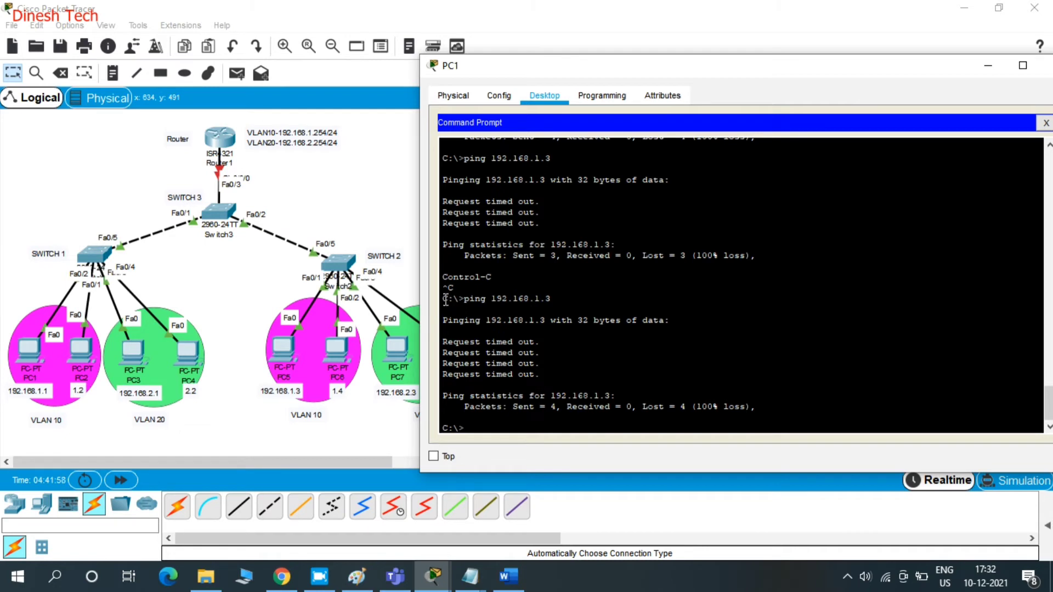
{"action": "left_click_drag", "start_coordinate": [445, 299], "coordinate": [774, 384]}
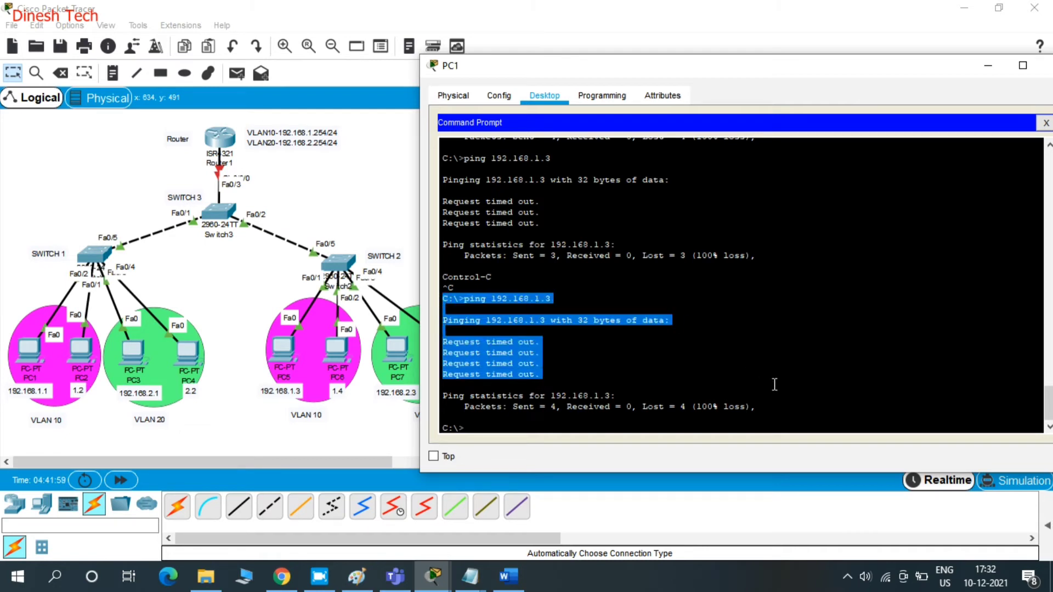
{"action": "left_click", "coordinate": [596, 416]}
{"action": "key", "text": "Return"}
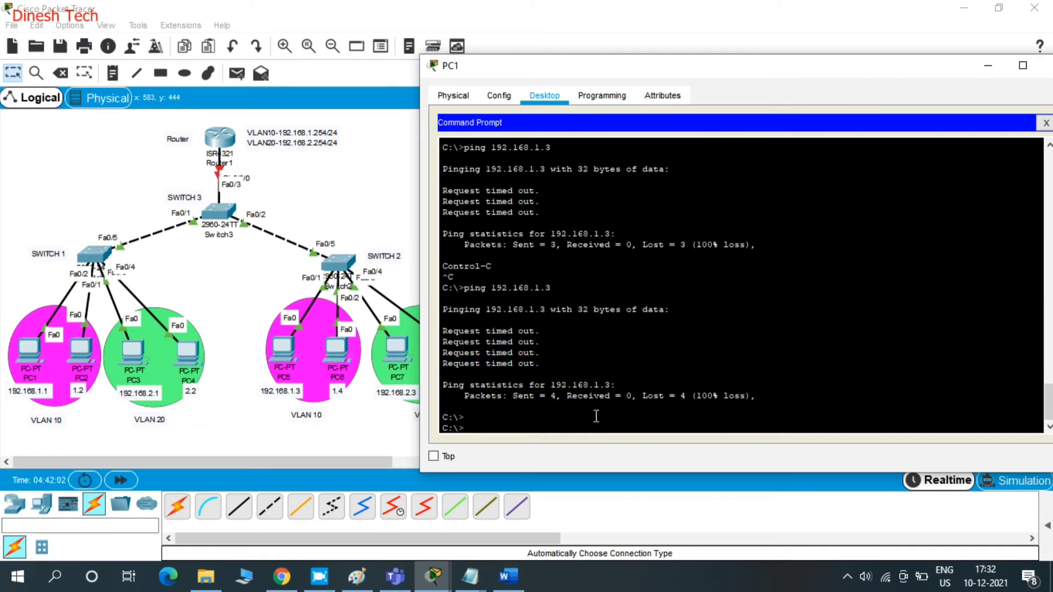
{"action": "key", "text": "Up"}
{"action": "key", "text": "Return"}
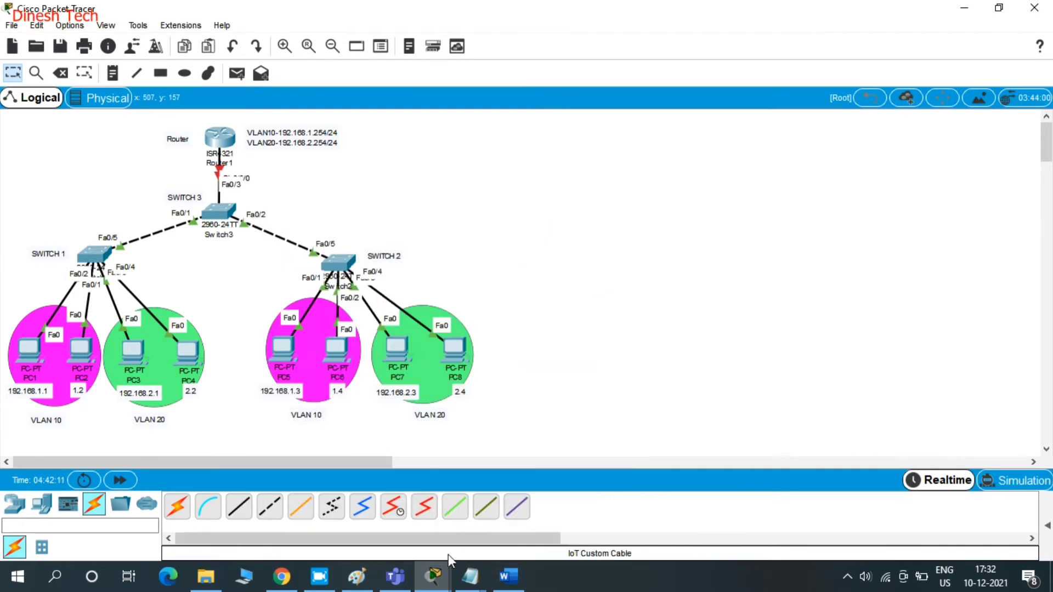
Step: Switch to Switch 3's CLI and enter global configuration mode with conf t
{"action": "mouse_move", "coordinate": [438, 574]}
{"action": "left_click", "coordinate": [649, 509]}
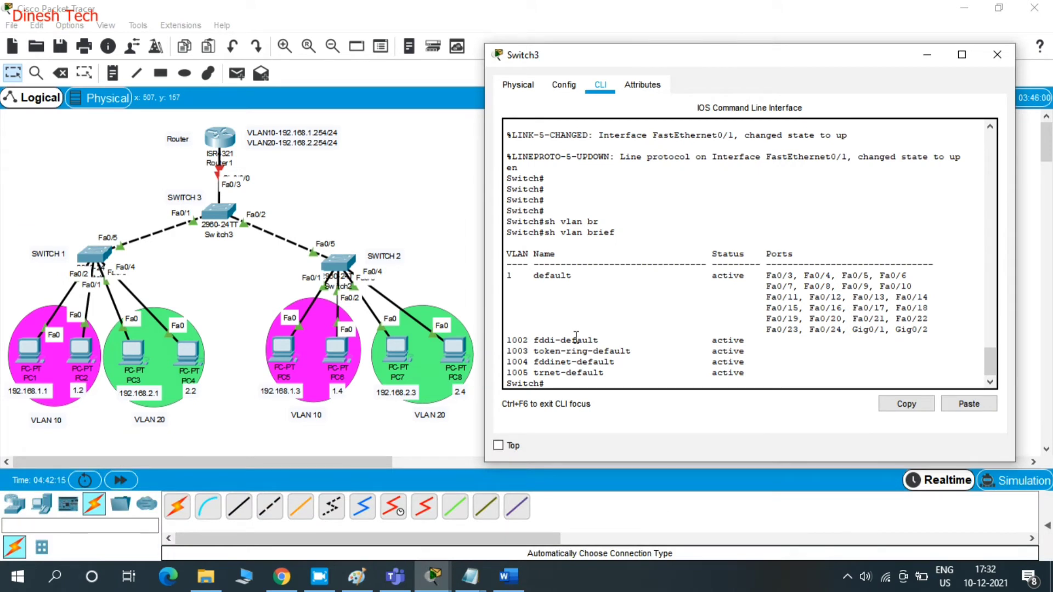
{"action": "left_click", "coordinate": [668, 368]}
{"action": "key", "text": "Return"}
{"action": "key", "text": "Return"}
{"action": "key", "text": "Return"}
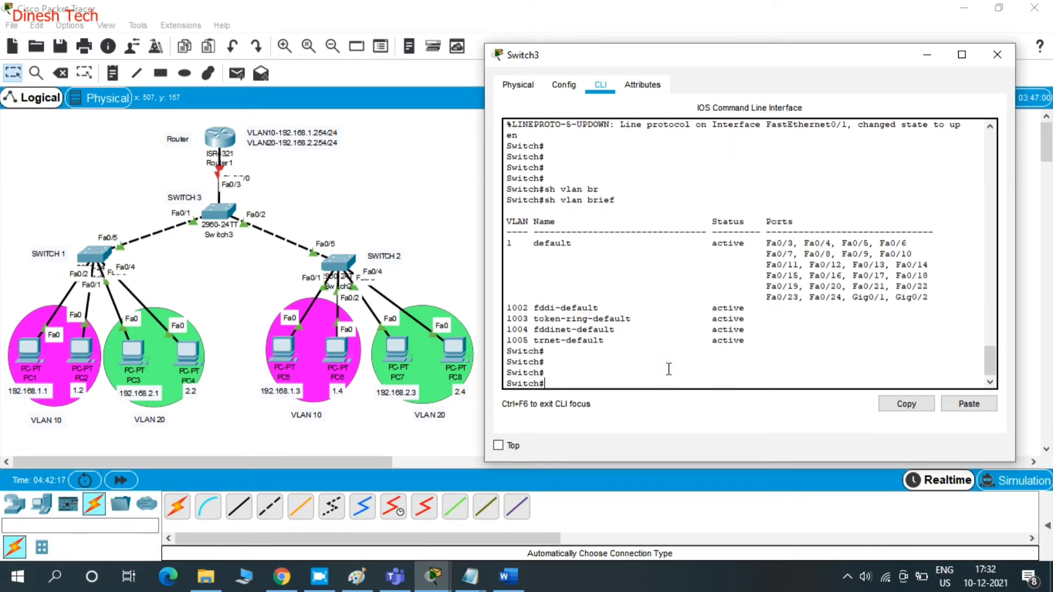
{"action": "type", "text": "conf t"}
{"action": "key", "text": "Return"}
{"action": "key", "text": "Return"}
{"action": "key", "text": "Return"}
{"action": "key", "text": "Return"}
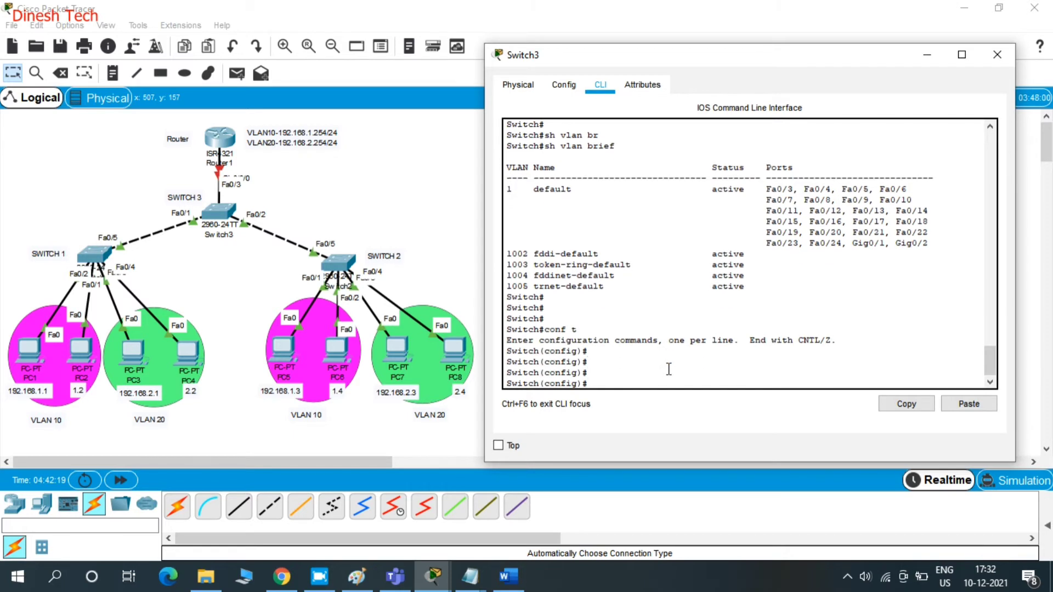
Step: Create VLAN 10 named management on Switch 3 and exit VLAN configuration
{"action": "type", "text": "vlan 10"}
{"action": "key", "text": "Return"}
{"action": "type", "text": "name management"}
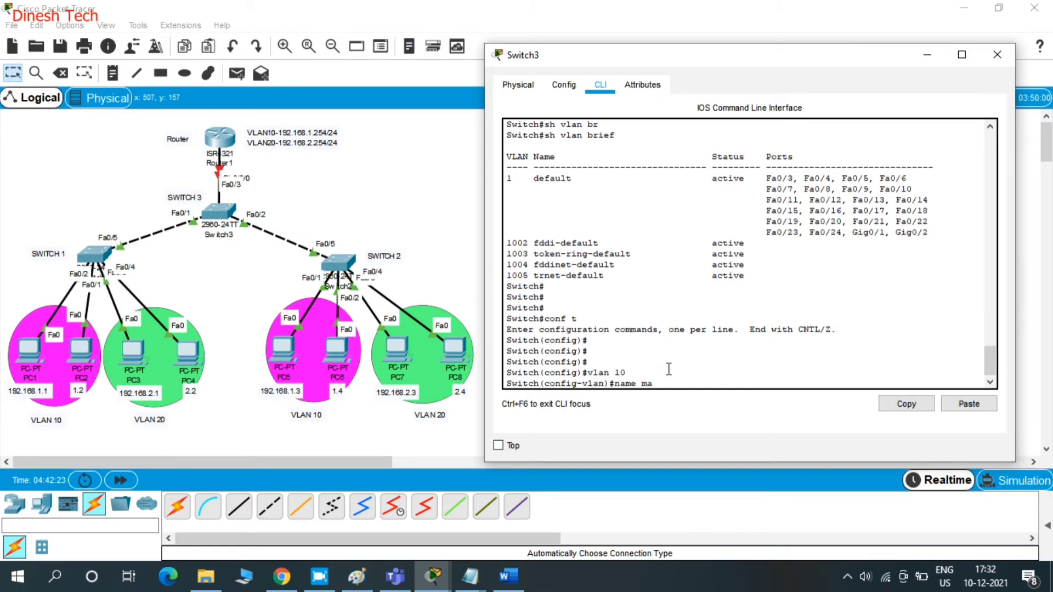
{"action": "key", "text": "Return"}
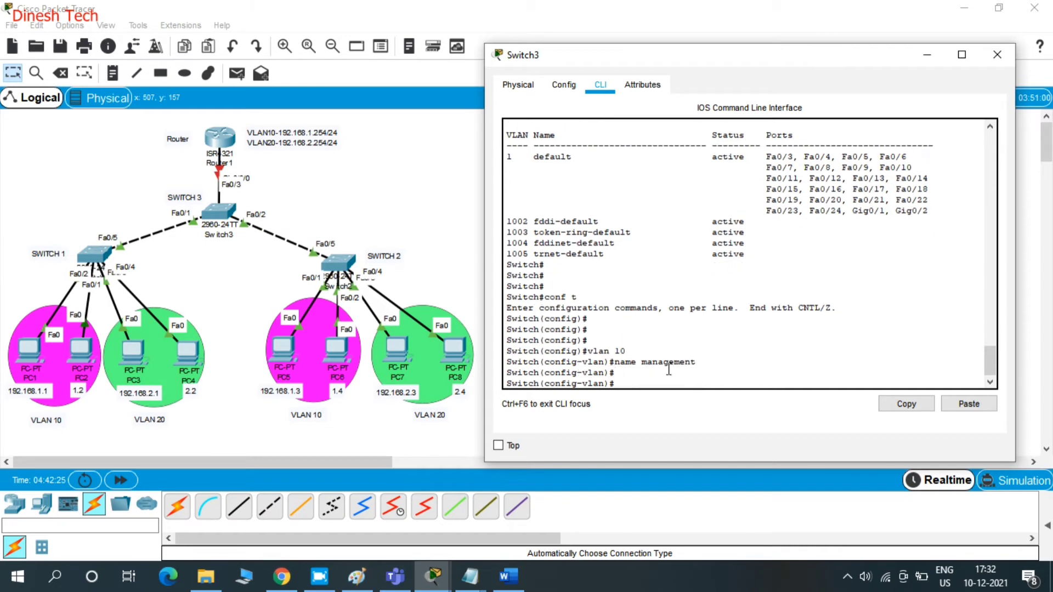
{"action": "type", "text": "exit"}
{"action": "key", "text": "Return"}
{"action": "key", "text": "Return"}
{"action": "key", "text": "Return"}
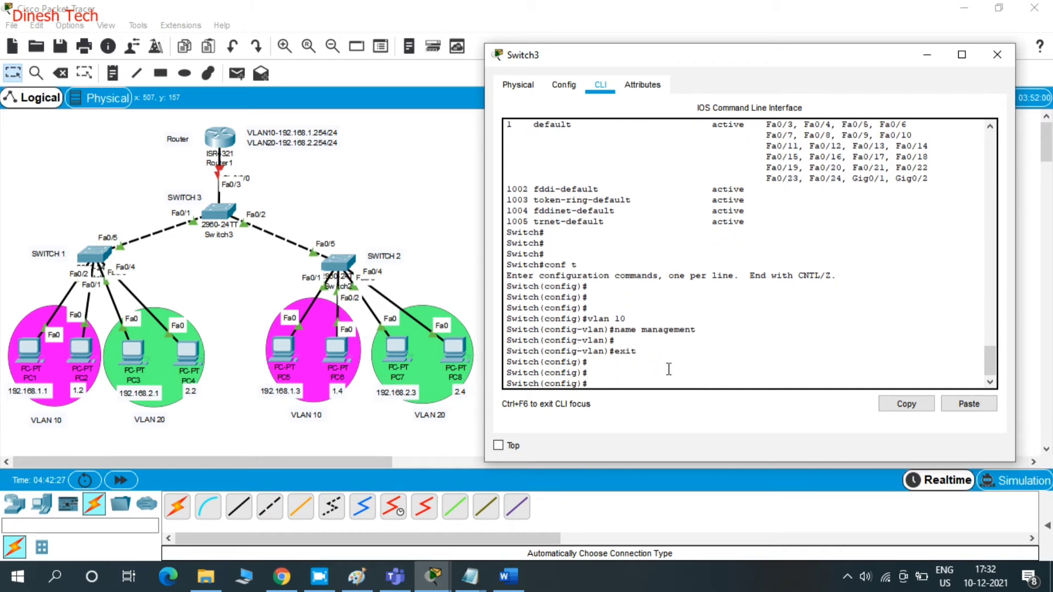
Step: Create VLAN 20 named sales on Switch 3 and leave configuration mode with end
{"action": "type", "text": "vlan 20"}
{"action": "key", "text": "Return"}
{"action": "type", "text": "name"}
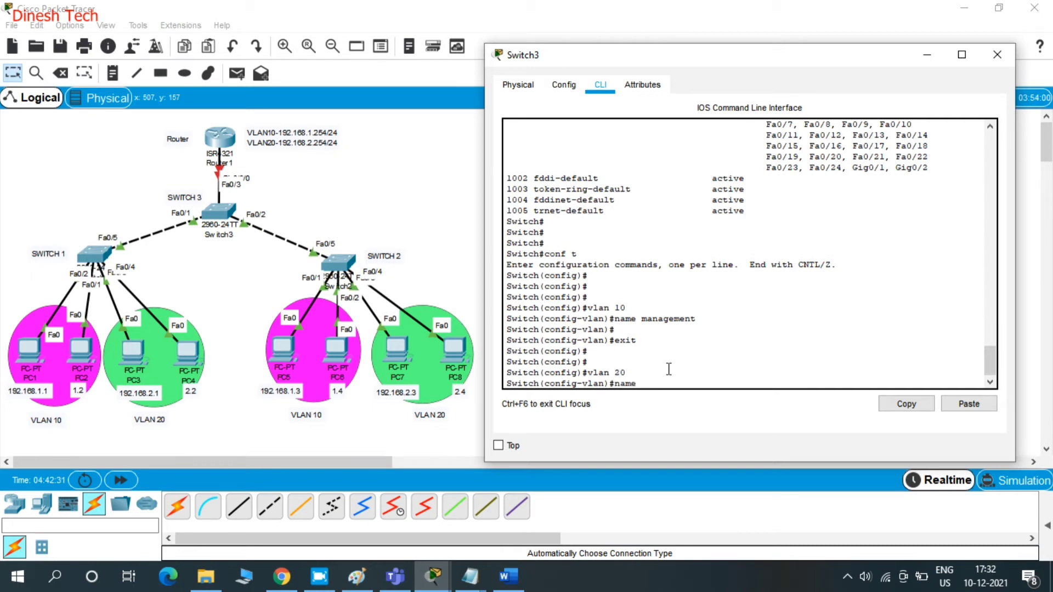
{"action": "type", "text": " sales"}
{"action": "key", "text": "Return"}
{"action": "type", "text": "end"}
{"action": "key", "text": "Return"}
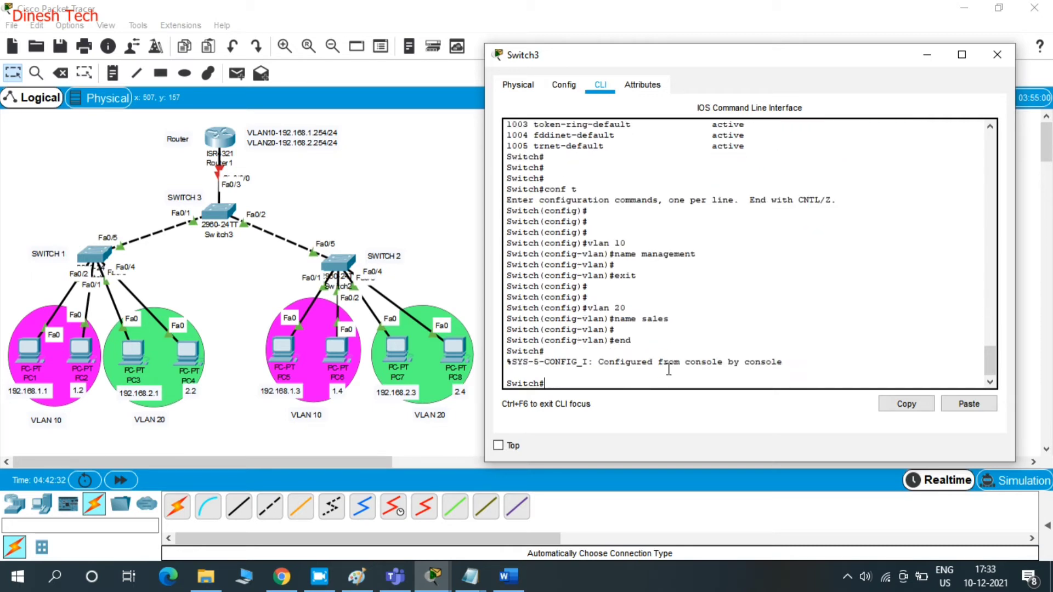
{"action": "key", "text": "Return"}
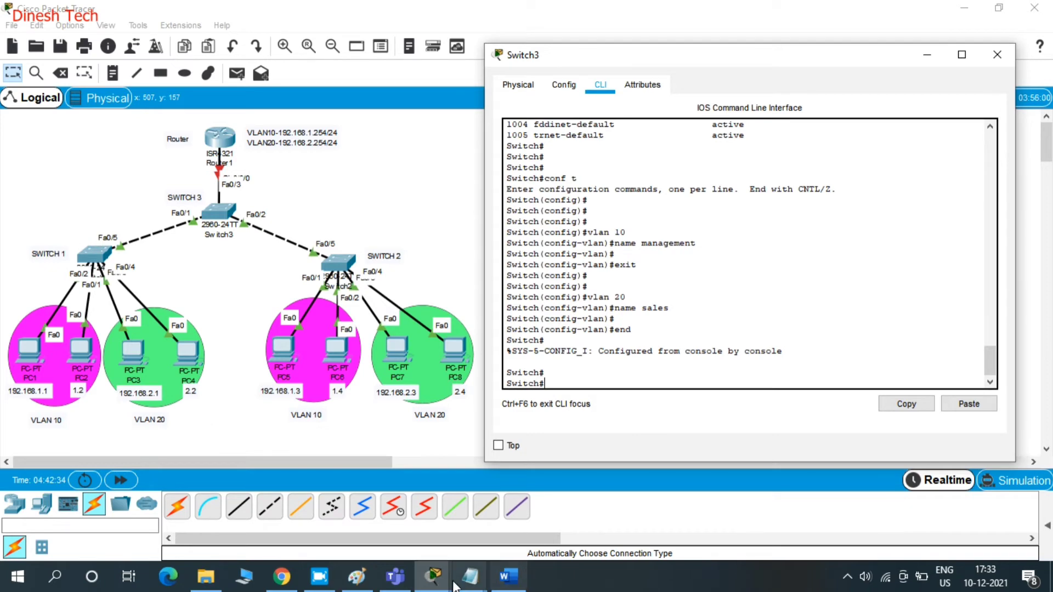
Step: Return to PC1's Command Prompt, retest the ping to 192.168.1.3, and move the window beside the topology
{"action": "mouse_move", "coordinate": [450, 582]}
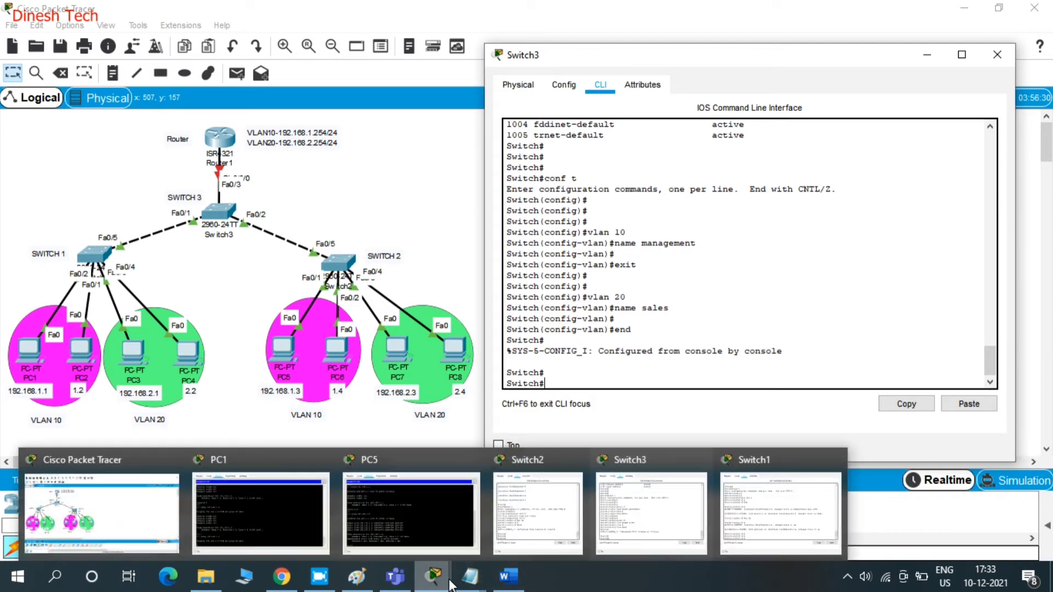
{"action": "left_click", "coordinate": [310, 534]}
{"action": "key", "text": "Return"}
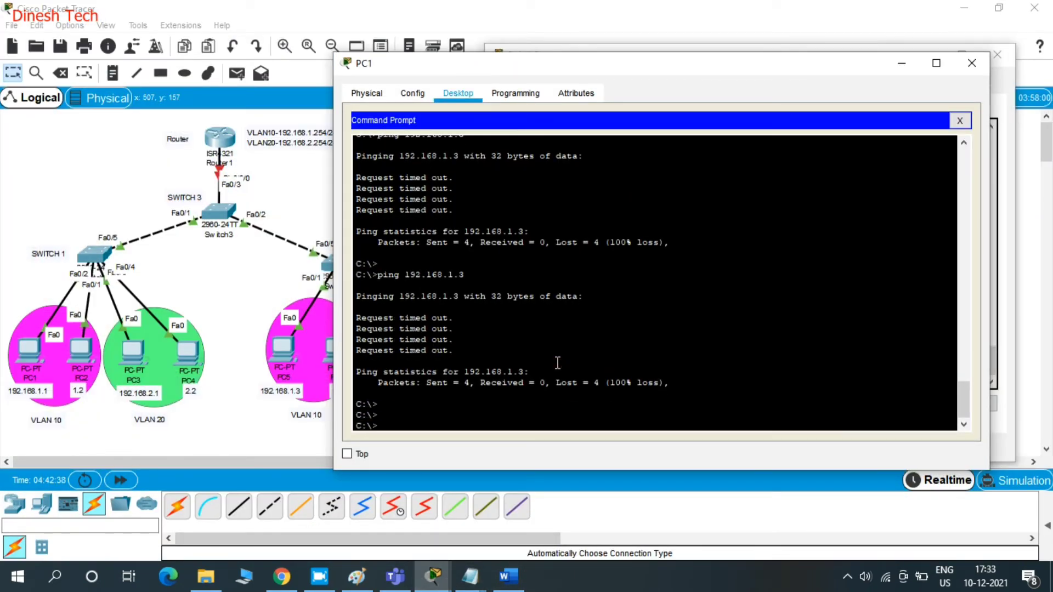
{"action": "key", "text": "Up"}
{"action": "key", "text": "Return"}
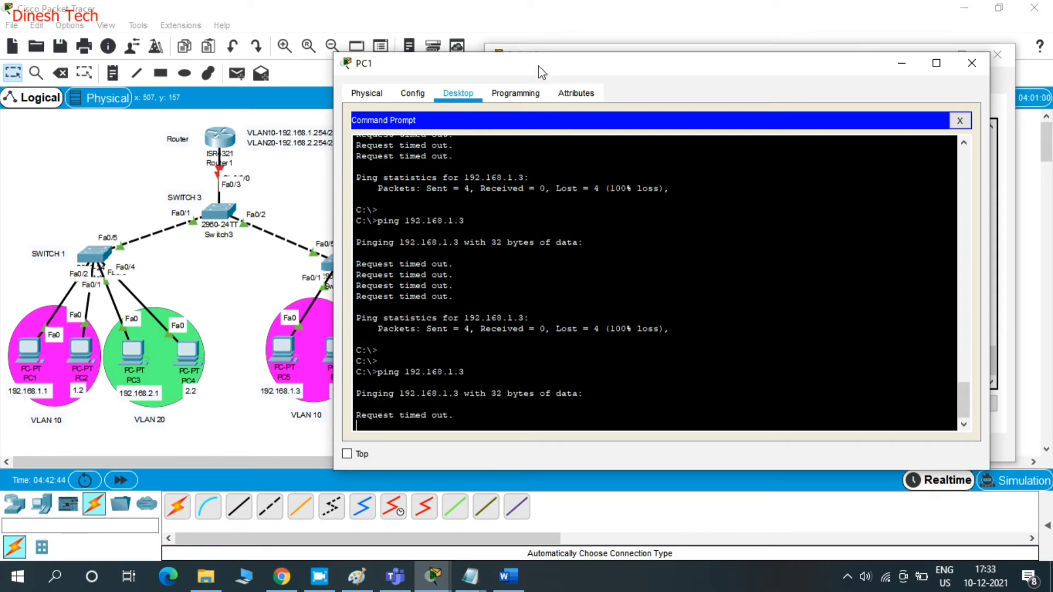
{"action": "left_click_drag", "start_coordinate": [524, 69], "coordinate": [636, 41]}
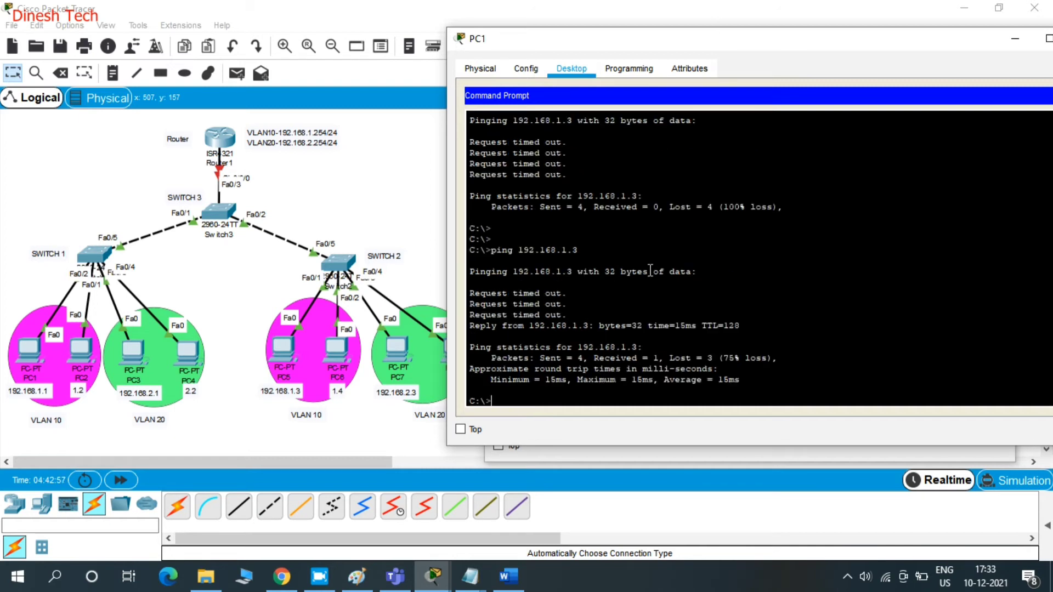
Step: Repeat the ping from PC1 to 192.168.1.3 and highlight its full output for inspection
{"action": "key", "text": "Return"}
{"action": "key", "text": "Return"}
{"action": "key", "text": "Up"}
{"action": "key", "text": "Return"}
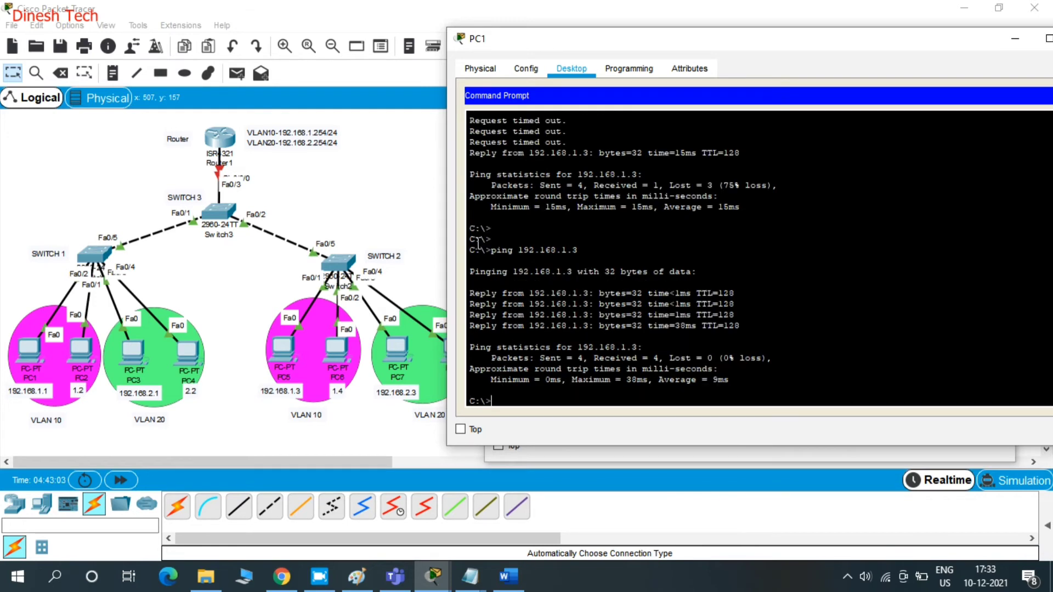
{"action": "left_click_drag", "start_coordinate": [471, 250], "coordinate": [837, 380]}
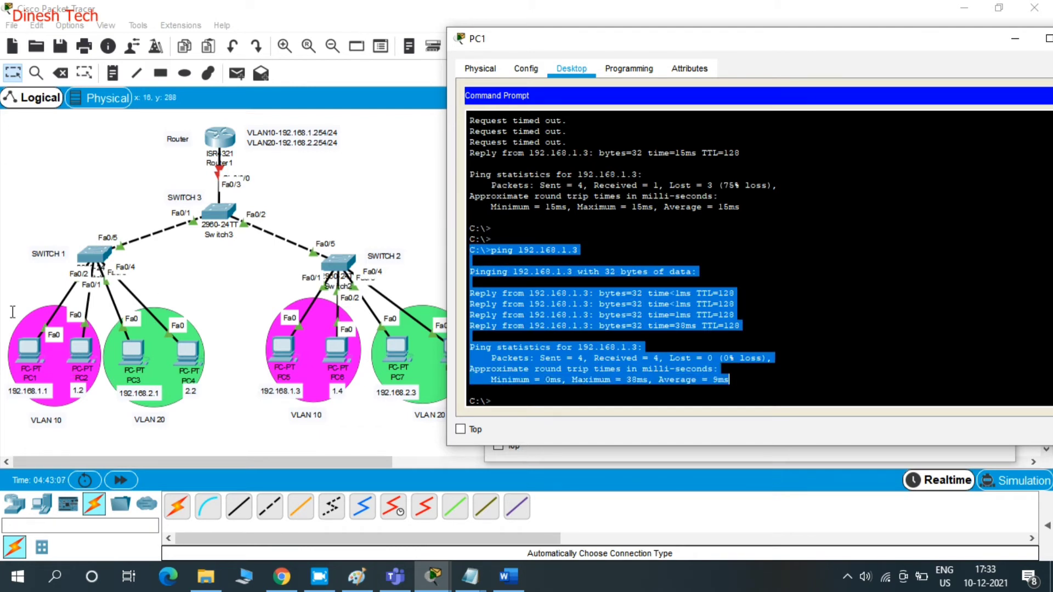
{"action": "left_click", "coordinate": [730, 291]}
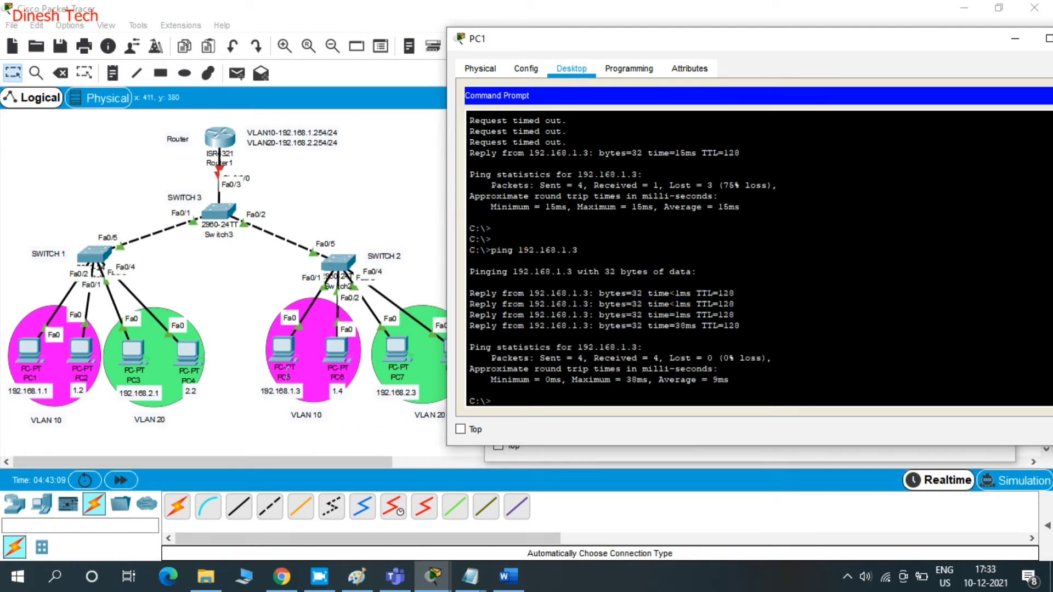
Step: Open PC3's Command Prompt beside the topology, ping 192.168.2.4, and minimize the PC3 window
{"action": "double_click", "coordinate": [138, 350]}
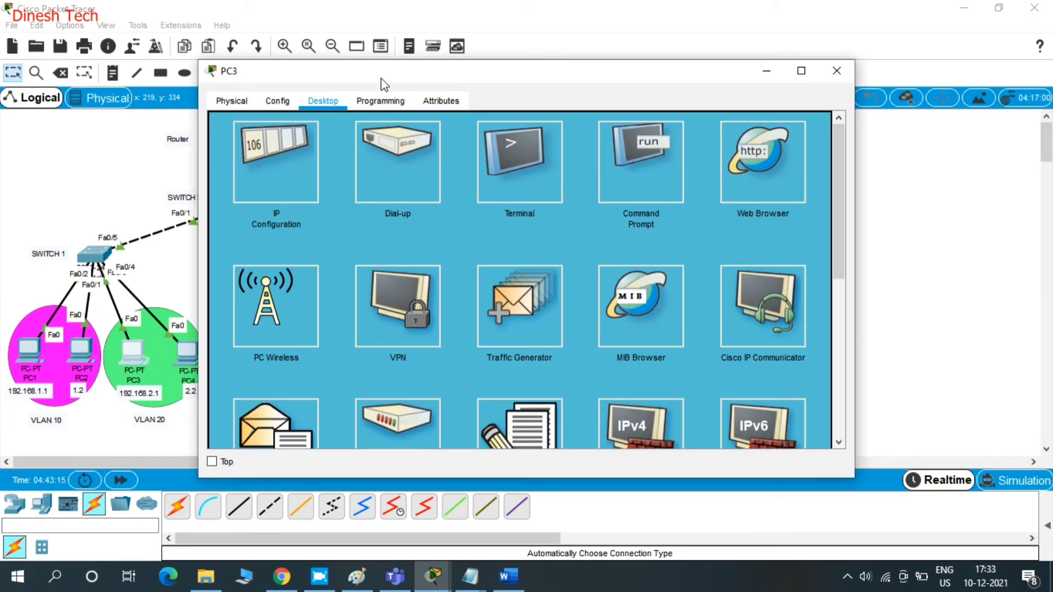
{"action": "left_click_drag", "start_coordinate": [379, 73], "coordinate": [565, 89]}
{"action": "left_click", "coordinate": [842, 191]}
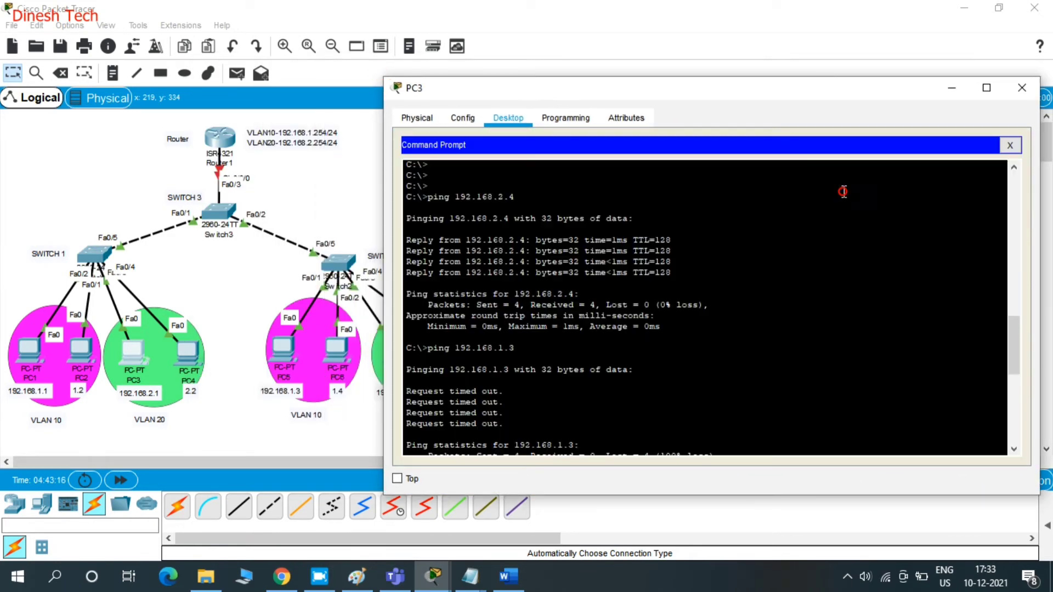
{"action": "scroll", "coordinate": [630, 370], "scroll_direction": "down", "scroll_amount": 10}
{"action": "type", "text": "pi"}
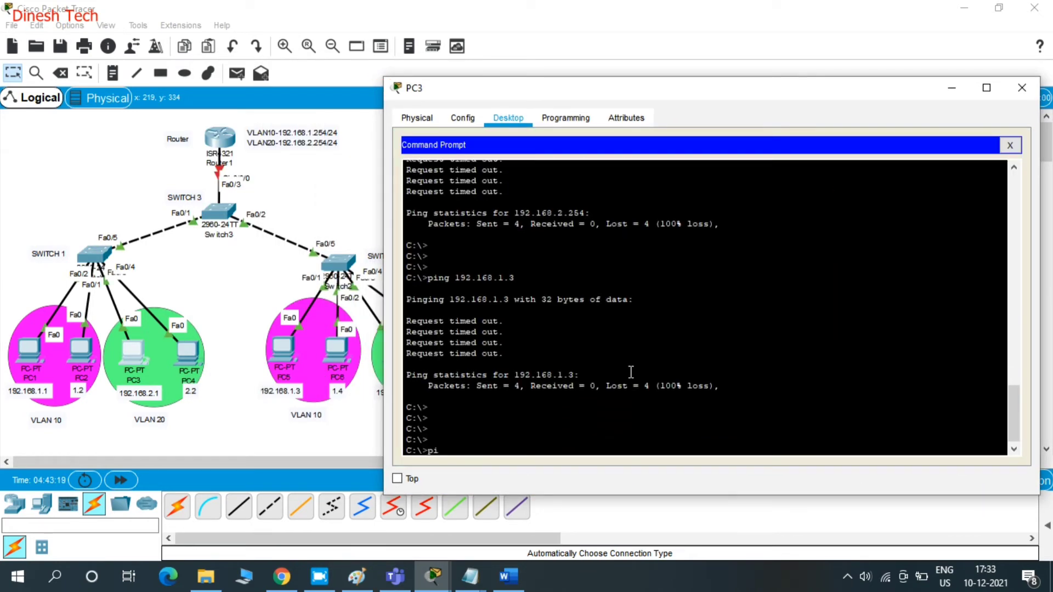
{"action": "type", "text": "ng 192.168"}
{"action": "key", "text": "BackSpace"}
{"action": "key", "text": "BackSpace"}
{"action": "type", "text": "2.4"}
{"action": "key", "text": "Return"}
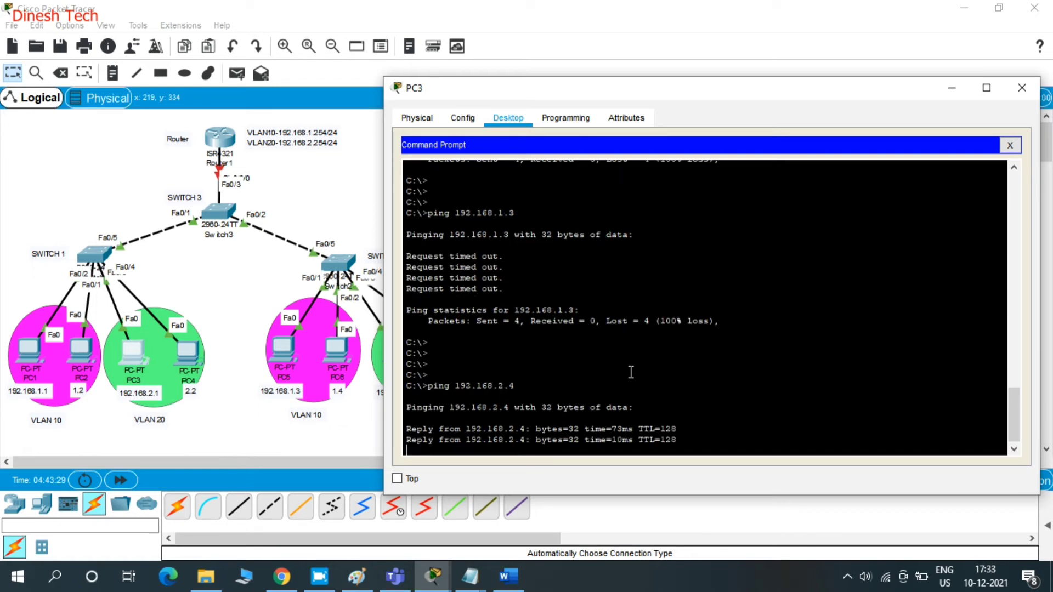
{"action": "left_click", "coordinate": [954, 89]}
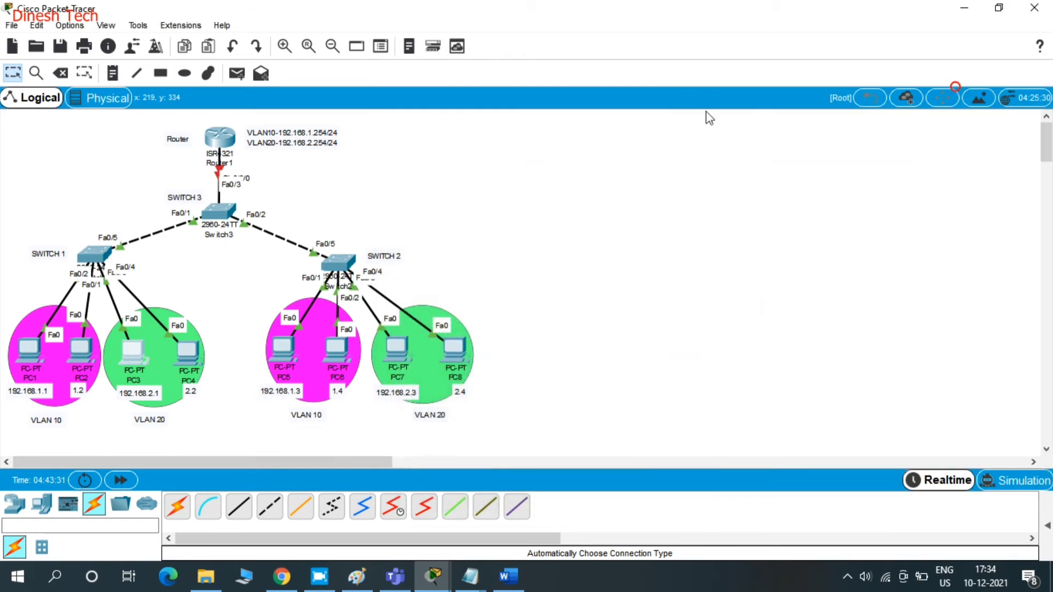
Step: Open Router1's CLI, decline the initial configuration dialog, and place the widened window beside the topology
{"action": "left_click", "coordinate": [218, 138]}
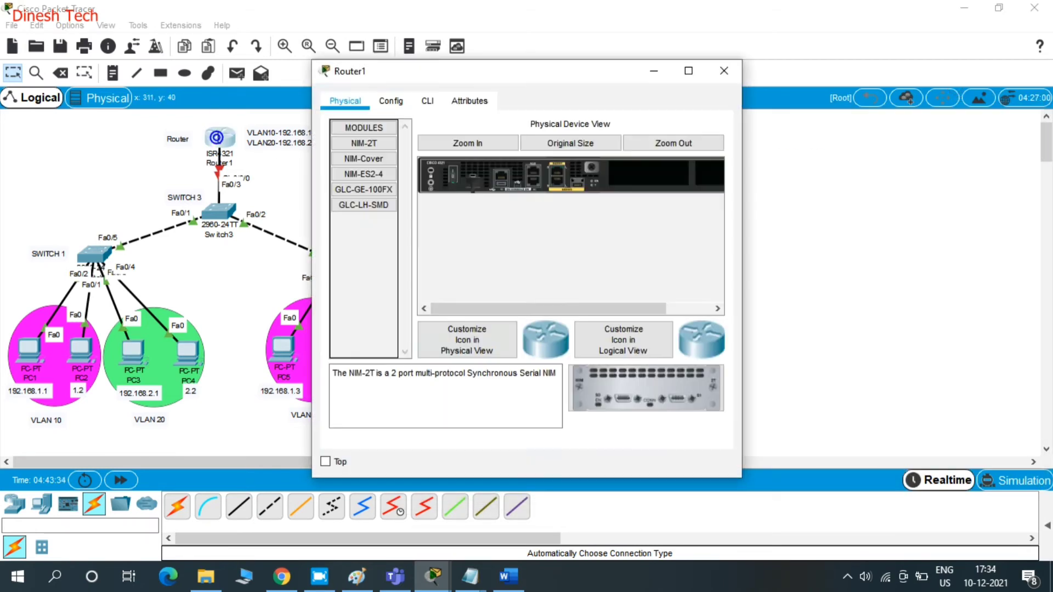
{"action": "left_click", "coordinate": [428, 102]}
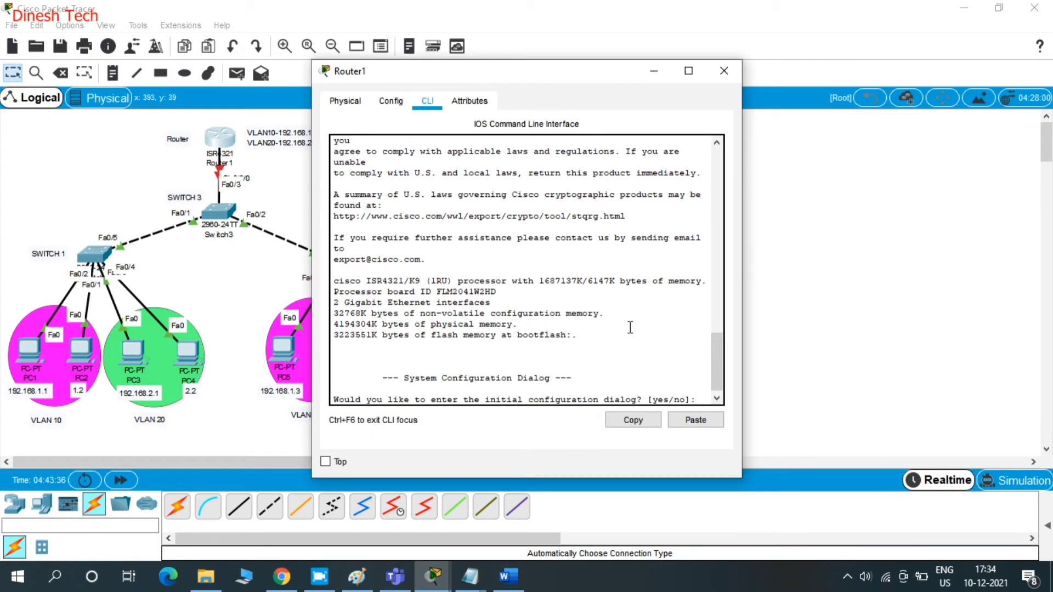
{"action": "type", "text": "n"}
{"action": "key", "text": "Return"}
{"action": "key", "text": "Return"}
{"action": "key", "text": "Return"}
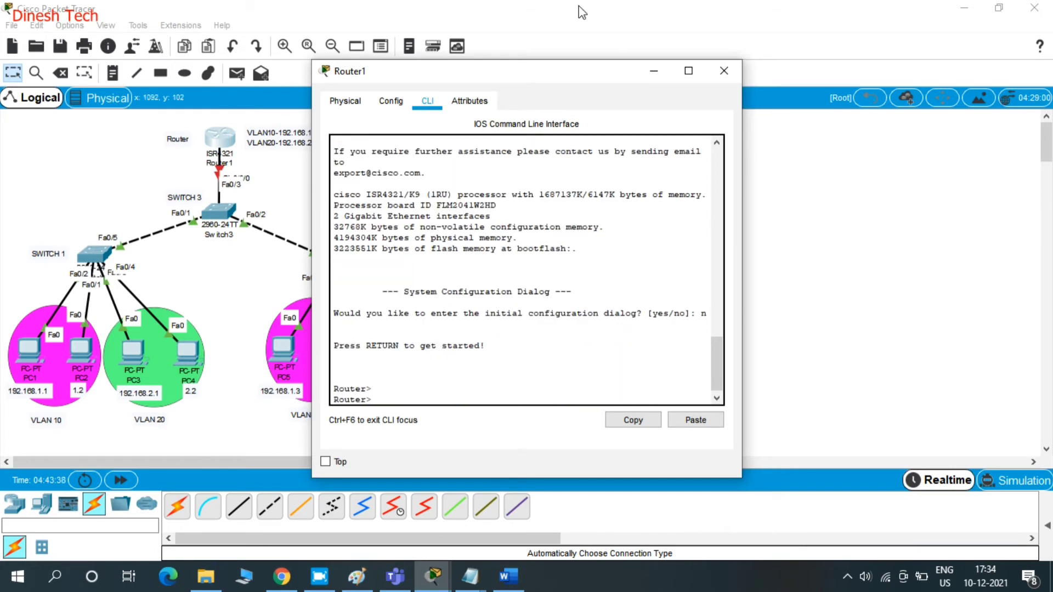
{"action": "left_click_drag", "start_coordinate": [493, 73], "coordinate": [688, 67]}
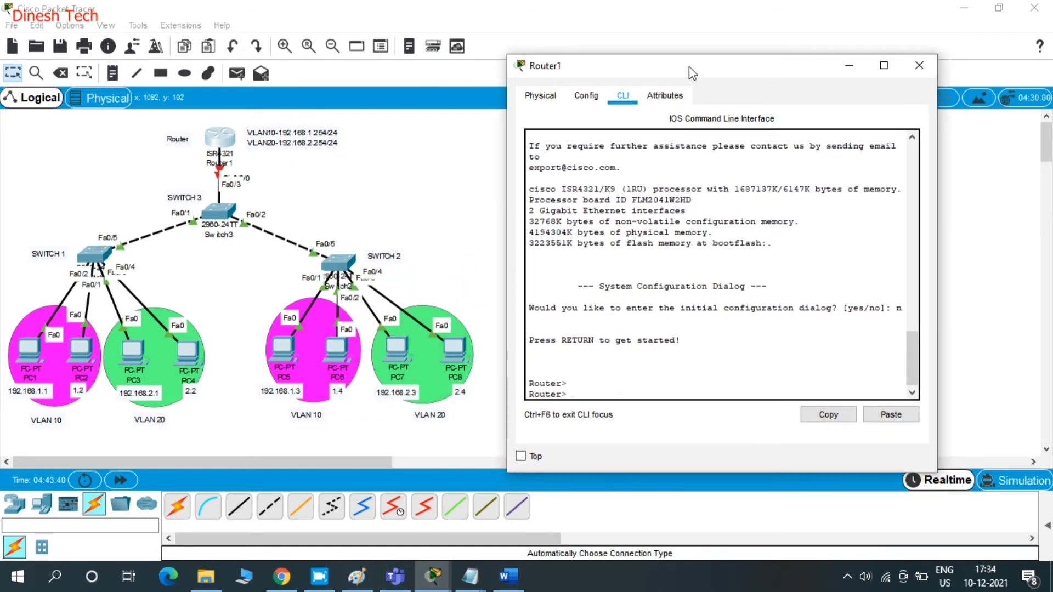
{"action": "left_click_drag", "start_coordinate": [936, 217], "coordinate": [974, 217]}
Step: Enter privileged mode with en and global configuration mode with conf t on Router1
{"action": "left_click", "coordinate": [687, 366]}
{"action": "type", "text": "en"}
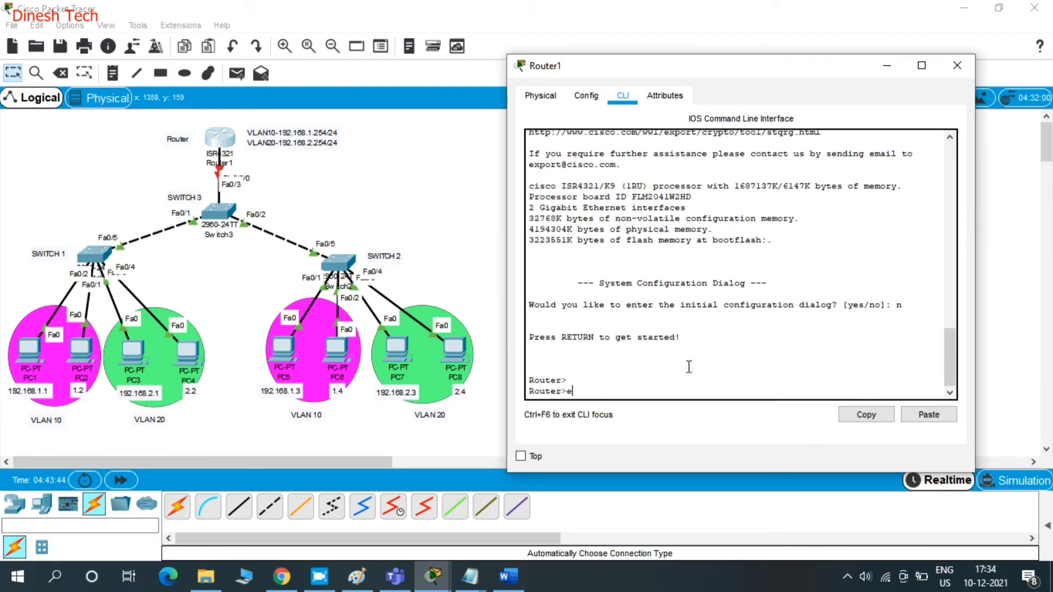
{"action": "key", "text": "Return"}
{"action": "key", "text": "Return"}
{"action": "key", "text": "Return"}
{"action": "key", "text": "Return"}
{"action": "key", "text": "Return"}
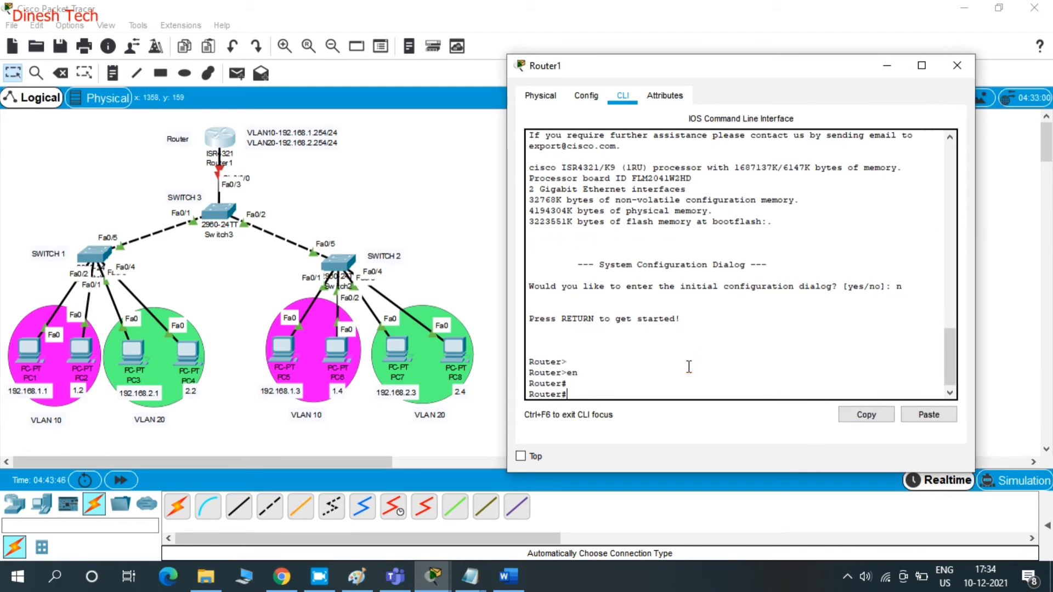
{"action": "type", "text": "conf t"}
{"action": "key", "text": "Return"}
{"action": "key", "text": "Return"}
{"action": "key", "text": "Return"}
{"action": "key", "text": "Return"}
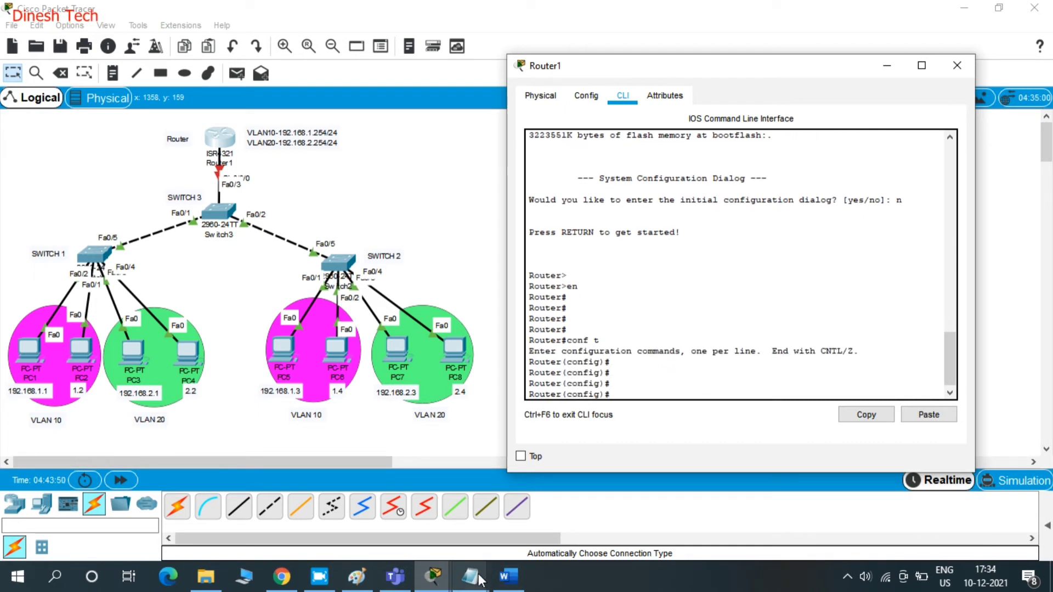
Step: Review the Router Config notes in Notepad, examining the subinterface numbers and dot1Q encapsulation lines for VLANs 10 and 20
{"action": "mouse_move", "coordinate": [480, 579]}
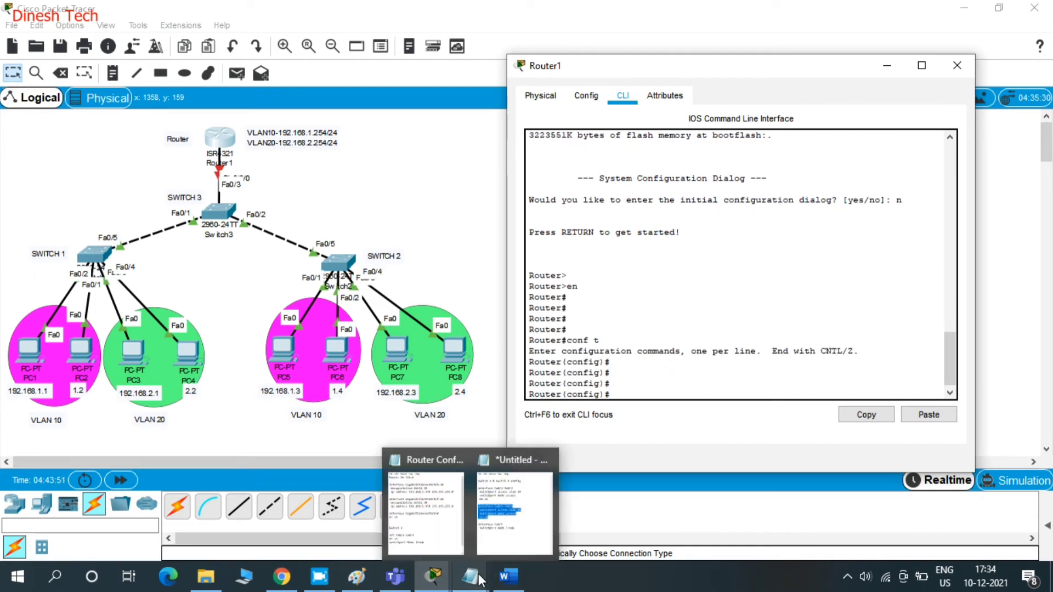
{"action": "left_click", "coordinate": [441, 548]}
{"action": "left_click_drag", "start_coordinate": [603, 65], "coordinate": [689, 68]}
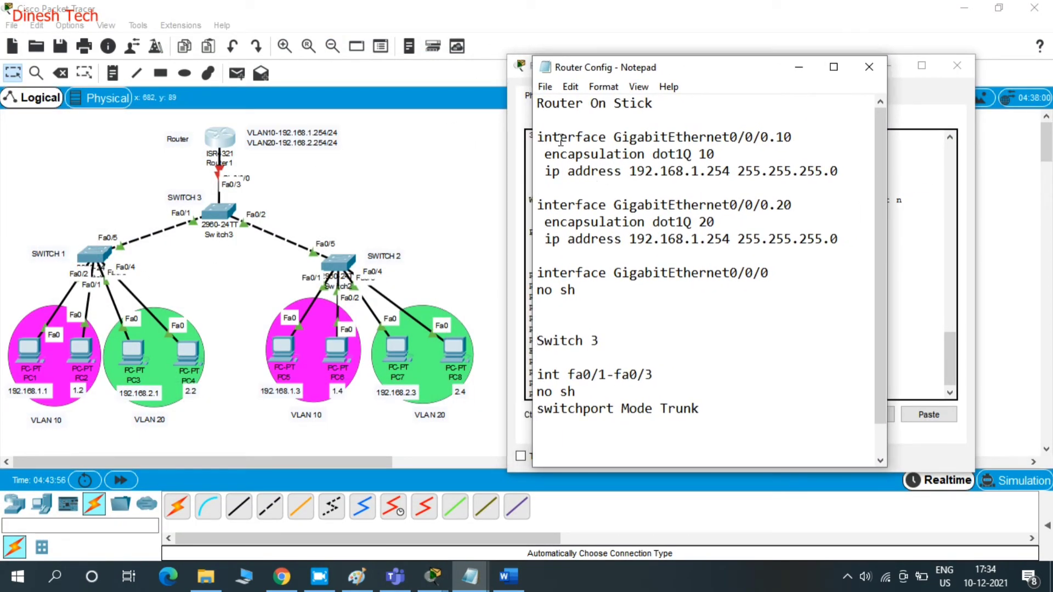
{"action": "left_click", "coordinate": [538, 137]}
{"action": "left_click_drag", "start_coordinate": [539, 134], "coordinate": [667, 154]}
{"action": "left_click_drag", "start_coordinate": [715, 222], "coordinate": [645, 222]}
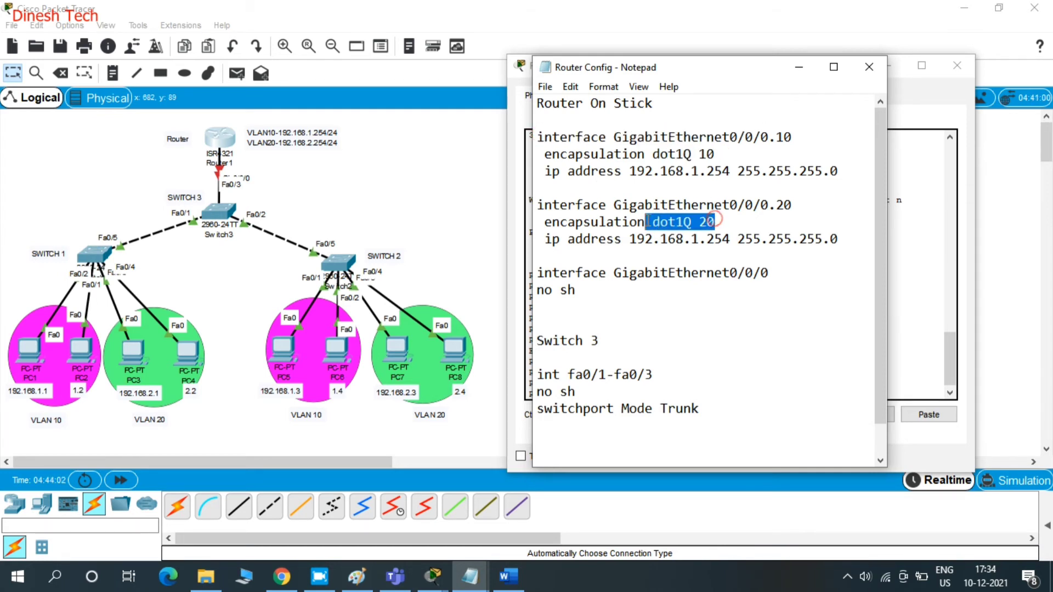
{"action": "left_click", "coordinate": [793, 136]}
{"action": "double_click", "coordinate": [793, 137]}
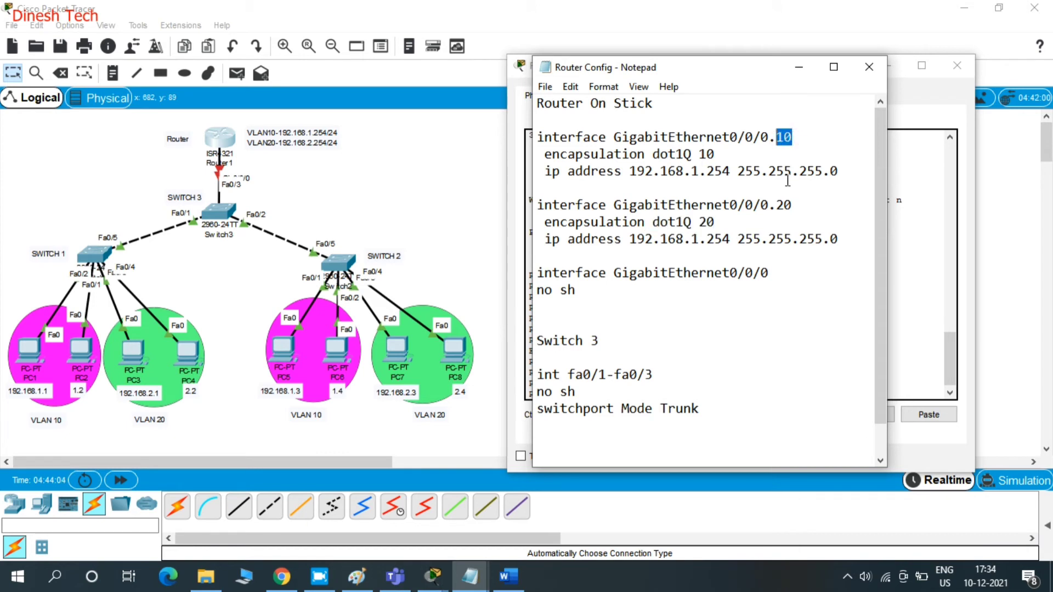
{"action": "left_click", "coordinate": [793, 204]}
{"action": "left_click_drag", "start_coordinate": [793, 204], "coordinate": [776, 204]}
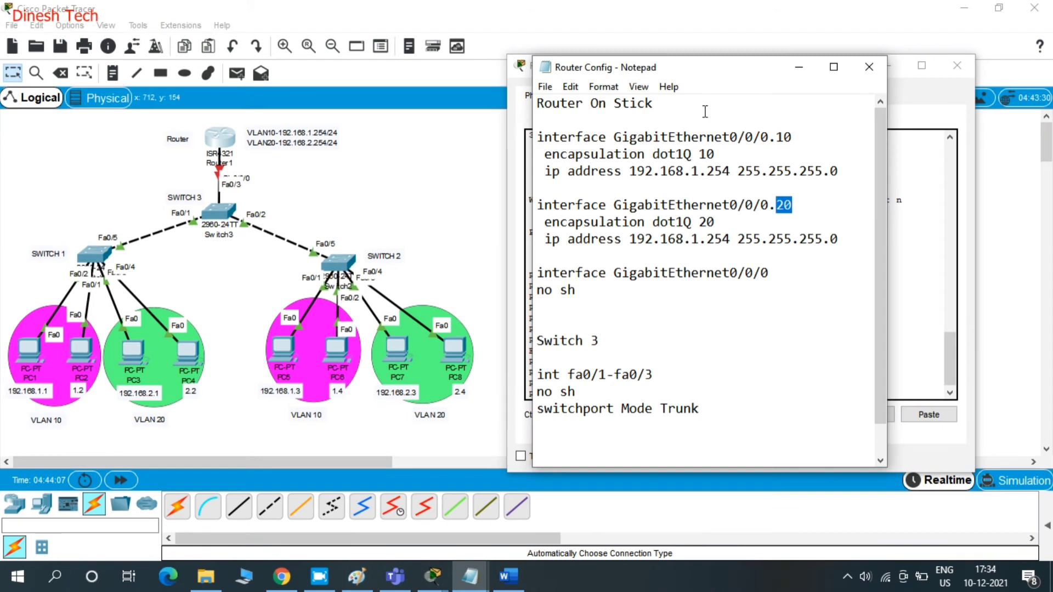
{"action": "left_click", "coordinate": [800, 69]}
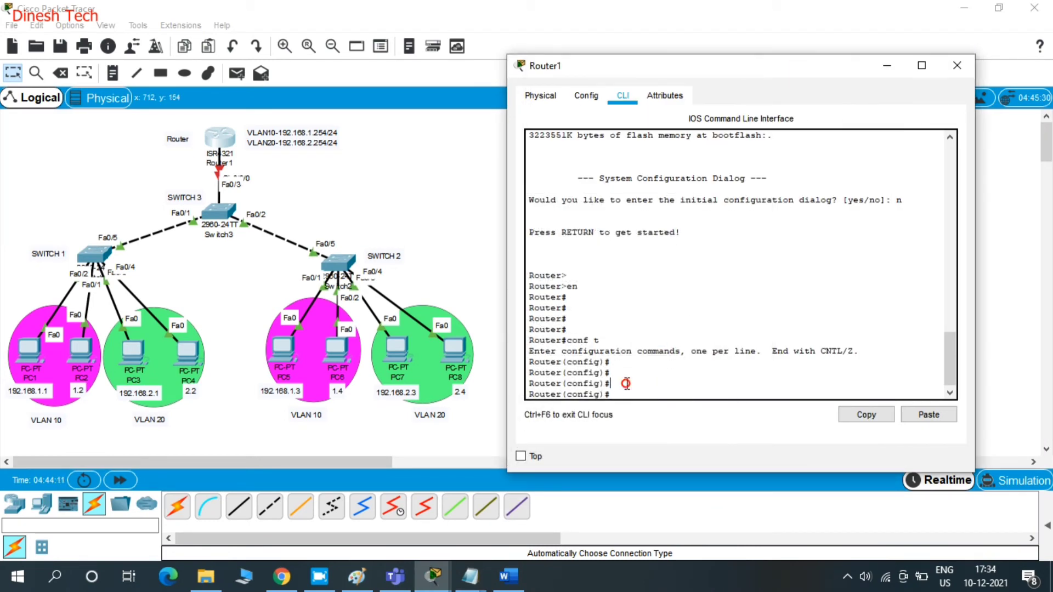
Step: Begin an interface gi command on Router1, and move the router upward in the topology to uncover its port label
{"action": "key", "text": "Return"}
{"action": "key", "text": "Return"}
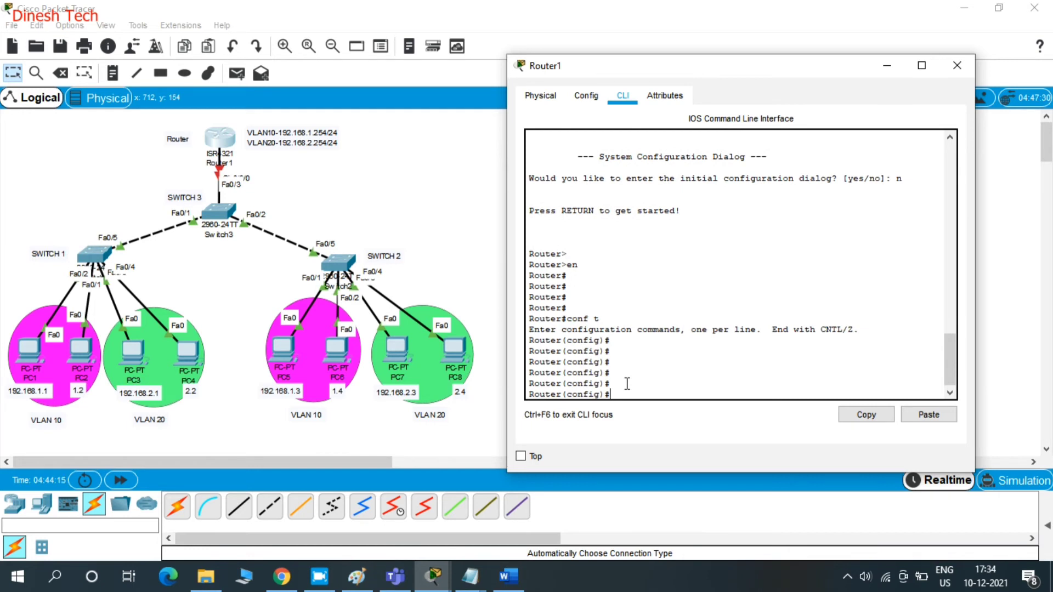
{"action": "type", "text": "int"}
{"action": "key", "text": "Tab"}
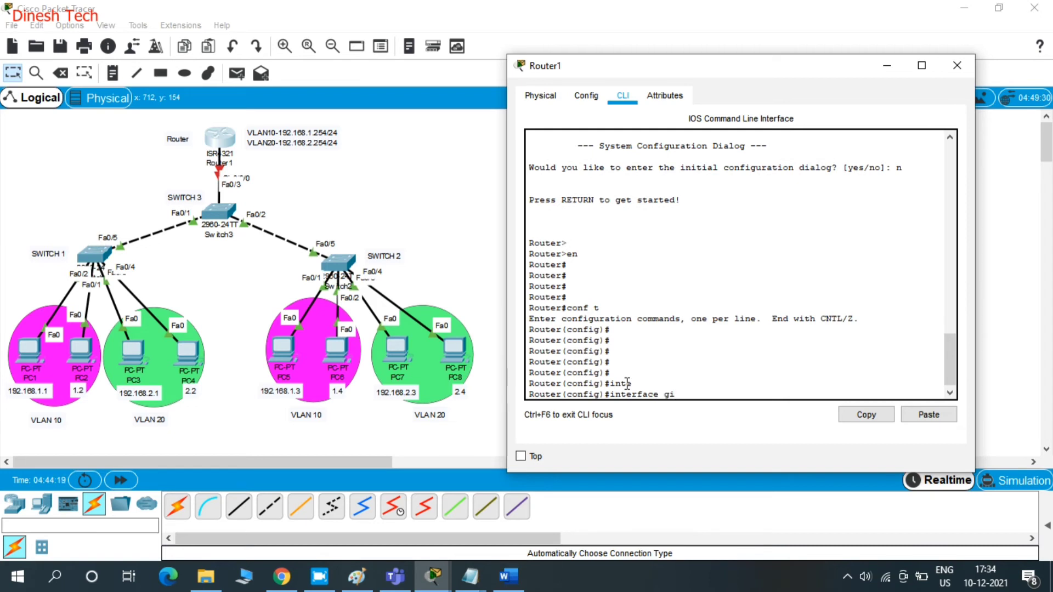
{"action": "left_click", "coordinate": [219, 137]}
{"action": "left_click_drag", "start_coordinate": [219, 137], "coordinate": [222, 119]}
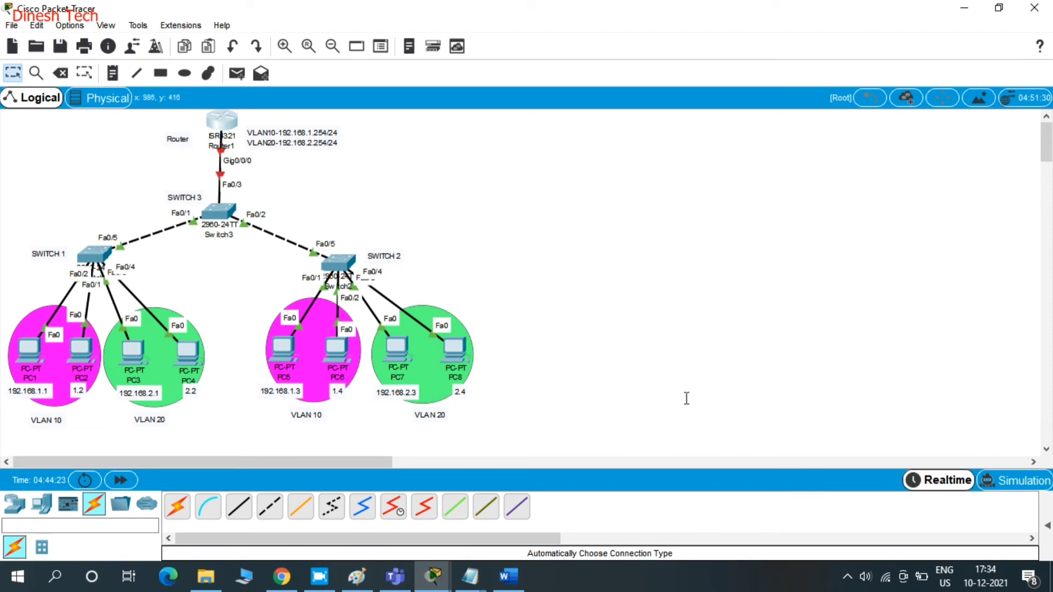
{"action": "left_click", "coordinate": [440, 576]}
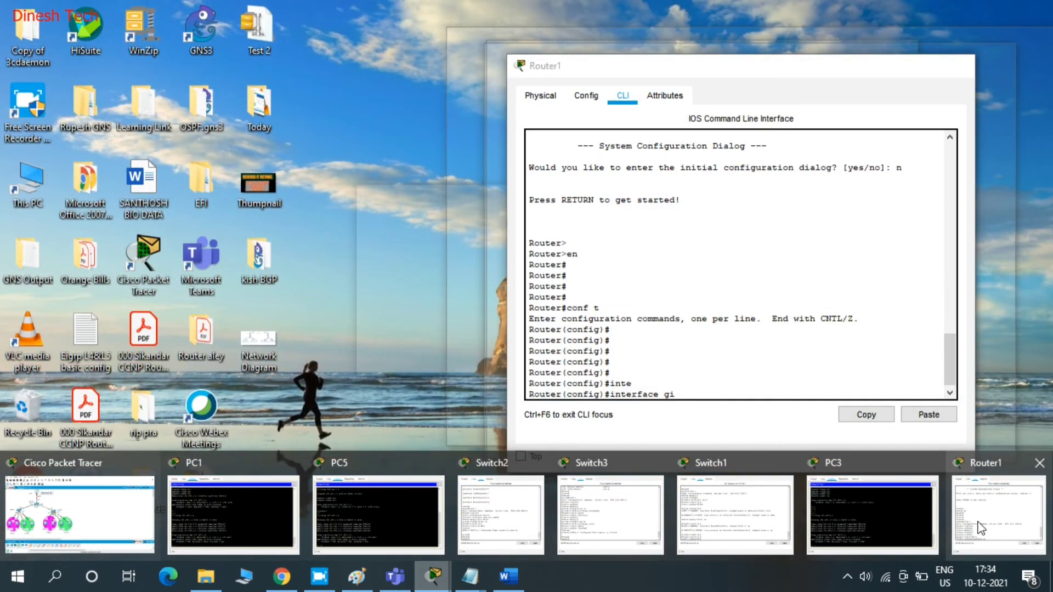
{"action": "left_click", "coordinate": [977, 526]}
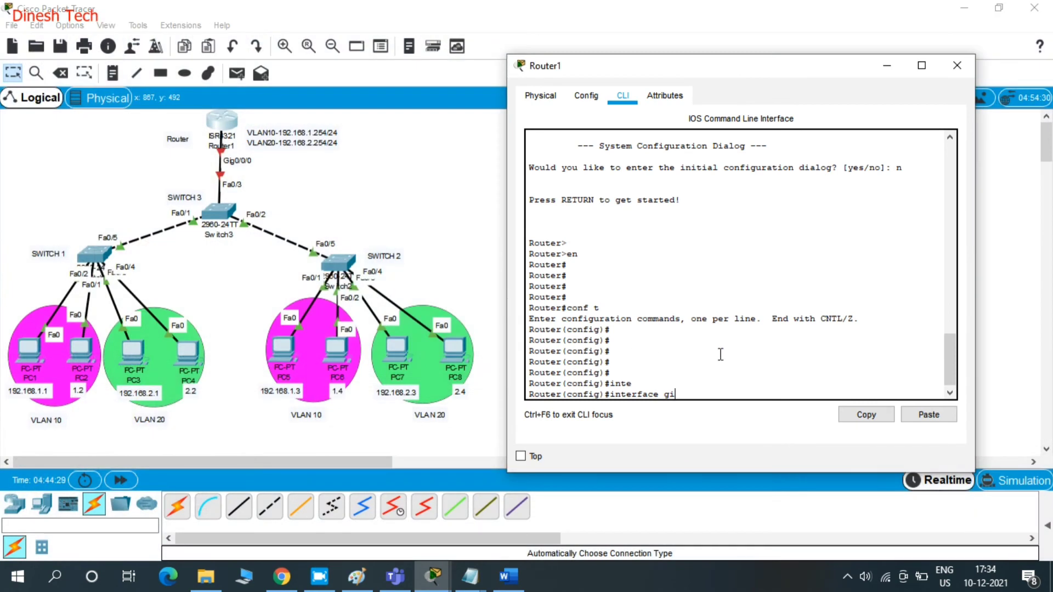
Step: Complete the command as interface gi0/0/0.10 to enter that subinterface's configuration mode
{"action": "type", "text": "0/0/0.10"}
{"action": "key", "text": "Return"}
{"action": "key", "text": "Return"}
{"action": "key", "text": "Return"}
{"action": "key", "text": "Return"}
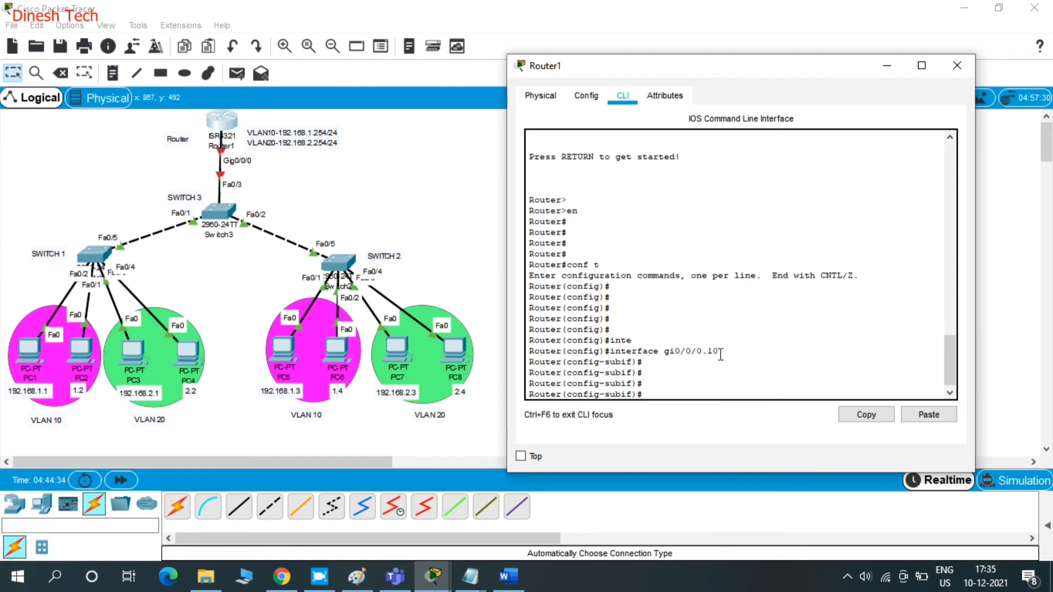
Step: Try to assign IP address 192.168.1.254 with mask 255.255.255.0 to subinterface gi0/0/0.10, and inspect the router's response
{"action": "type", "text": "ip add"}
{"action": "key", "text": "Tab"}
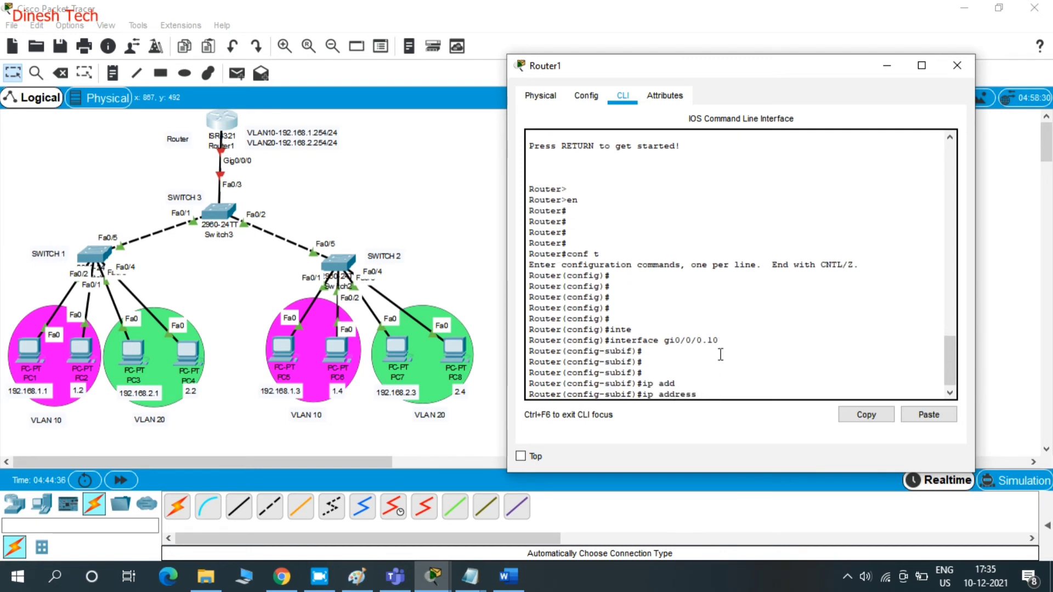
{"action": "type", "text": "192.15"}
{"action": "type", "text": "="}
{"action": "key", "text": "BackSpace"}
{"action": "key", "text": "BackSpace"}
{"action": "key", "text": "BackSpace"}
{"action": "type", "text": "68.1.254 255.255.255."}
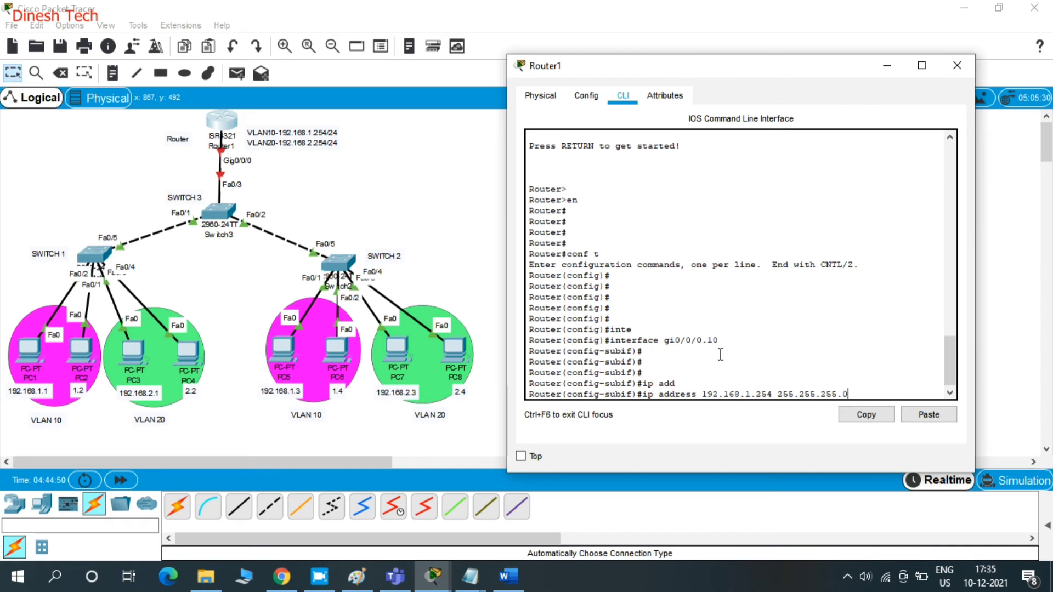
{"action": "type", "text": "0"}
{"action": "key", "text": "Return"}
{"action": "key", "text": "Return"}
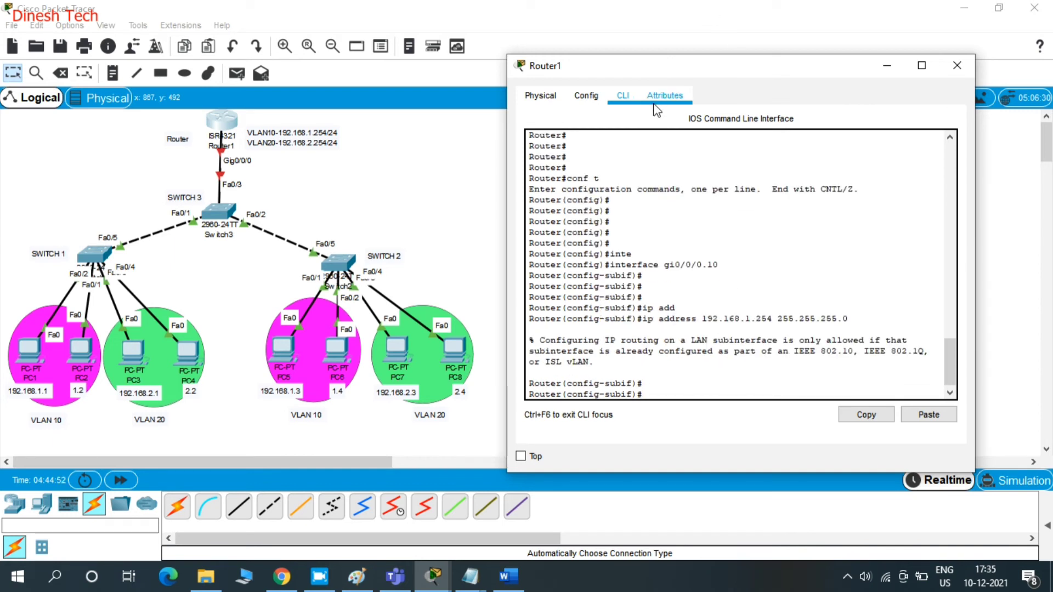
{"action": "left_click_drag", "start_coordinate": [647, 64], "coordinate": [641, 60]}
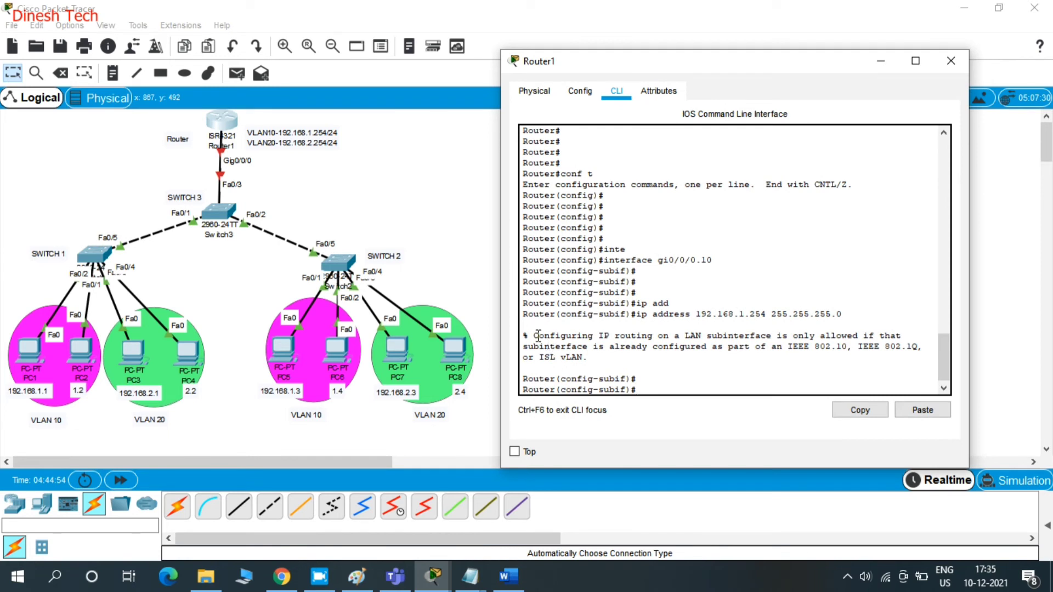
{"action": "left_click_drag", "start_coordinate": [537, 336], "coordinate": [628, 362]}
{"action": "left_click", "coordinate": [627, 362]}
Step: Query the available options of the encapsulation command on subinterface gi0/0/0.10
{"action": "type", "text": "enac"}
{"action": "key", "text": "Tab"}
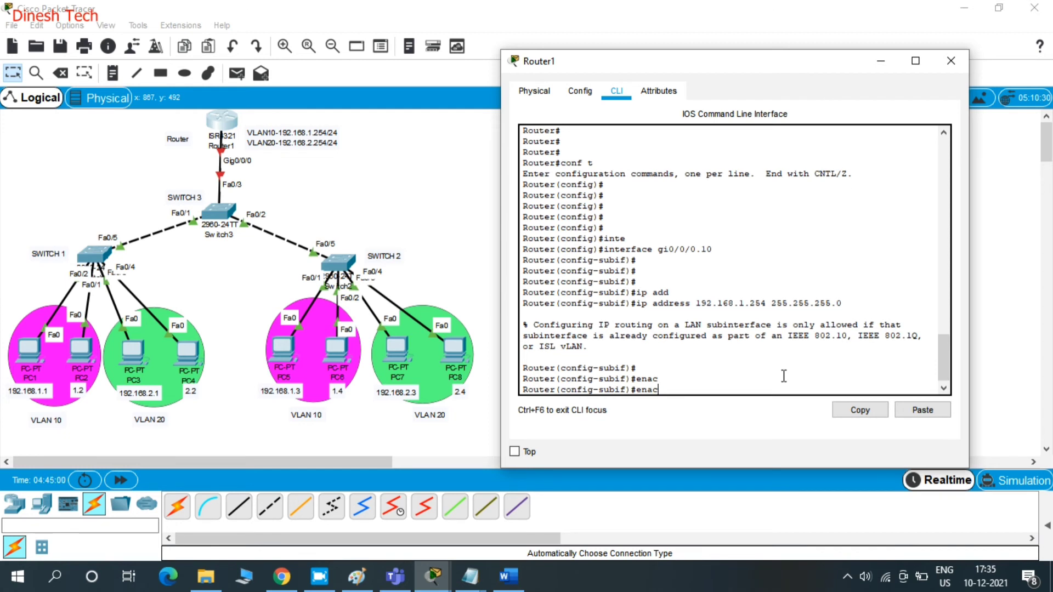
{"action": "key", "text": "BackSpace"}
{"action": "key", "text": "BackSpace"}
{"action": "type", "text": "cap"}
{"action": "key", "text": "Tab"}
{"action": "type", "text": "?"}
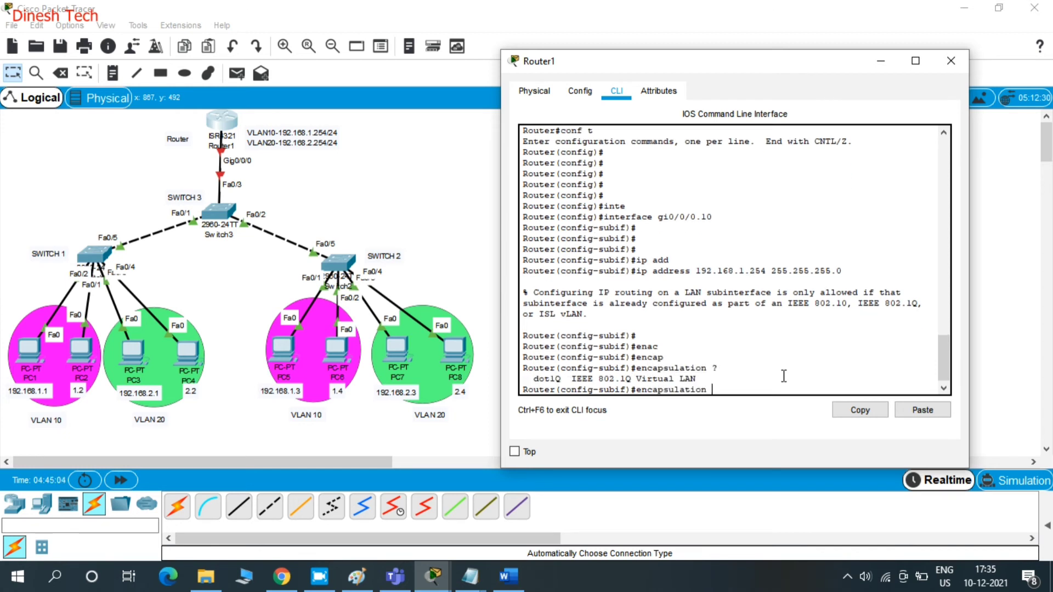
Step: Set dot1Q encapsulation with VLAN ID 10 on subinterface gi0/0/0.10, querying the accepted VLAN ID range first
{"action": "type", "text": "do"}
{"action": "key", "text": "Tab"}
{"action": "key", "text": "Return"}
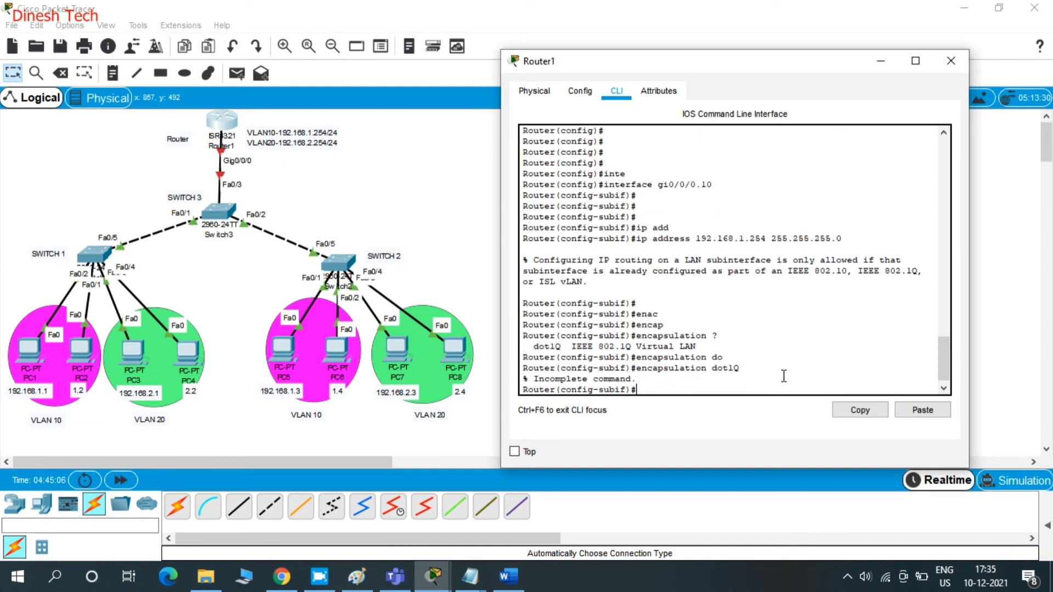
{"action": "key", "text": "Up"}
{"action": "type", "text": "?"}
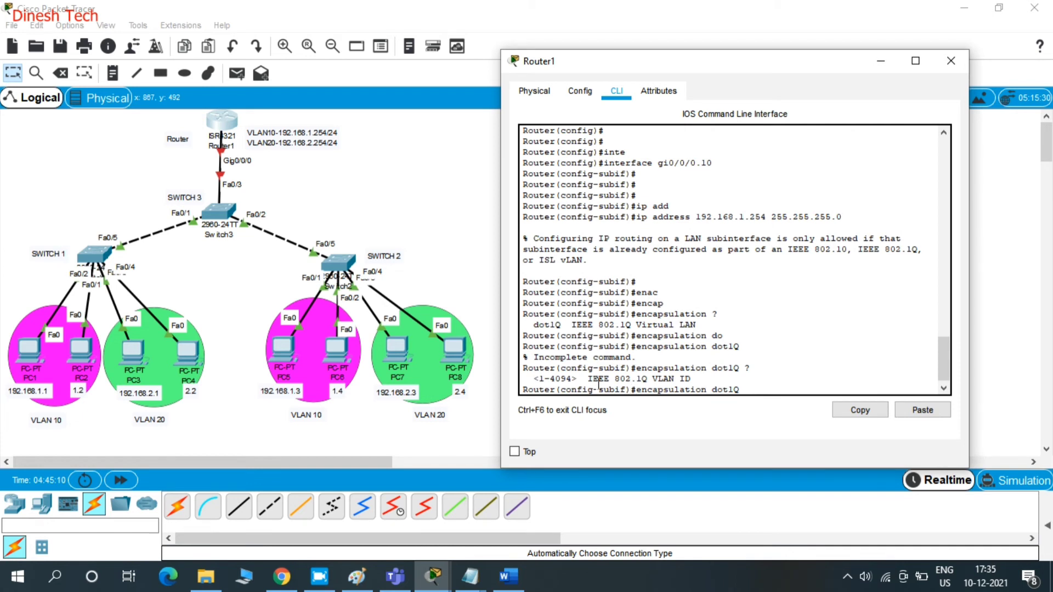
{"action": "type", "text": "10"}
{"action": "key", "text": "Return"}
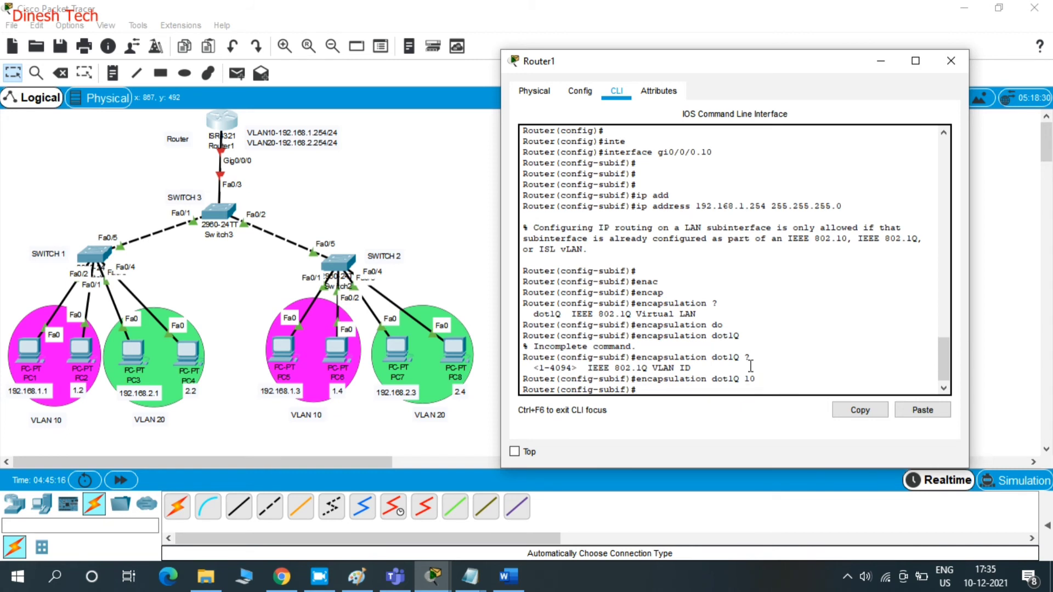
{"action": "key", "text": "Return"}
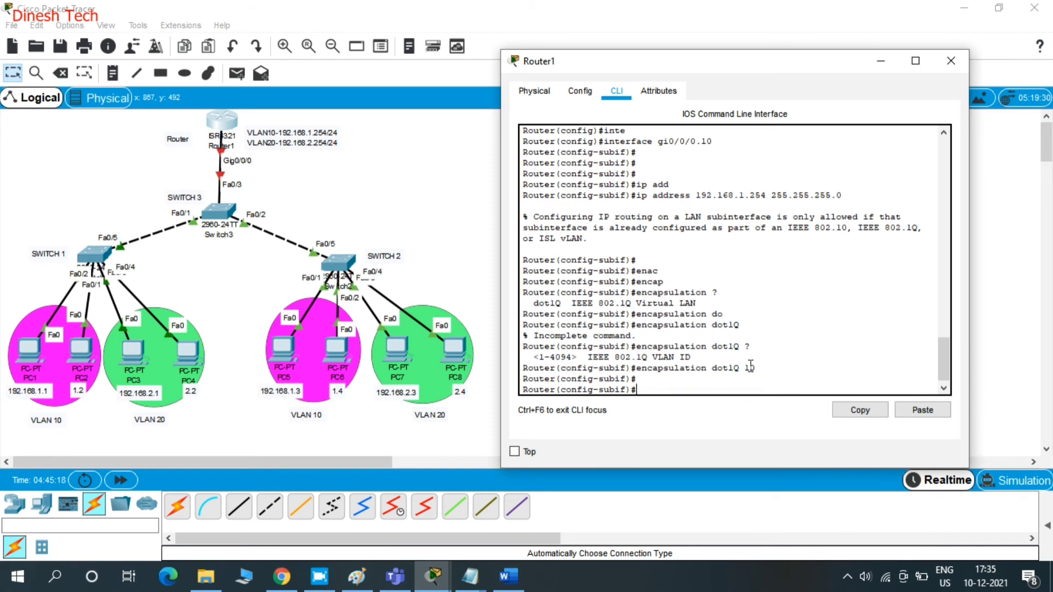
Step: Assign IP address 192.168.1.254 with mask 255.255.255.0 to subinterface gi0/0/0.10
{"action": "key", "text": "Up"}
{"action": "key", "text": "Up"}
{"action": "key", "text": "Up"}
{"action": "key", "text": "Up"}
{"action": "key", "text": "Up"}
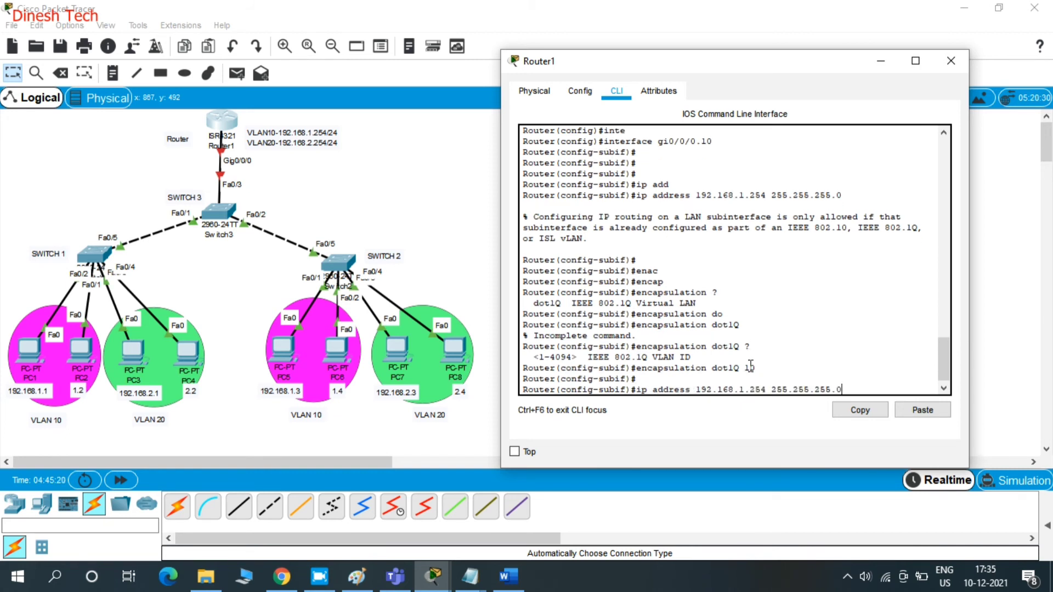
{"action": "key", "text": "Return"}
{"action": "key", "text": "Return"}
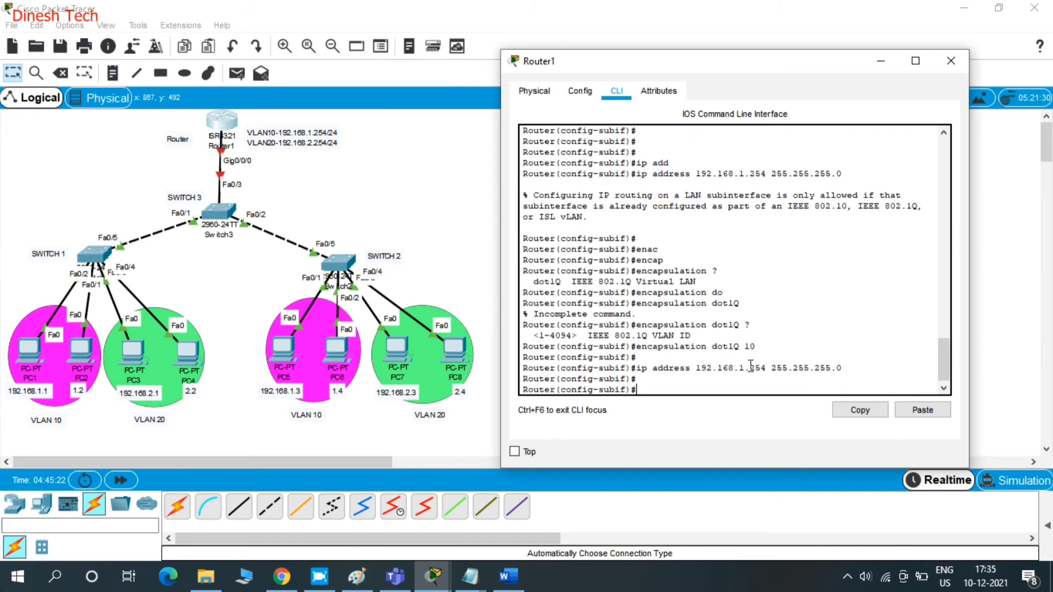
Step: Enter configuration mode for subinterface gi0/0/0.20 on Router1
{"action": "key", "text": "Return"}
{"action": "key", "text": "Return"}
{"action": "key", "text": "Up"}
{"action": "key", "text": "Up"}
{"action": "key", "text": "Up"}
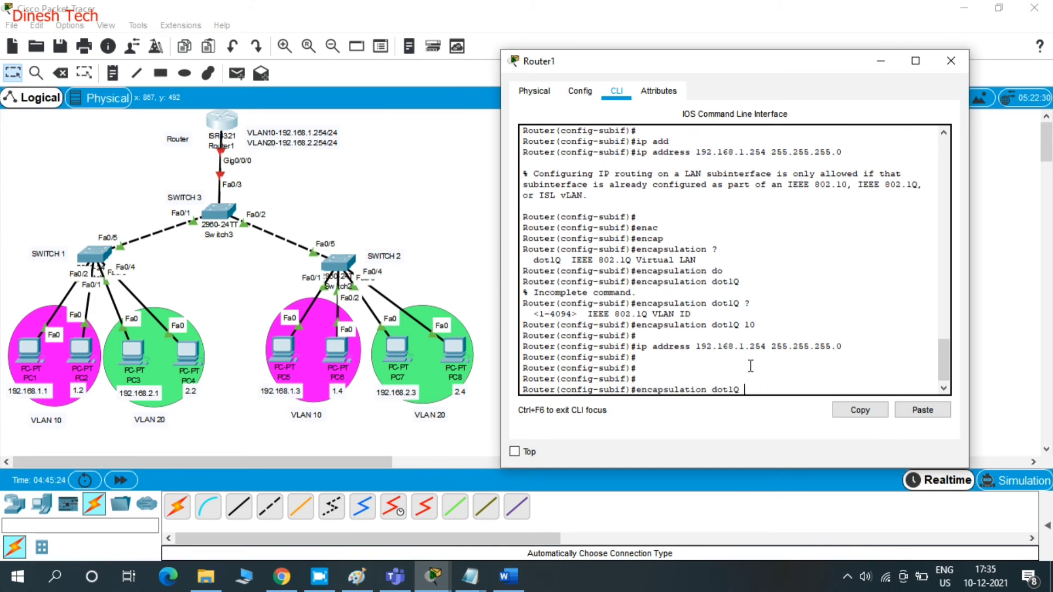
{"action": "key", "text": "Down"}
{"action": "key", "text": "Down"}
{"action": "key", "text": "Up"}
{"action": "key", "text": "BackSpace"}
{"action": "type", "text": "20"}
{"action": "key", "text": "Return"}
{"action": "key", "text": "Return"}
Step: Set dot1Q encapsulation with VLAN ID 20 on subinterface gi0/0/0.20
{"action": "key", "text": "Up"}
{"action": "key", "text": "Up"}
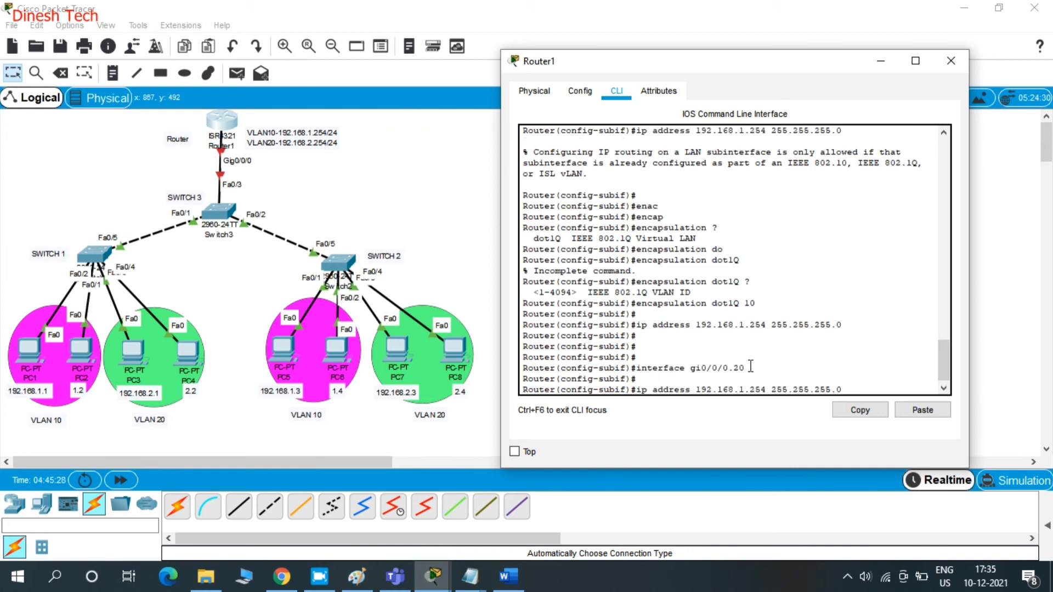
{"action": "key", "text": "Up"}
{"action": "key", "text": "BackSpace"}
{"action": "key", "text": "BackSpace"}
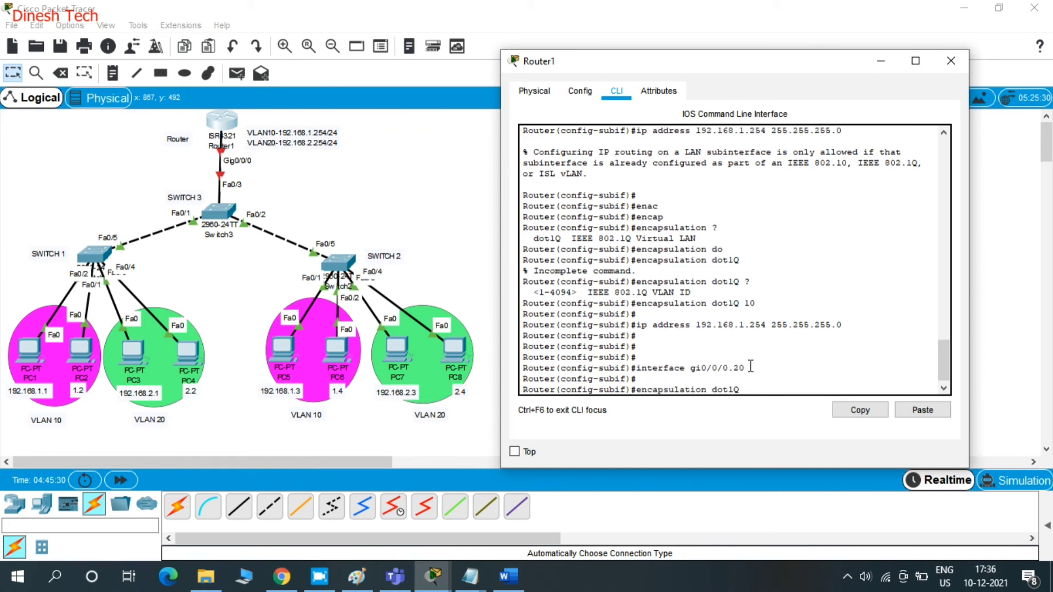
{"action": "type", "text": "20"}
{"action": "key", "text": "Return"}
{"action": "key", "text": "Return"}
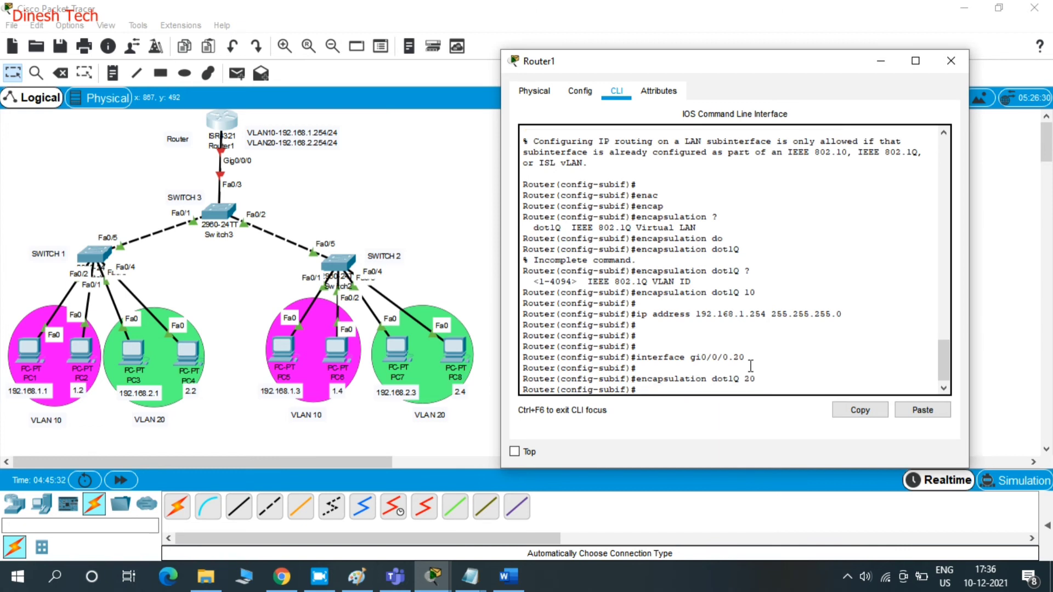
Step: Assign IP address 192.168.2.254 with mask 255.255.255.0 to subinterface gi0/0/0.20
{"action": "key", "text": "Up"}
{"action": "key", "text": "Up"}
{"action": "key", "text": "Up"}
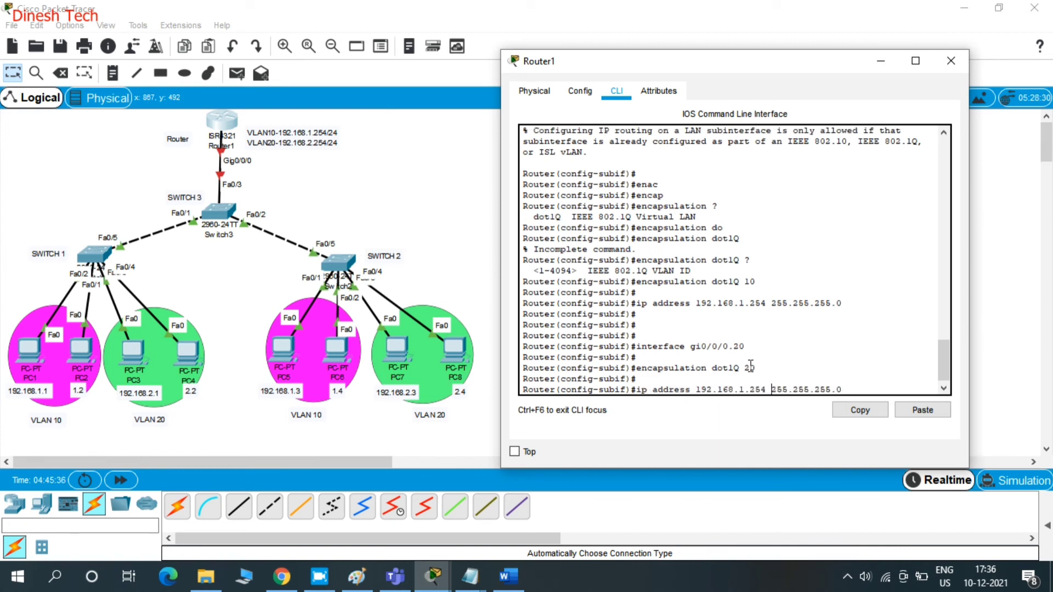
{"action": "key", "text": "Left"}
{"action": "key", "text": "Left"}
{"action": "key", "text": "Left"}
{"action": "key", "text": "Left"}
{"action": "key", "text": "BackSpace"}
{"action": "type", "text": "2"}
{"action": "key", "text": "Return"}
{"action": "key", "text": "Return"}
{"action": "key", "text": "Return"}
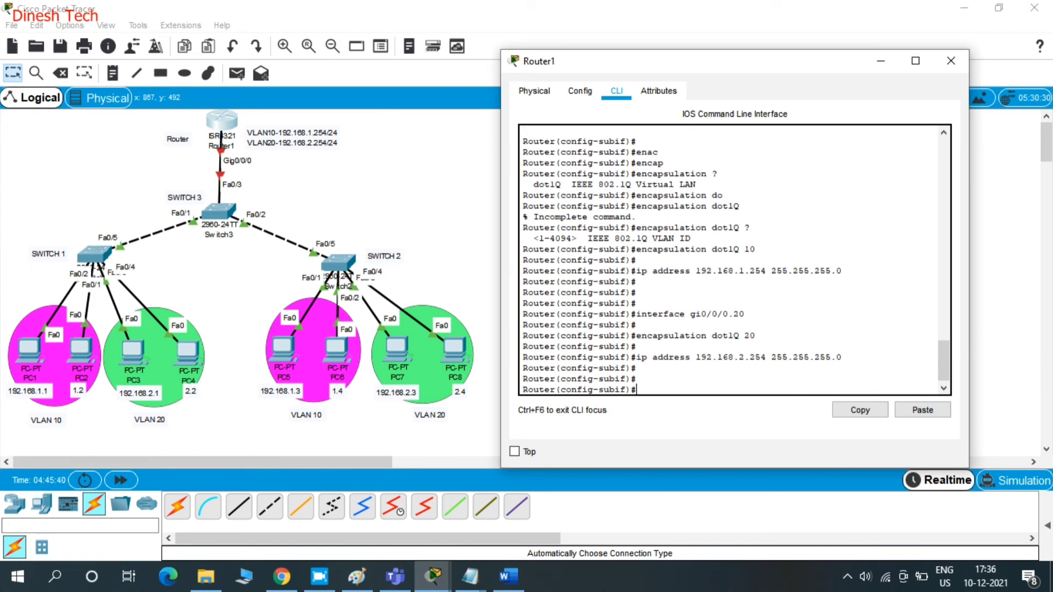
Step: Enter configuration mode for Router1's physical interface gi0/0/0
{"action": "left_click", "coordinate": [470, 576]}
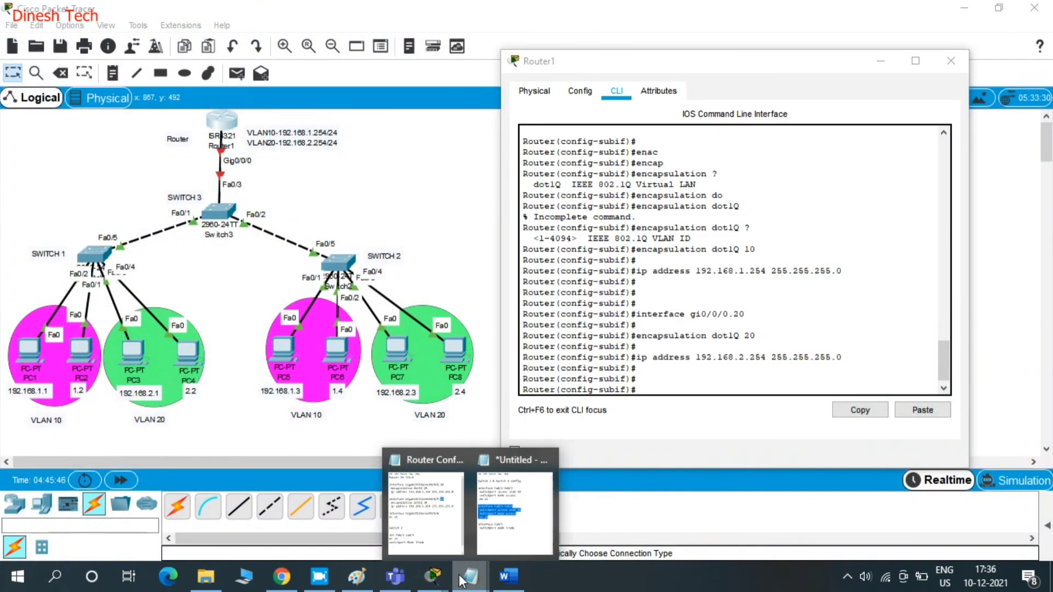
{"action": "left_click", "coordinate": [709, 383]}
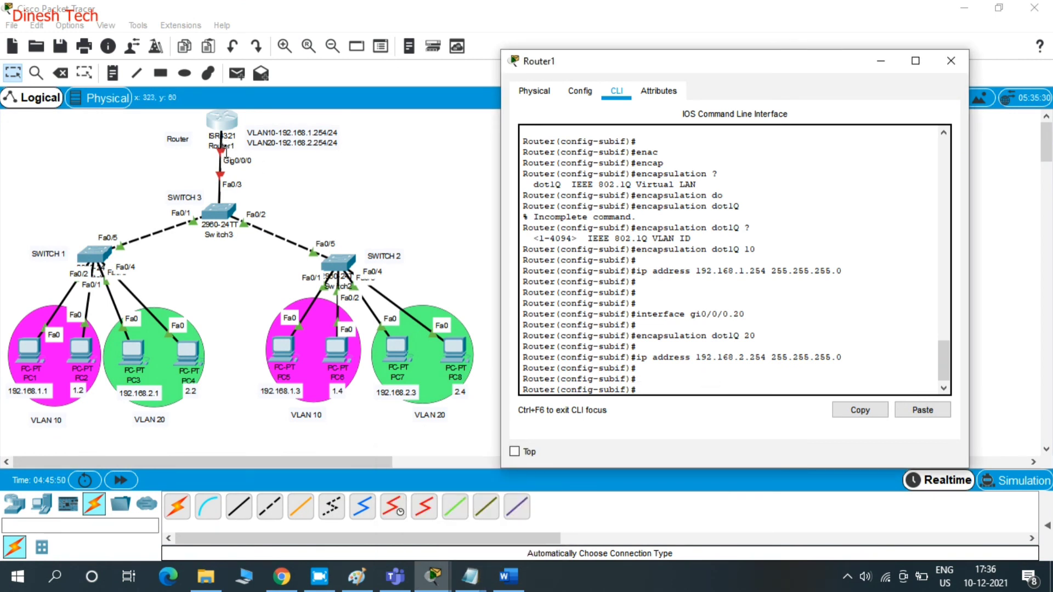
{"action": "left_click", "coordinate": [729, 377]}
{"action": "type", "text": "ip address 192.168.2.254 255.255.255.0"}
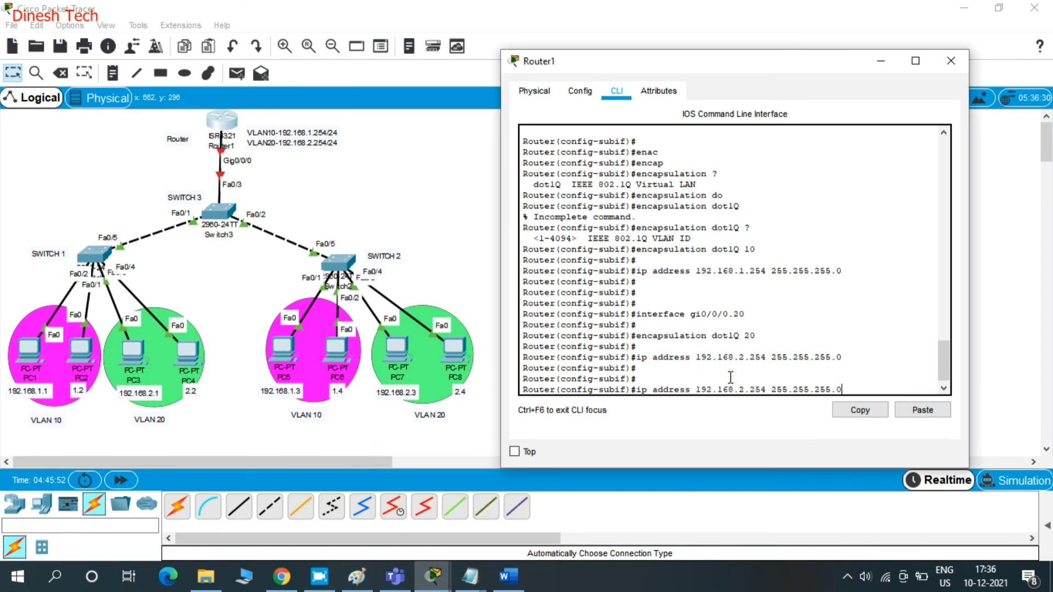
{"action": "key", "text": "Up"}
{"action": "key", "text": "Up"}
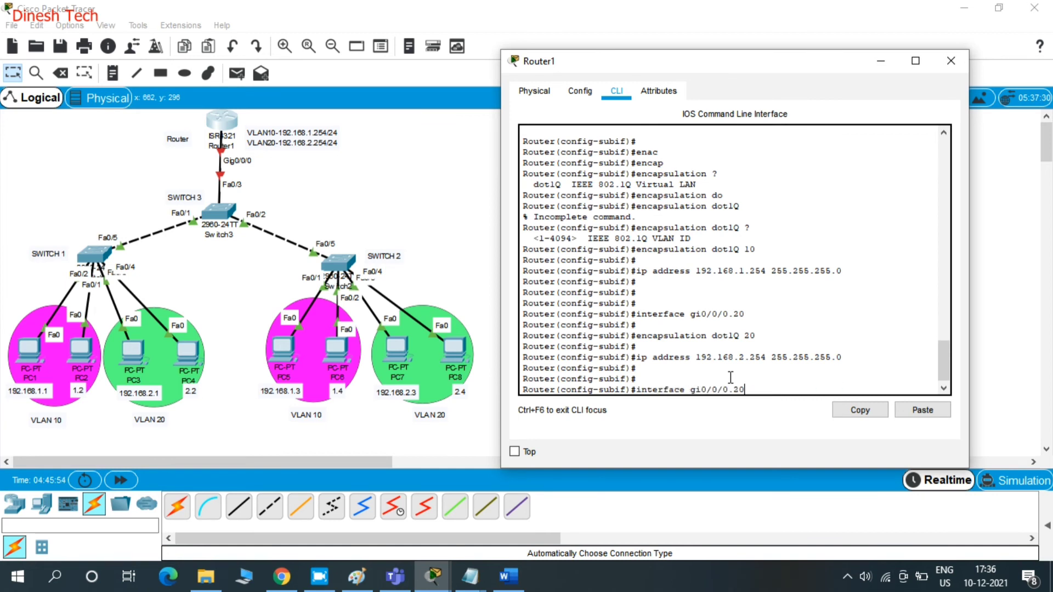
{"action": "key", "text": "Return"}
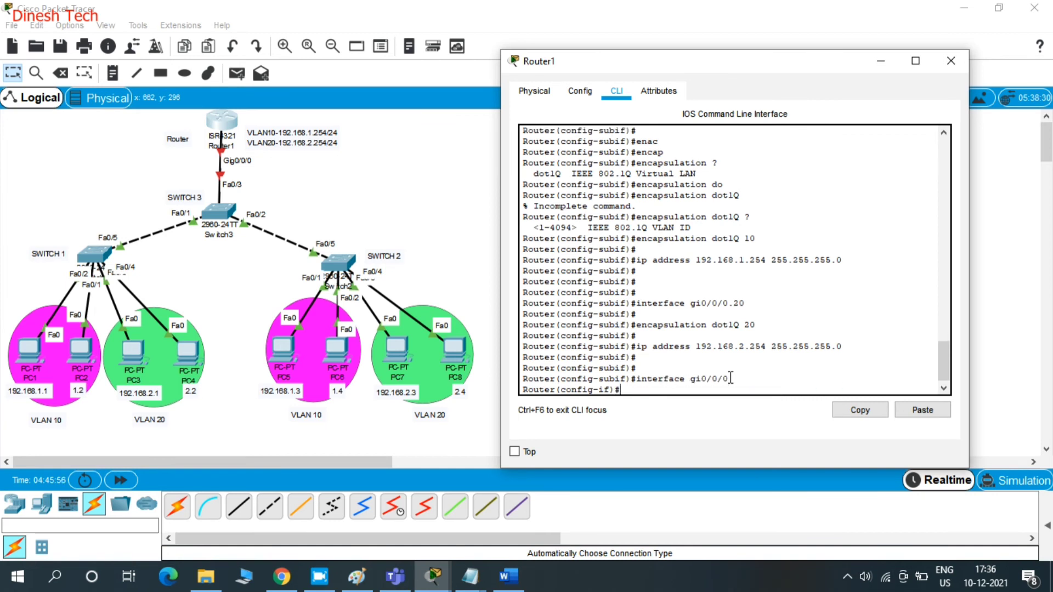
Step: Enable interface gi0/0/0 with no sh, and exit to Router1's global configuration mode
{"action": "type", "text": "no sh"}
{"action": "key", "text": "Return"}
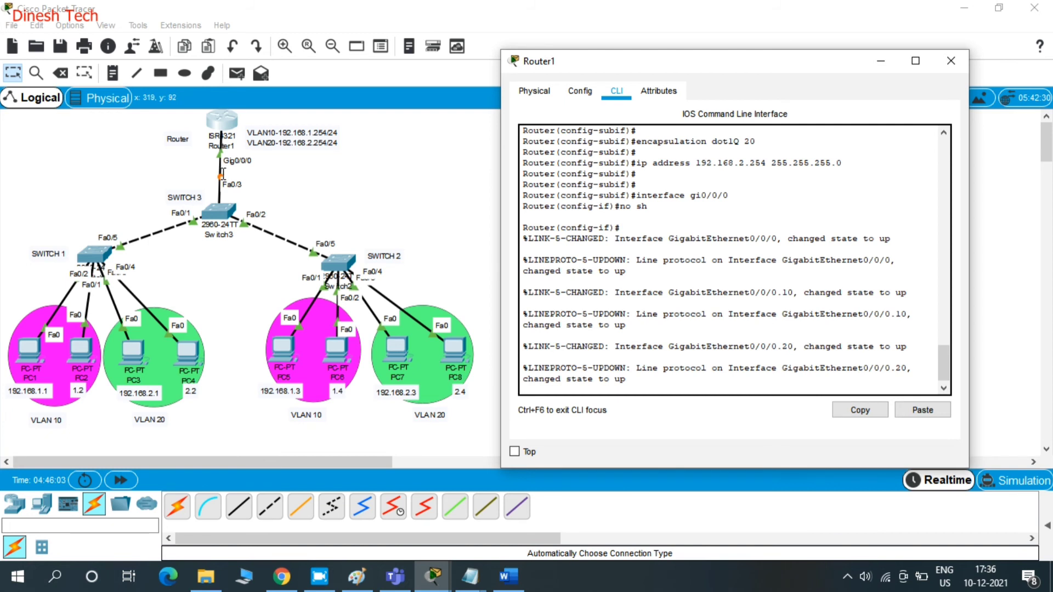
{"action": "key", "text": "Return"}
{"action": "key", "text": "Return"}
{"action": "key", "text": "Return"}
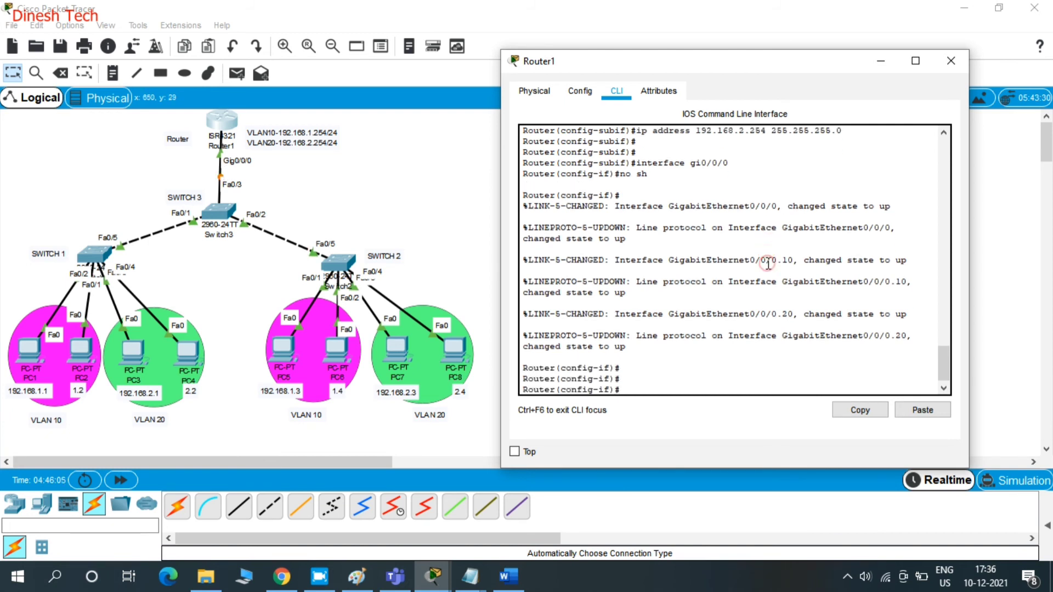
{"action": "type", "text": "exit"}
{"action": "key", "text": "Return"}
{"action": "key", "text": "Return"}
{"action": "key", "text": "Return"}
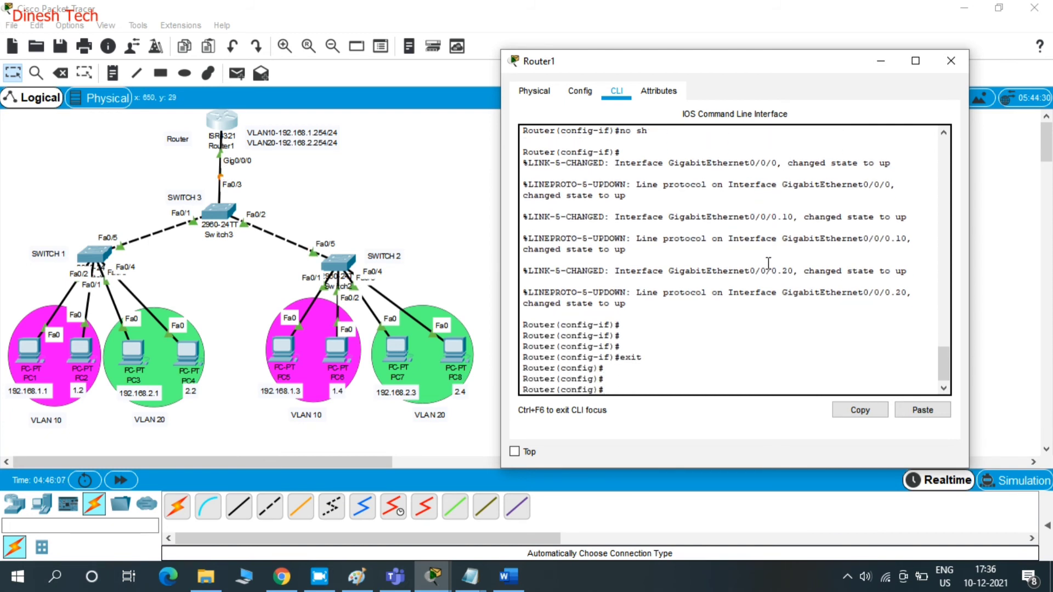
{"action": "key", "text": "Return"}
{"action": "key", "text": "Return"}
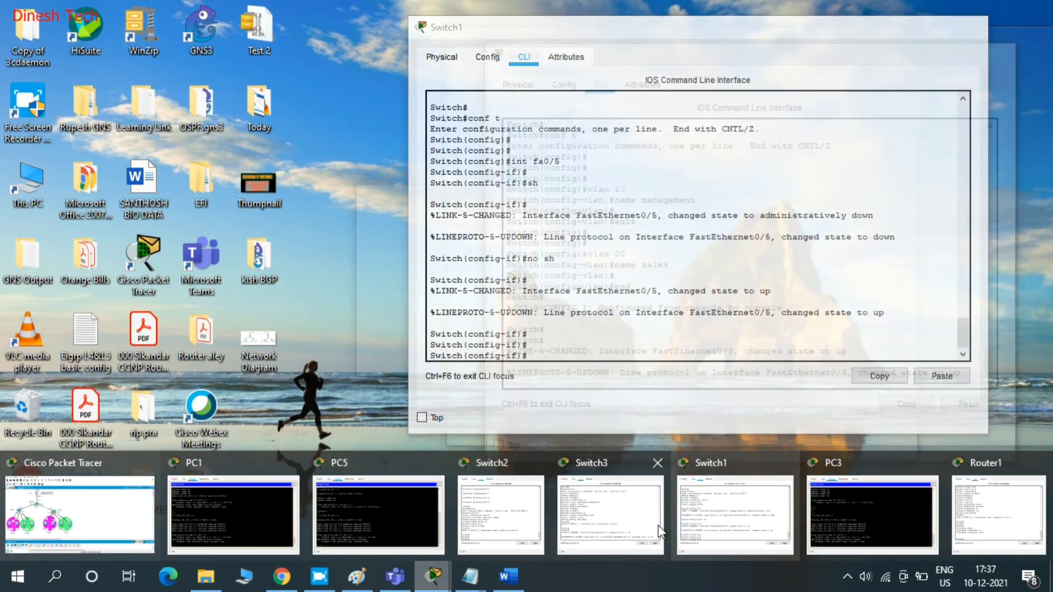
Step: Bring up Switch3's command line and show its trunk interfaces with sh interfaces trunk
{"action": "left_click", "coordinate": [657, 530]}
{"action": "key", "text": "Return"}
{"action": "key", "text": "Return"}
{"action": "key", "text": "Return"}
{"action": "key", "text": "Return"}
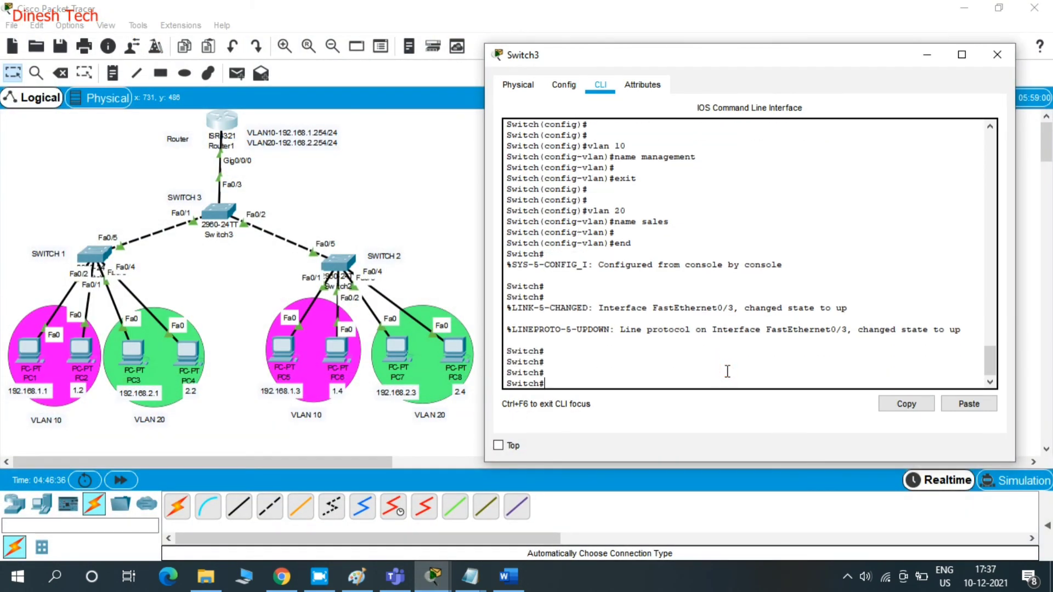
{"action": "key", "text": "Return"}
{"action": "type", "text": "sh"}
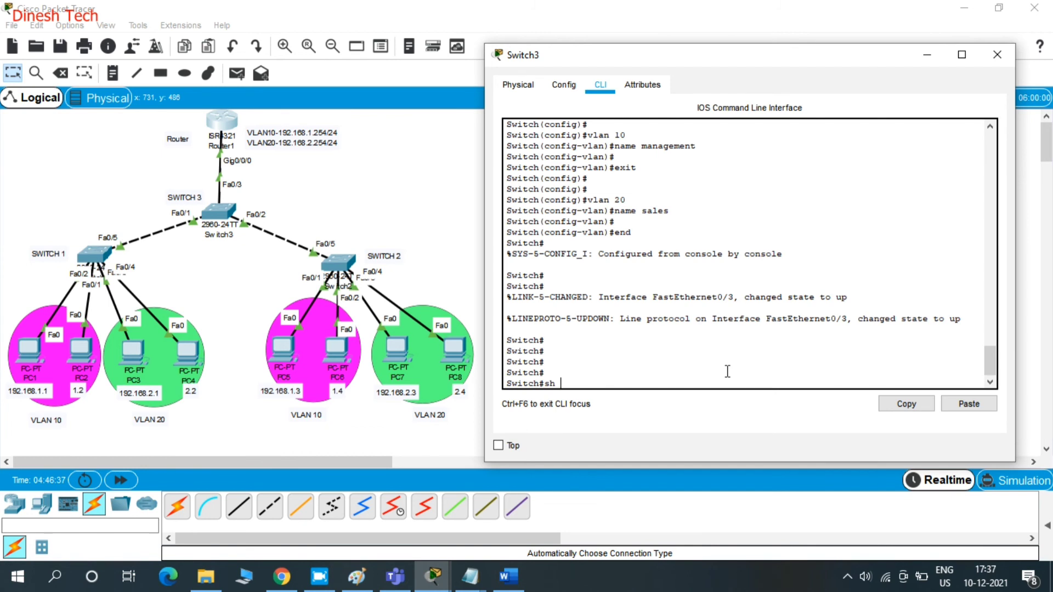
{"action": "type", "text": " inter"}
{"action": "key", "text": "Tab"}
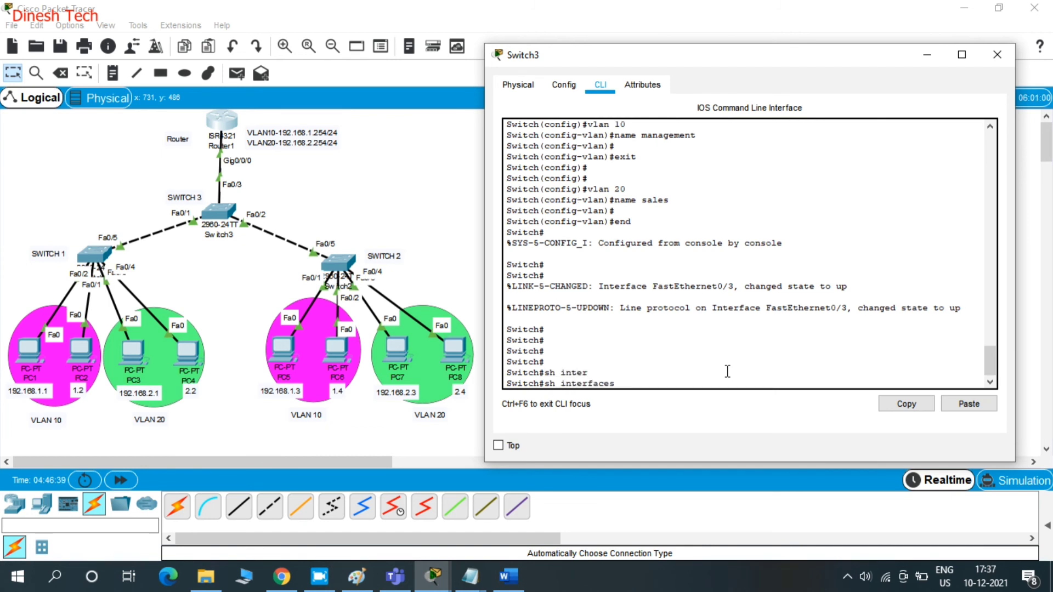
{"action": "type", "text": "swtr"}
{"action": "key", "text": "Tab"}
{"action": "key", "text": "Return"}
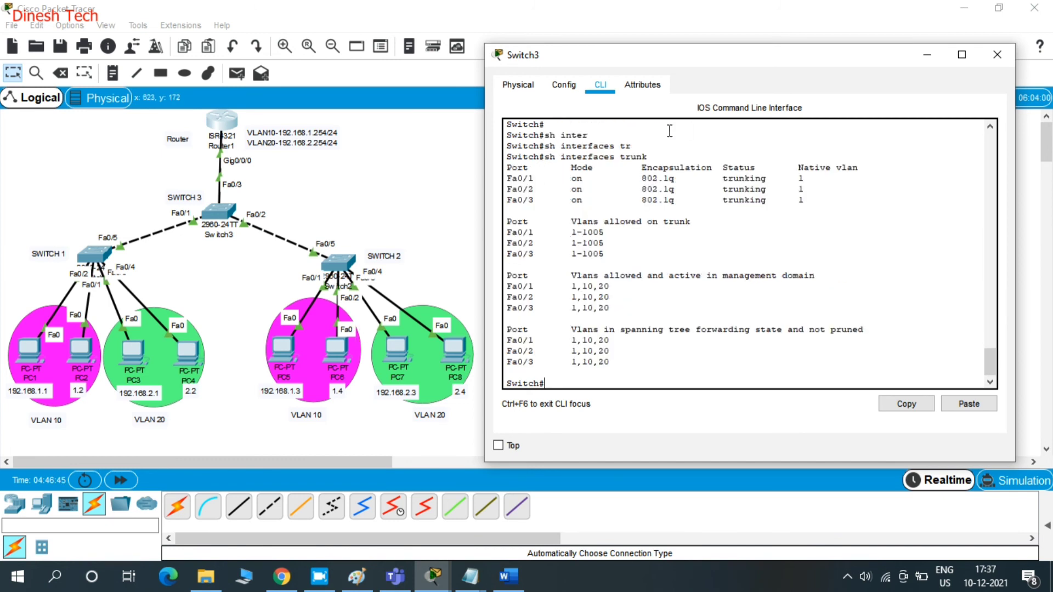
Step: Examine the trunking status and active VLANs of Switch3's ports Fa0/1 to Fa0/3, and minimize the Switch3 window
{"action": "left_click_drag", "start_coordinate": [506, 166], "coordinate": [827, 210]}
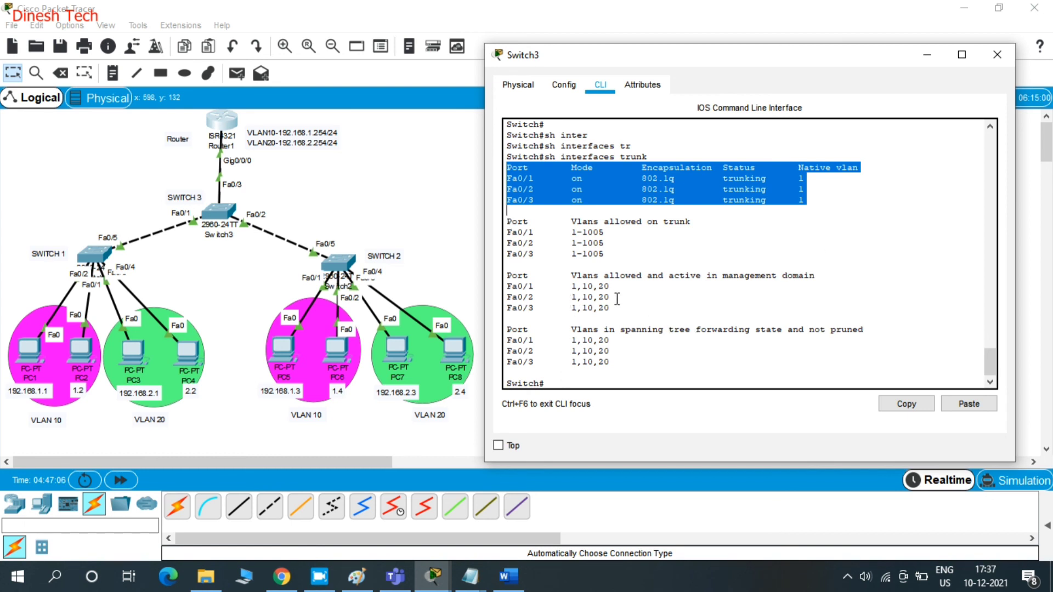
{"action": "left_click_drag", "start_coordinate": [611, 308], "coordinate": [557, 288]}
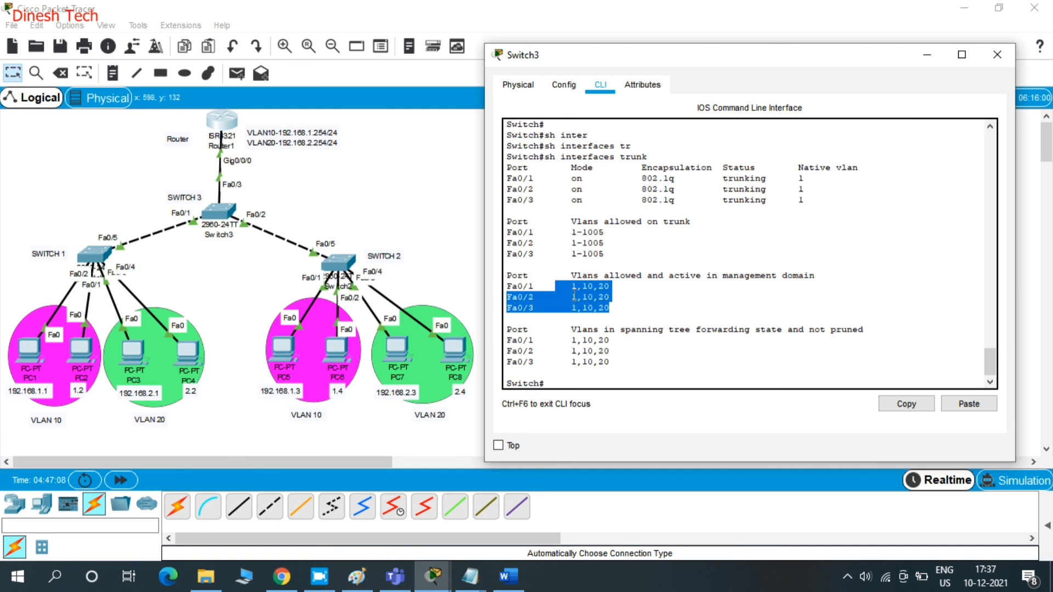
{"action": "left_click", "coordinate": [661, 350]}
{"action": "key", "text": "Return"}
{"action": "key", "text": "Return"}
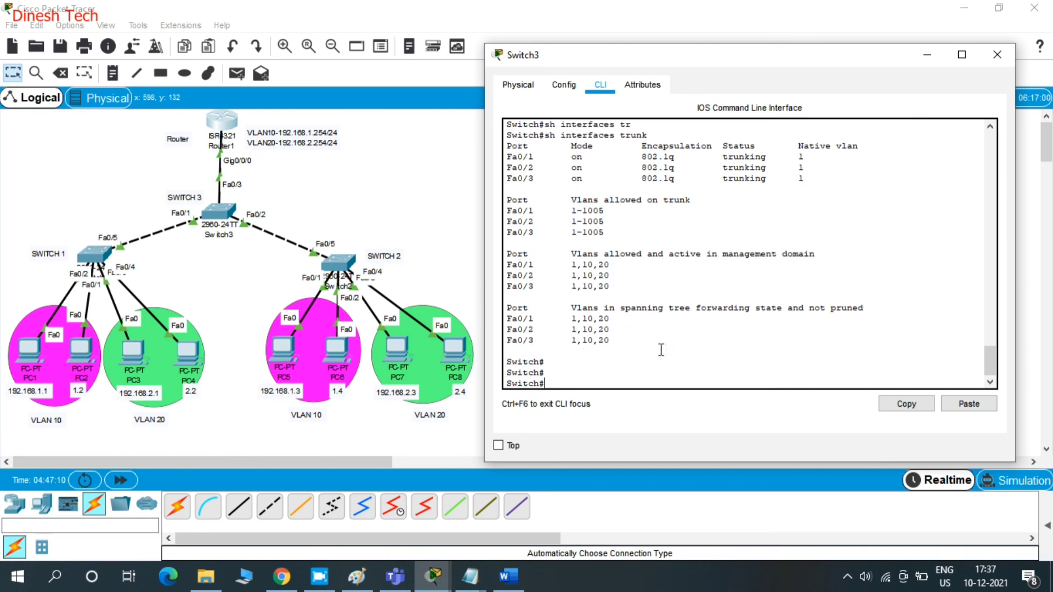
{"action": "left_click", "coordinate": [925, 57]}
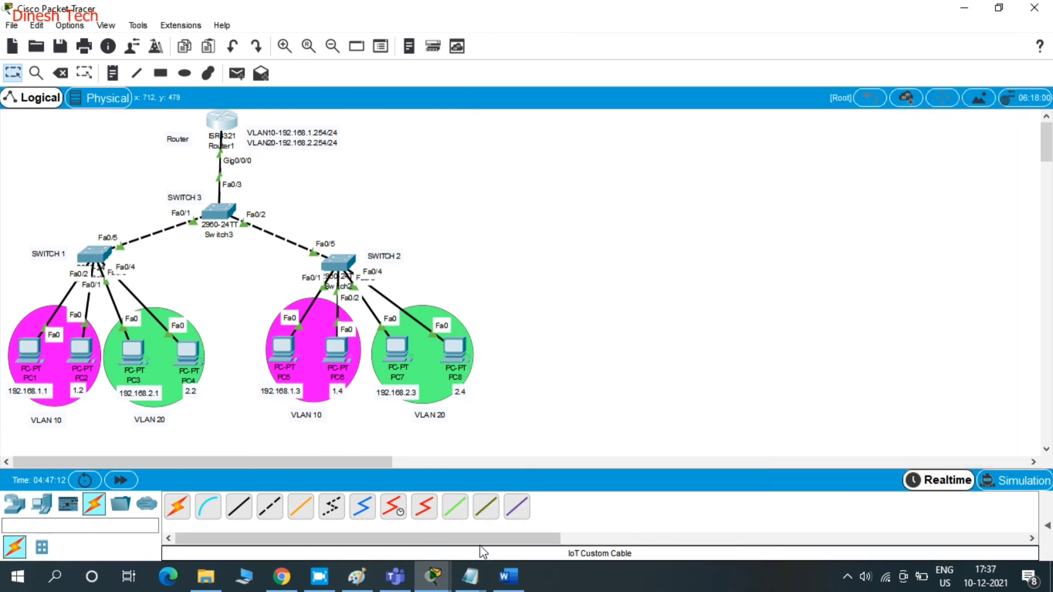
Step: Bring up PC1's command prompt beside the topology and ping PC3 in VLAN 20 at 192.168.2.1
{"action": "mouse_move", "coordinate": [423, 576]}
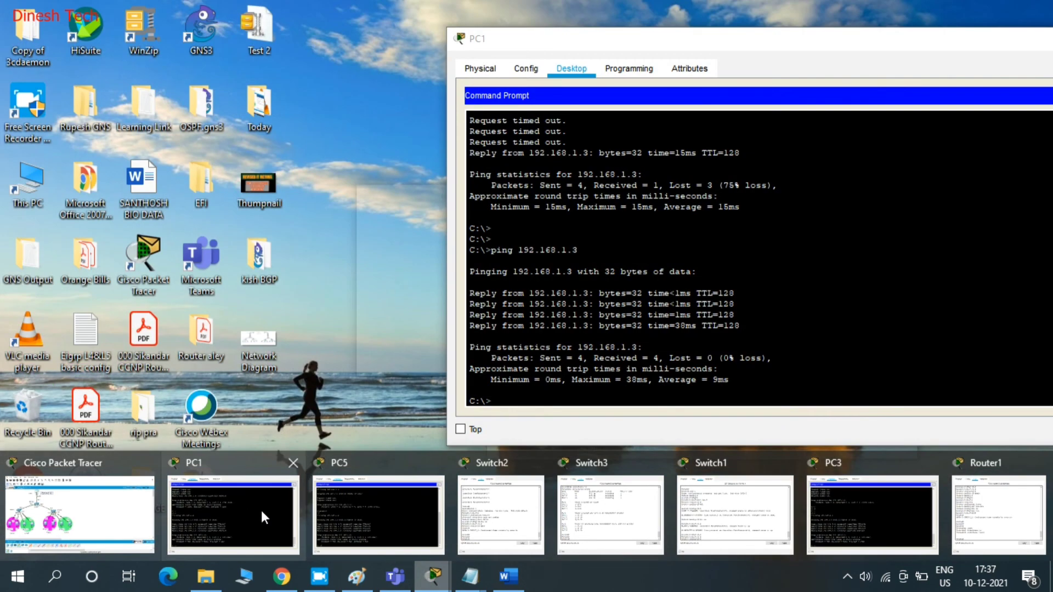
{"action": "left_click", "coordinate": [261, 510]}
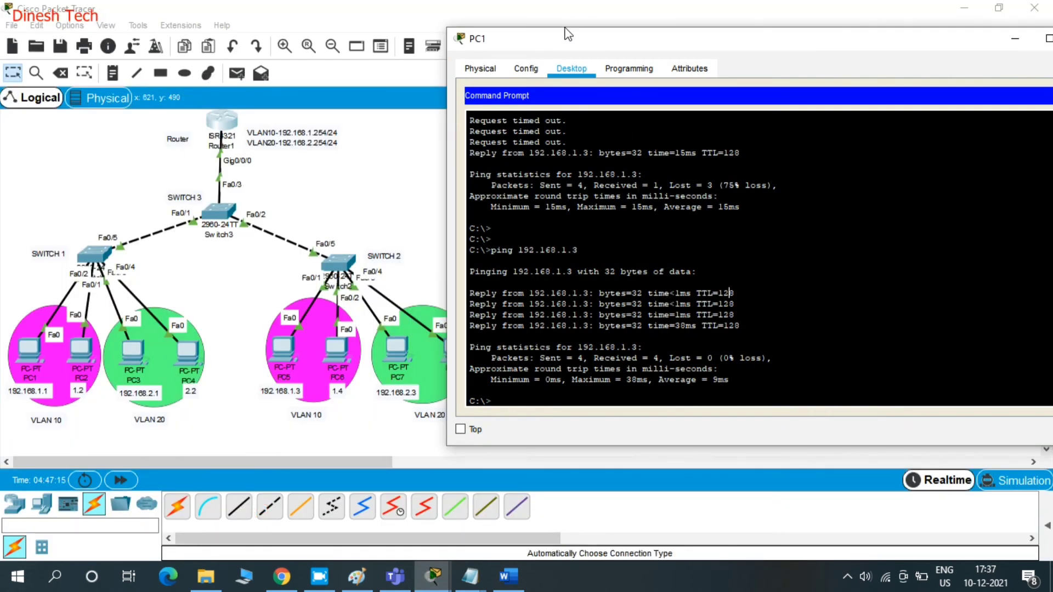
{"action": "left_click_drag", "start_coordinate": [556, 40], "coordinate": [698, 46]}
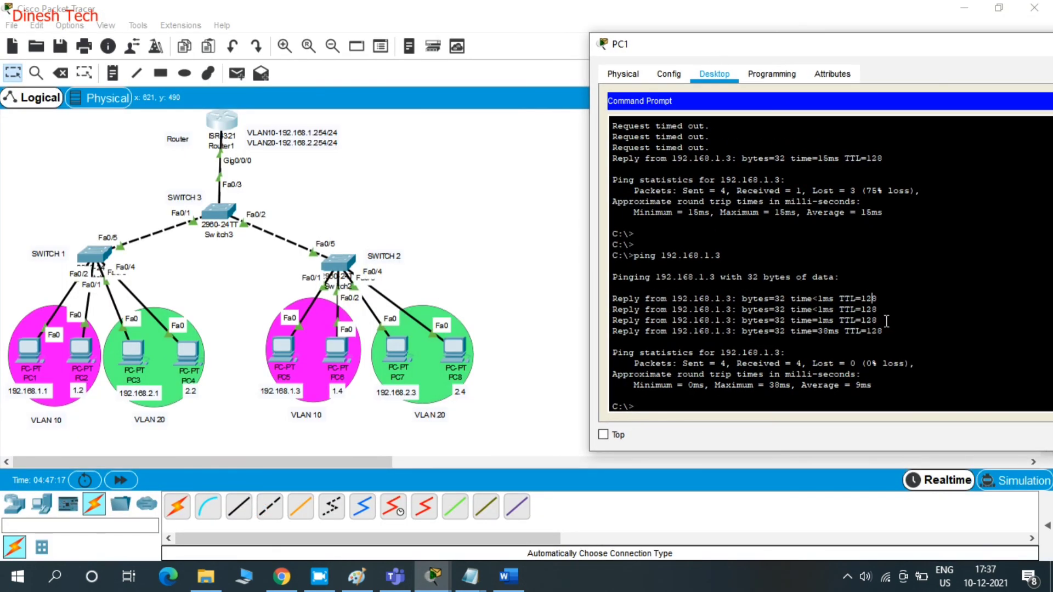
{"action": "key", "text": "Return"}
{"action": "key", "text": "Return"}
{"action": "key", "text": "Return"}
{"action": "key", "text": "Return"}
{"action": "key", "text": "Return"}
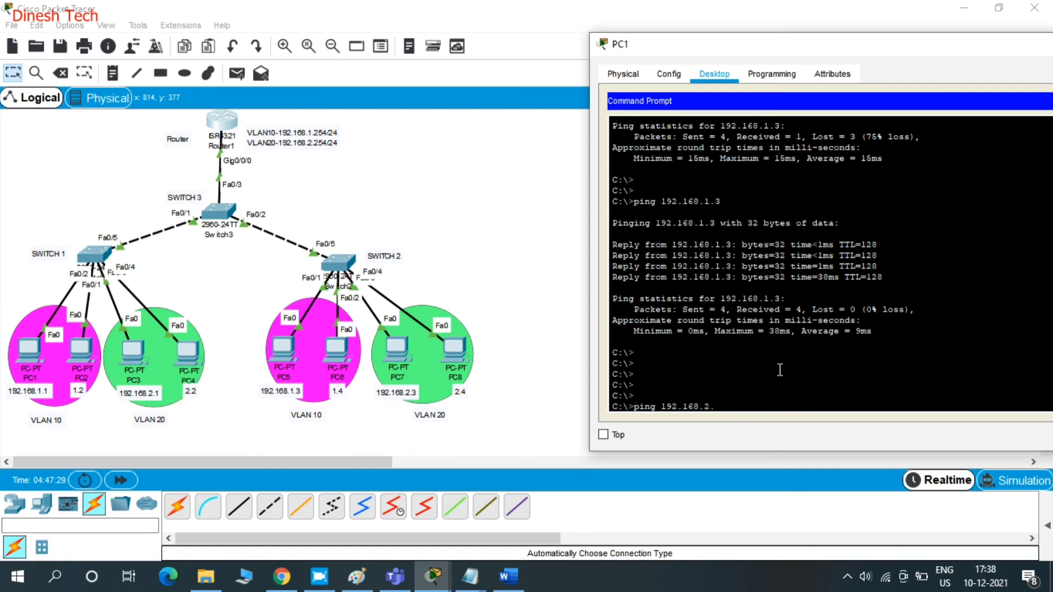
{"action": "type", "text": "1"}
{"action": "key", "text": "Return"}
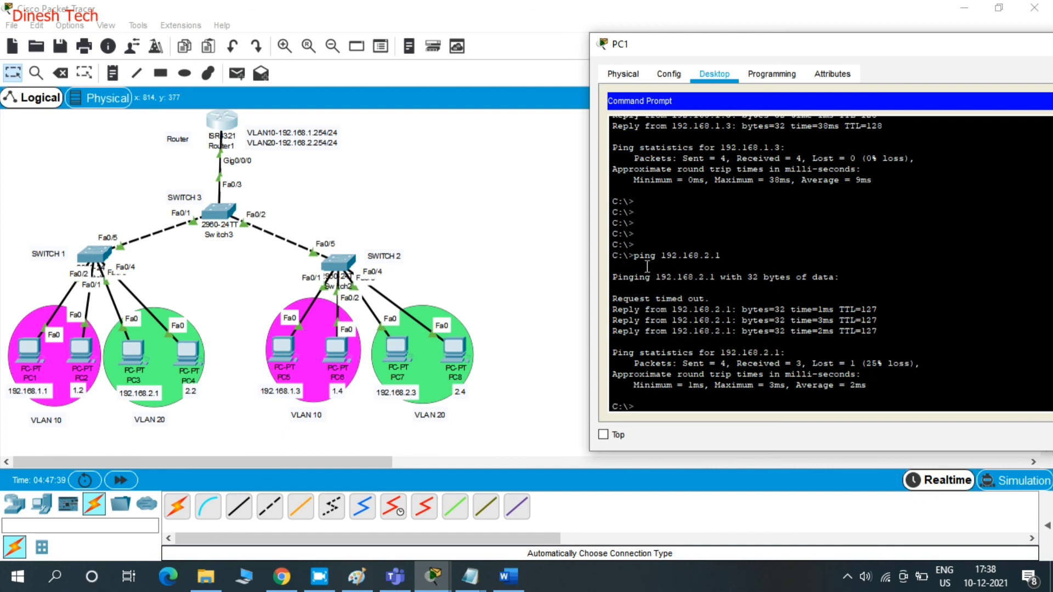
Step: Ping PC7 in VLAN 20 at 192.168.2.3 from PC1
{"action": "key", "text": "Return"}
{"action": "key", "text": "Return"}
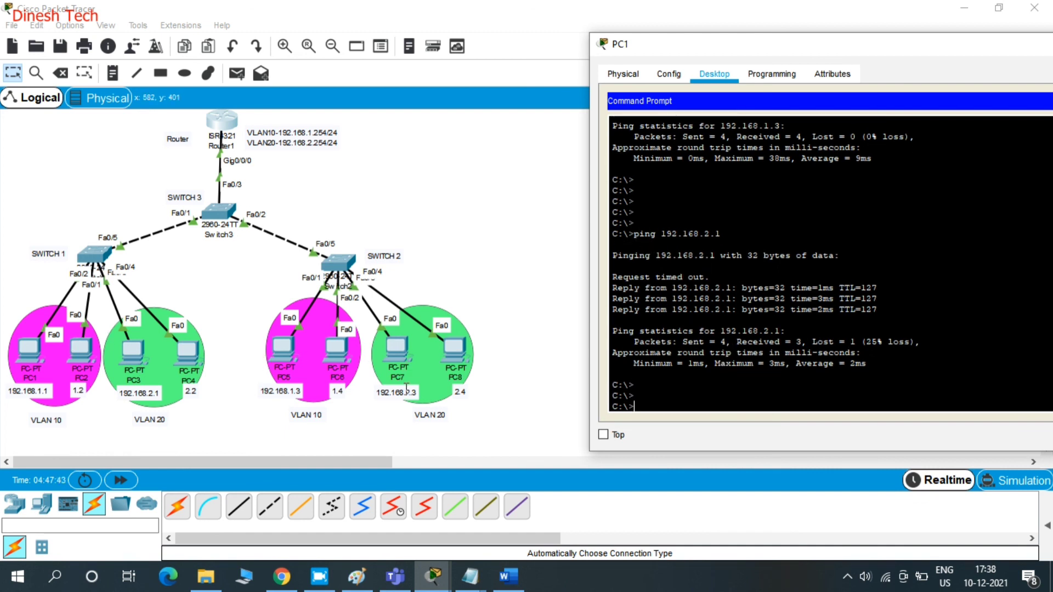
{"action": "key", "text": "Up"}
{"action": "key", "text": "Return"}
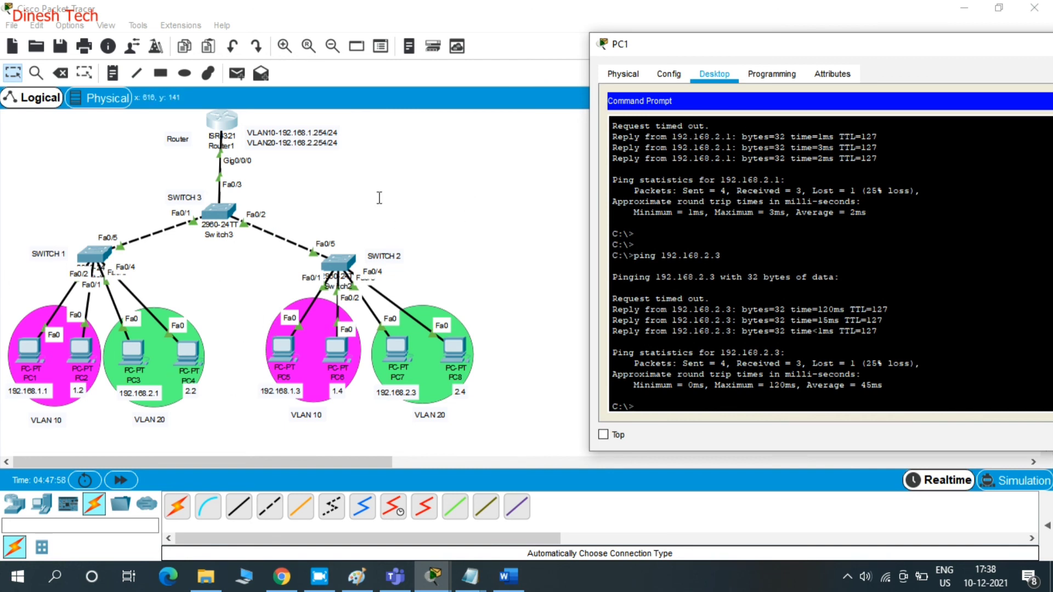
{"action": "left_click", "coordinate": [847, 573]}
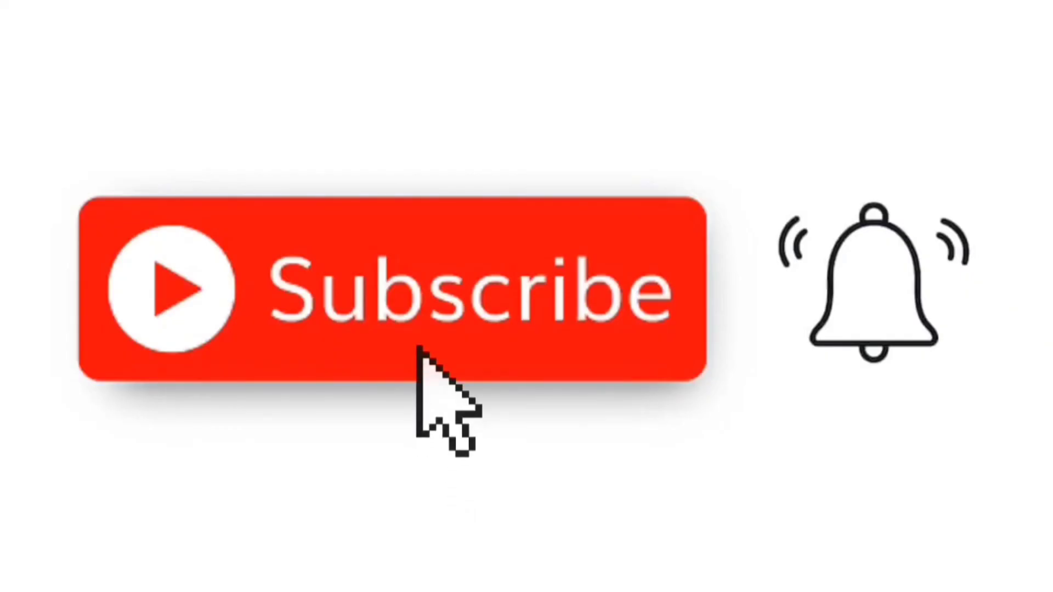